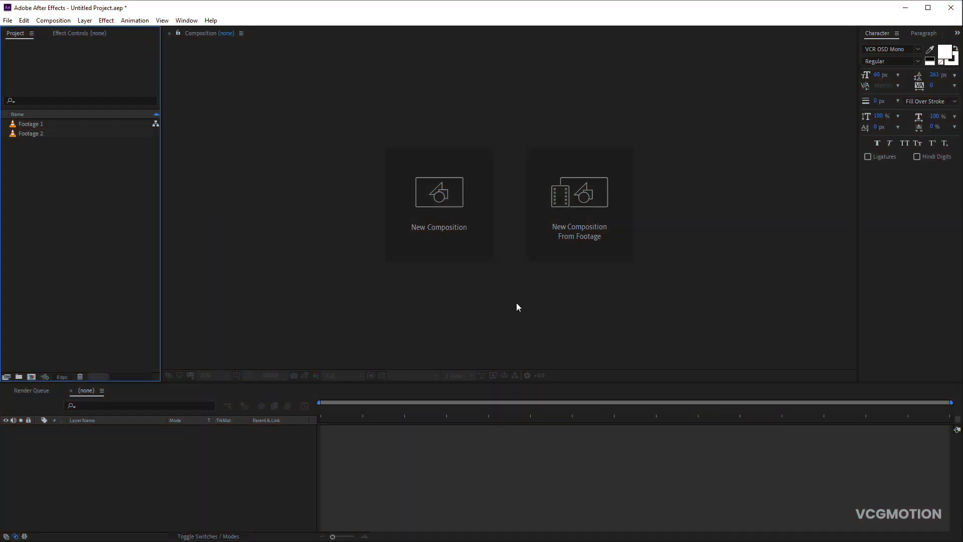
Create a new composition named VHS using the HDTV 1080 29.97 preset
click(462, 230)
text(VHS)
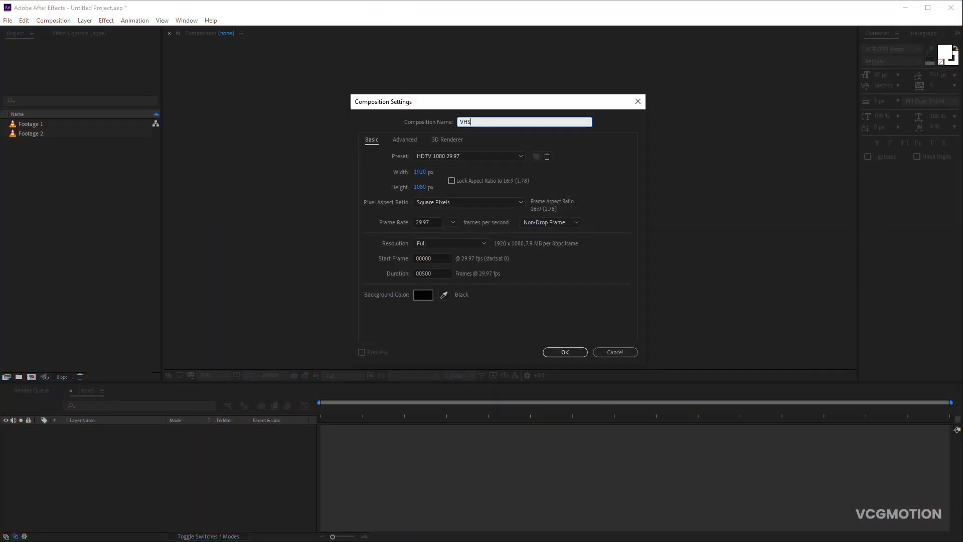
key(Return)
Add Footage 1 to the VHS composition scaled to fit its height, and end the work area where the clip ends
drag(39, 125, 170, 471)
key(ctrl+alt+shift+g)
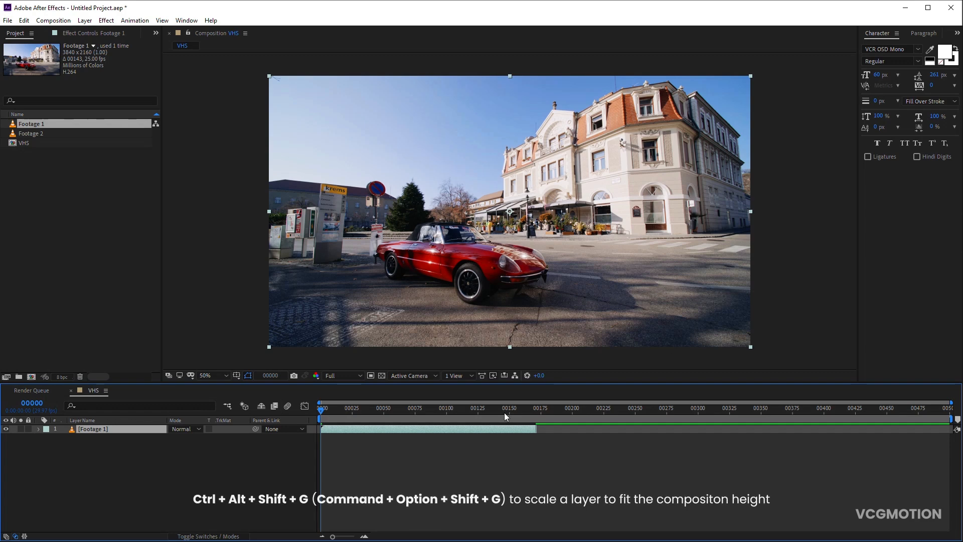
drag(958, 423, 536, 416)
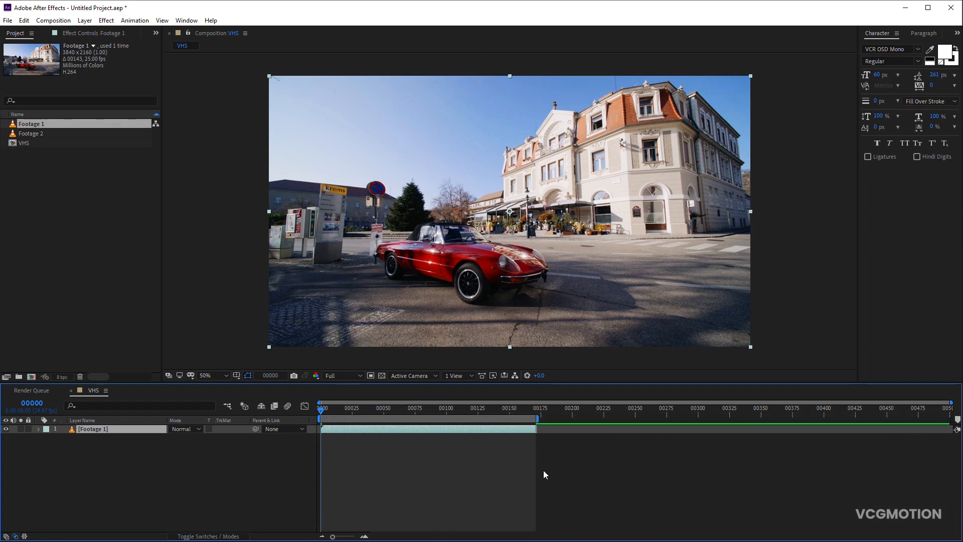
Add a null object named Control and give it an orange label
key(ctrl+alt+shift+y)
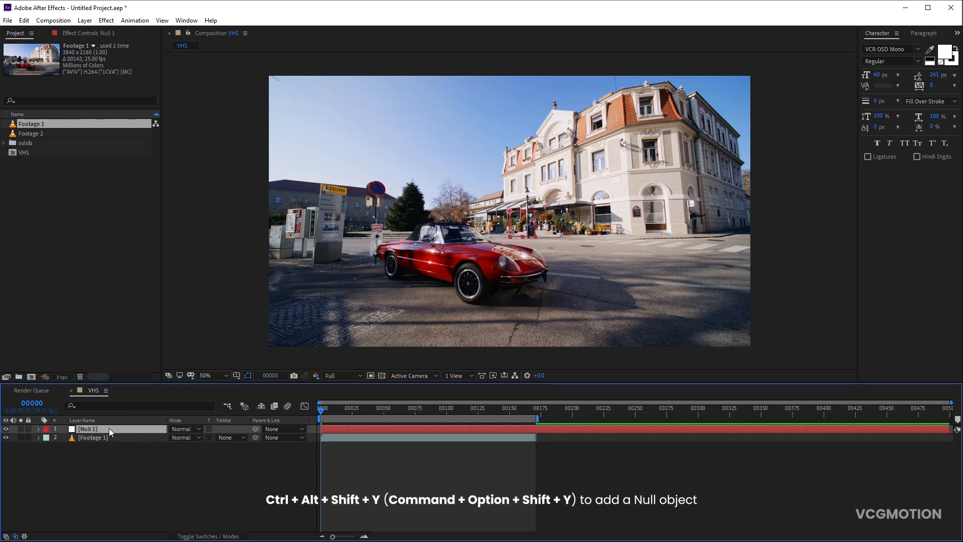
key(Return)
text(Control)
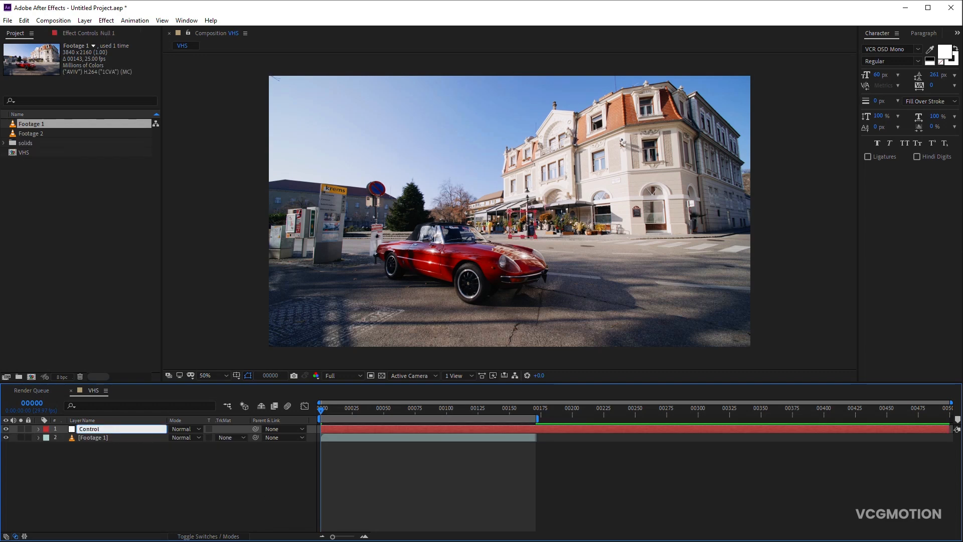
key(Return)
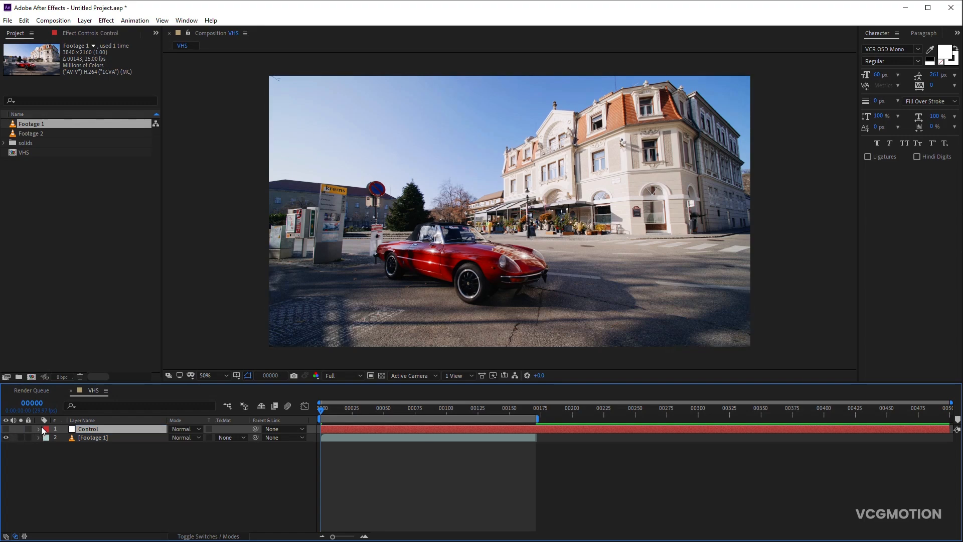
click(46, 429)
click(80, 372)
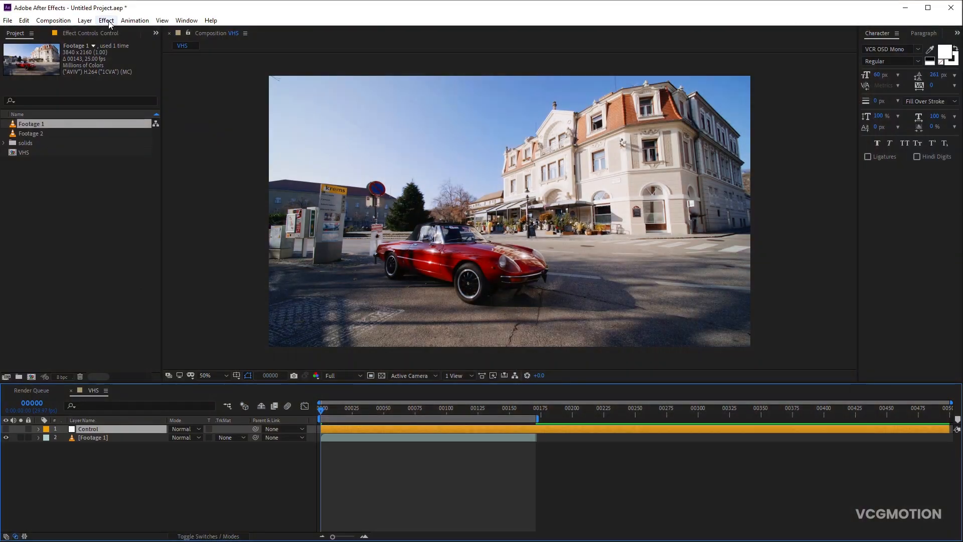
Apply a Slider Control effect to the Control null and rename it Distortion
click(106, 20)
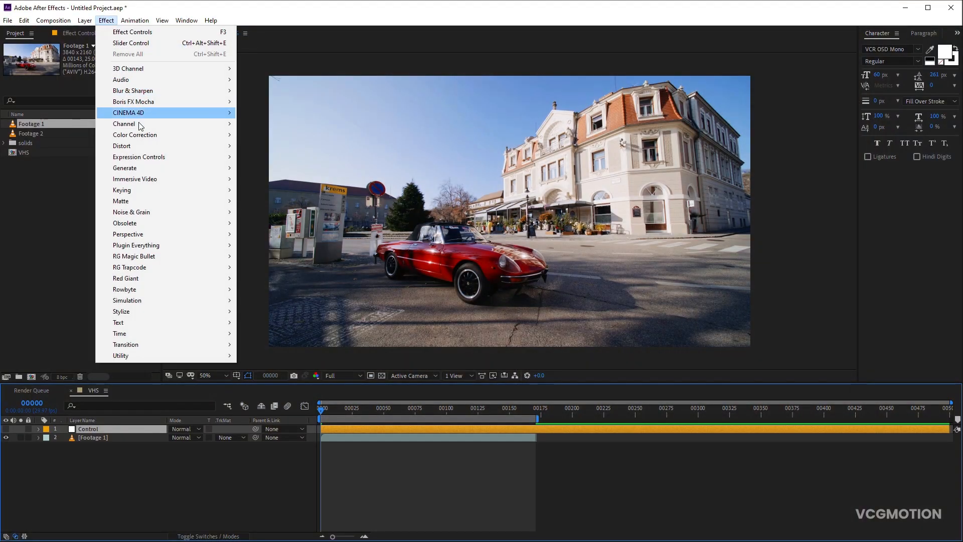
mouse_move(165, 157)
click(276, 223)
key(Return)
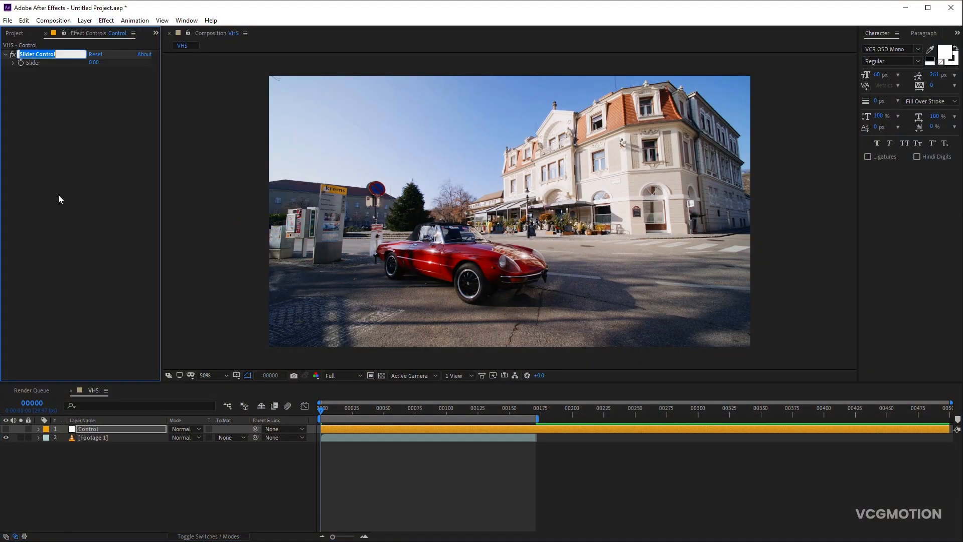
text(Distortion)
key(Return)
Duplicate the Distortion slider and rename the copy Random Seed
key(ctrl+d)
key(Return)
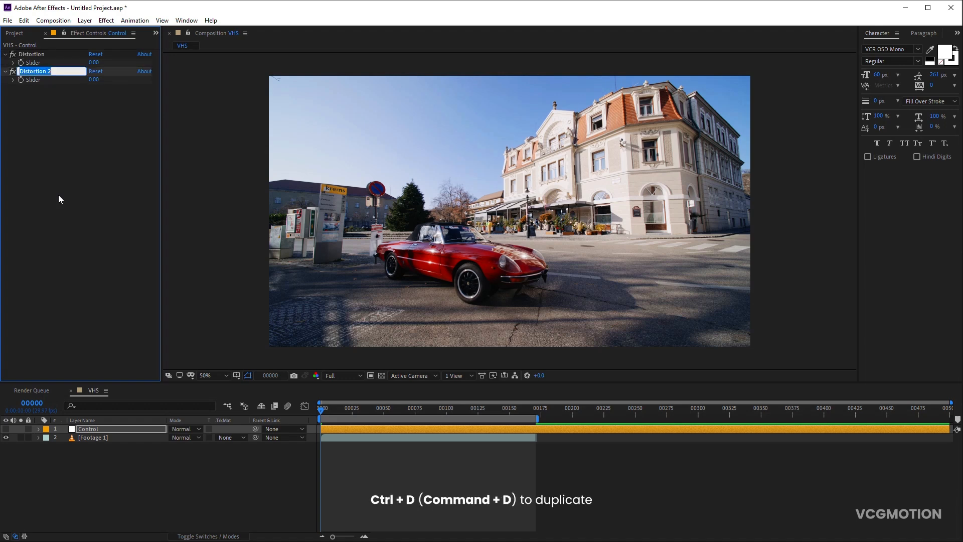
text(Random Seed)
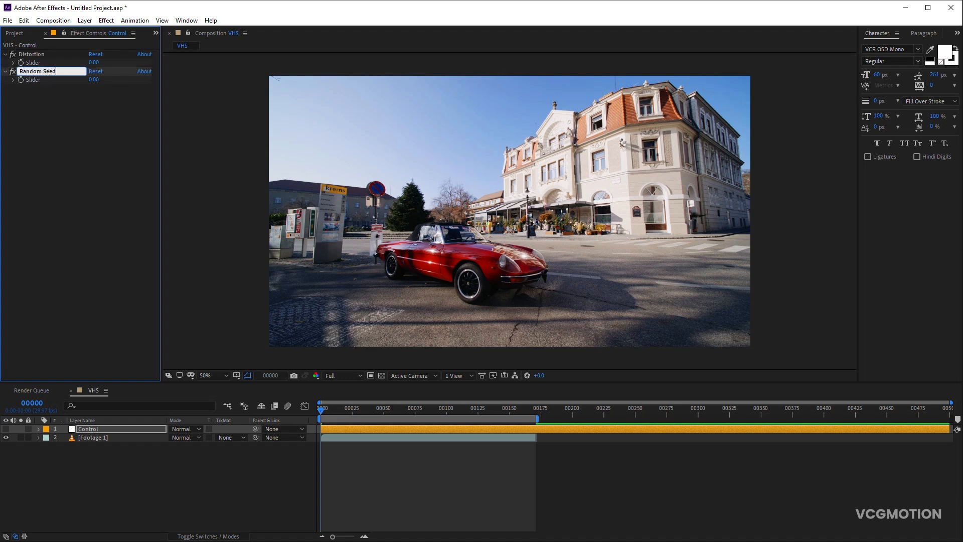
key(Return)
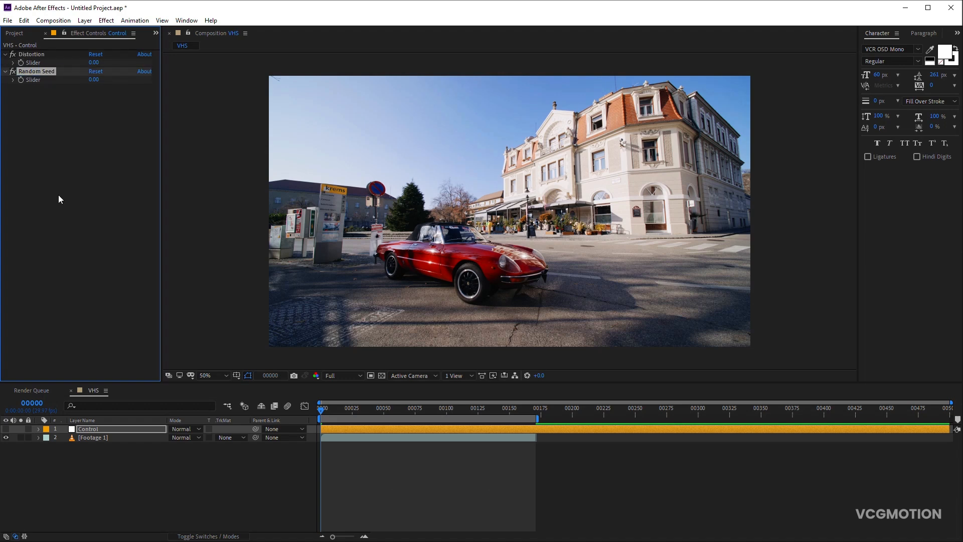
Add a white comp-size solid layer and rename it Distortion Map
click(169, 474)
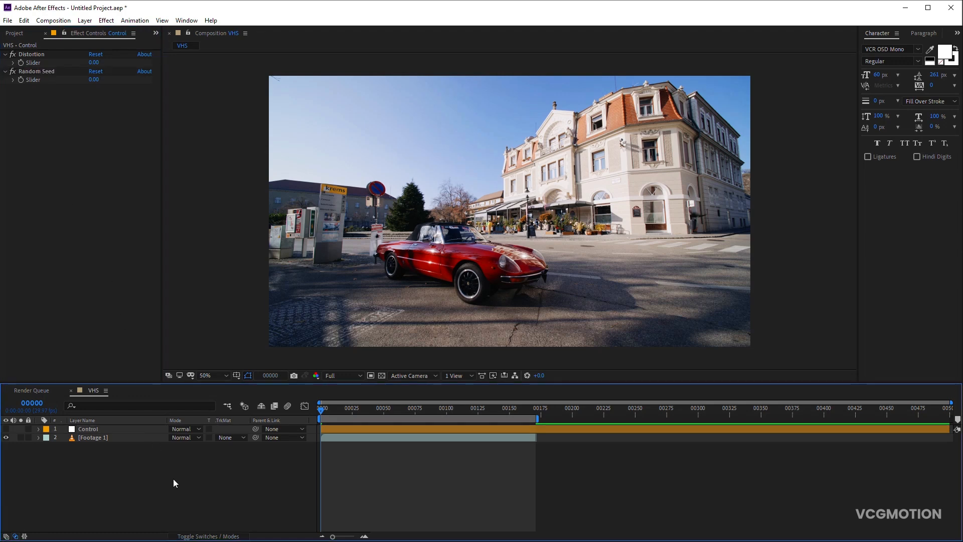
key(ctrl+y)
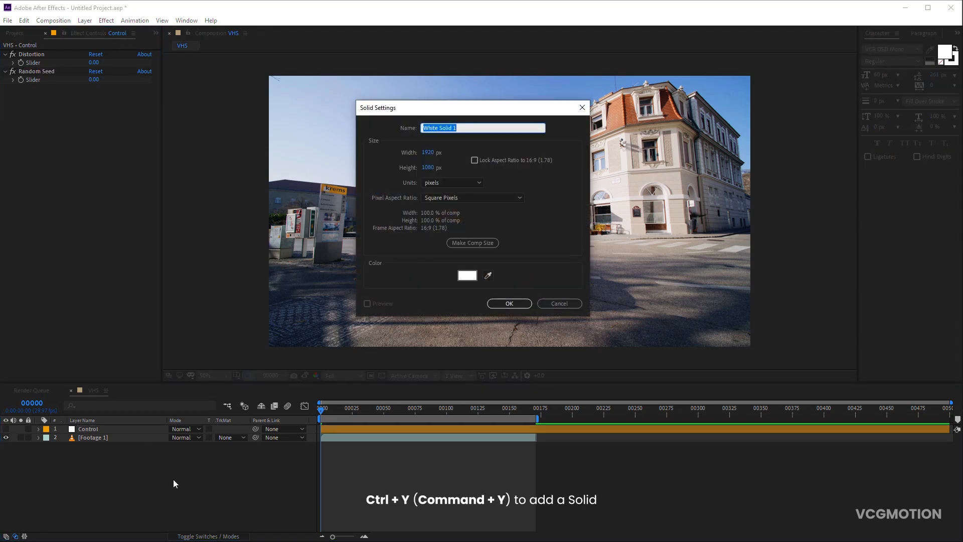
key(Return)
key(Return)
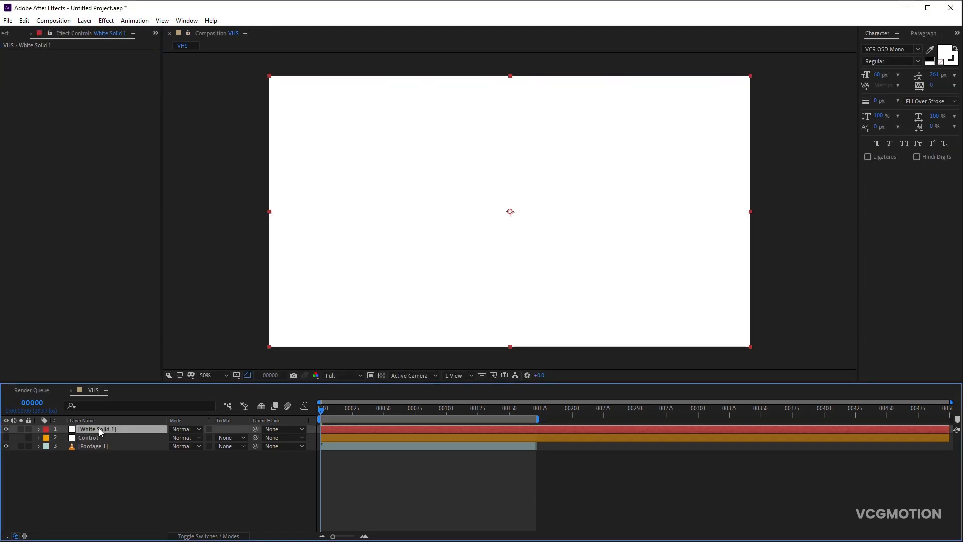
text(Distortio)
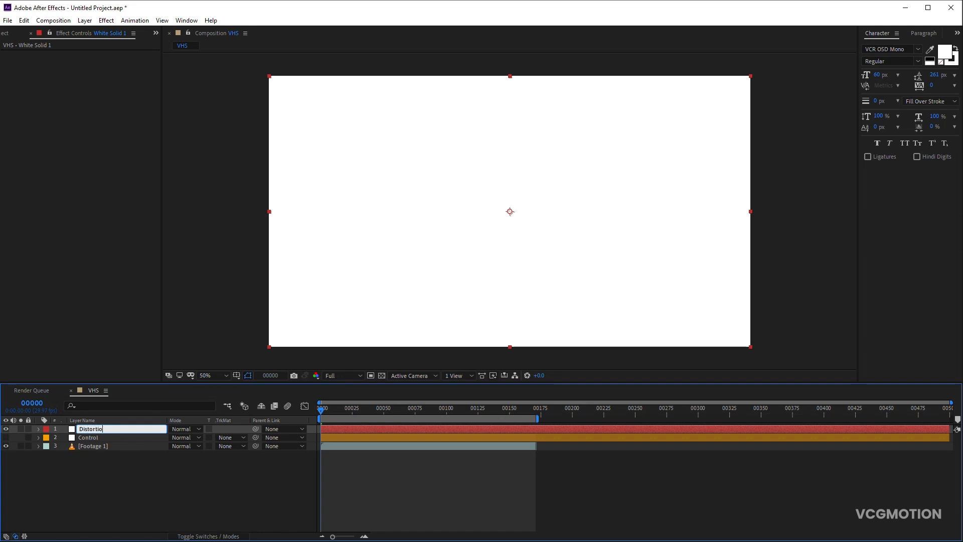
text(n Map)
Give the Distortion Map layer a dark gray label and move it directly below the Control layer
click(46, 429)
click(96, 249)
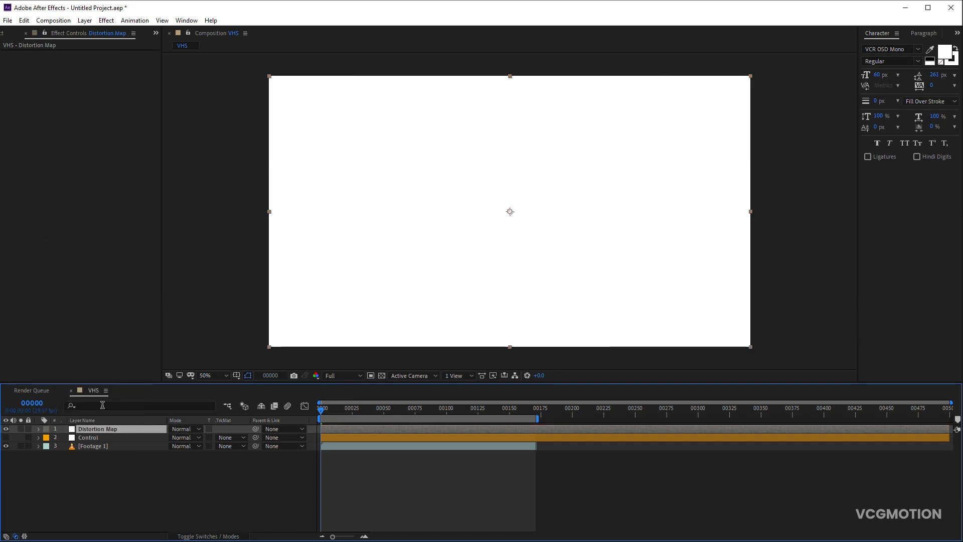
drag(109, 432, 116, 435)
Apply Fractal Noise to the Distortion Map layer with contrast 150, brightness 25 and complexity 5
click(105, 20)
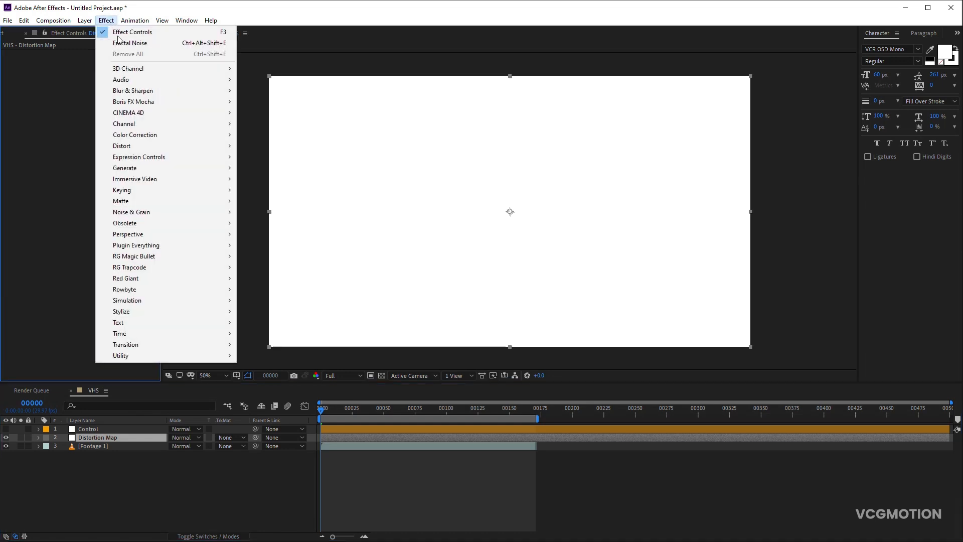
mouse_move(157, 210)
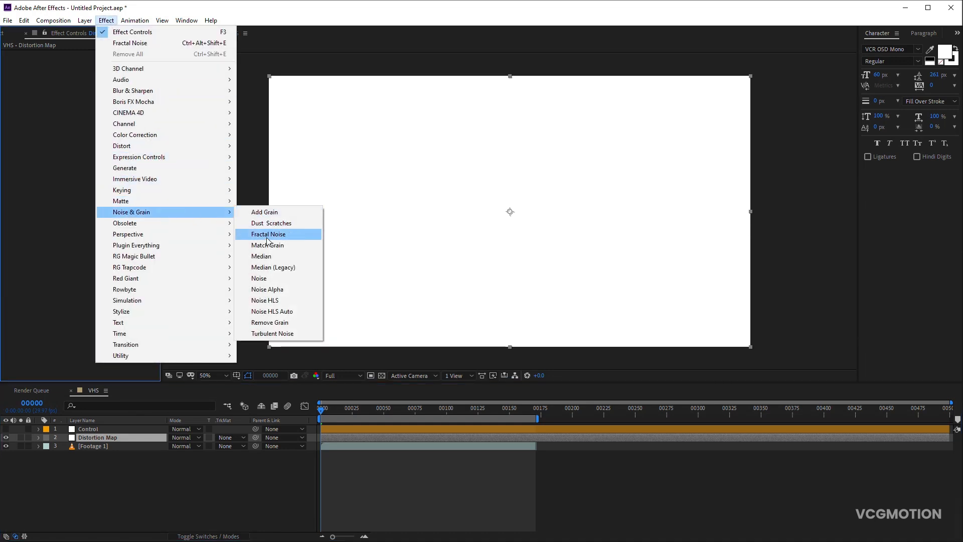
click(267, 234)
click(95, 89)
text(150)
click(92, 97)
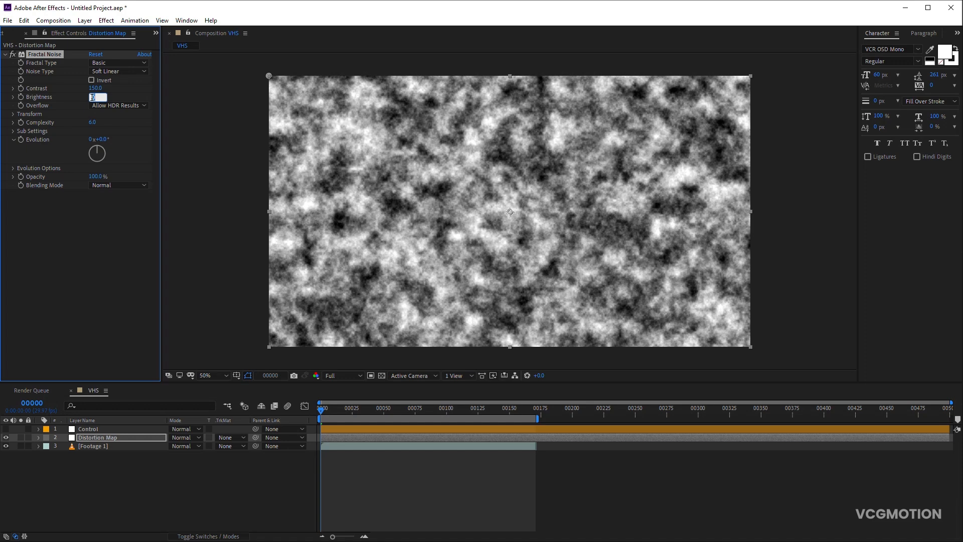
text(25)
click(92, 123)
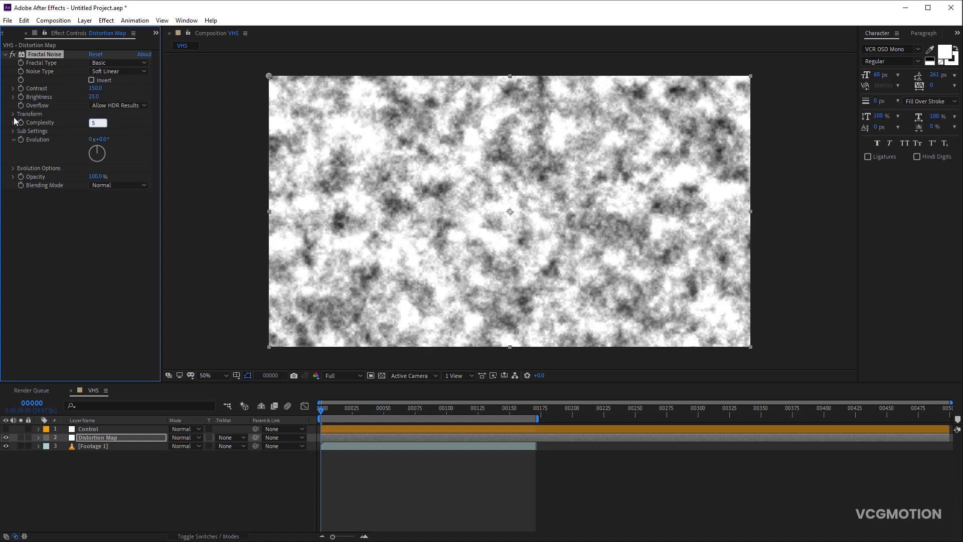
Turn off the noise's uniform scaling and set its scale width to 10000 and scale height to 60
click(13, 115)
click(91, 132)
click(96, 148)
text(10000)
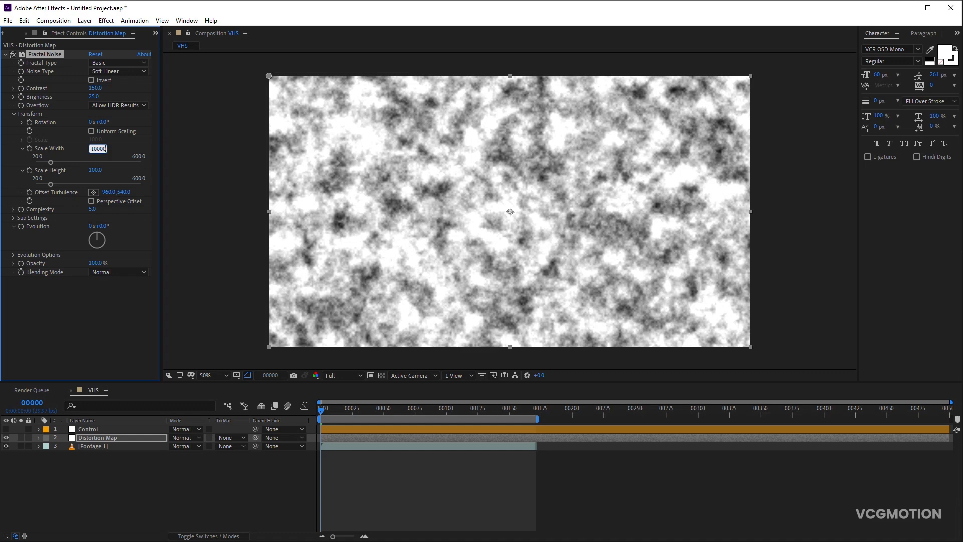
click(95, 170)
text(60)
key(Return)
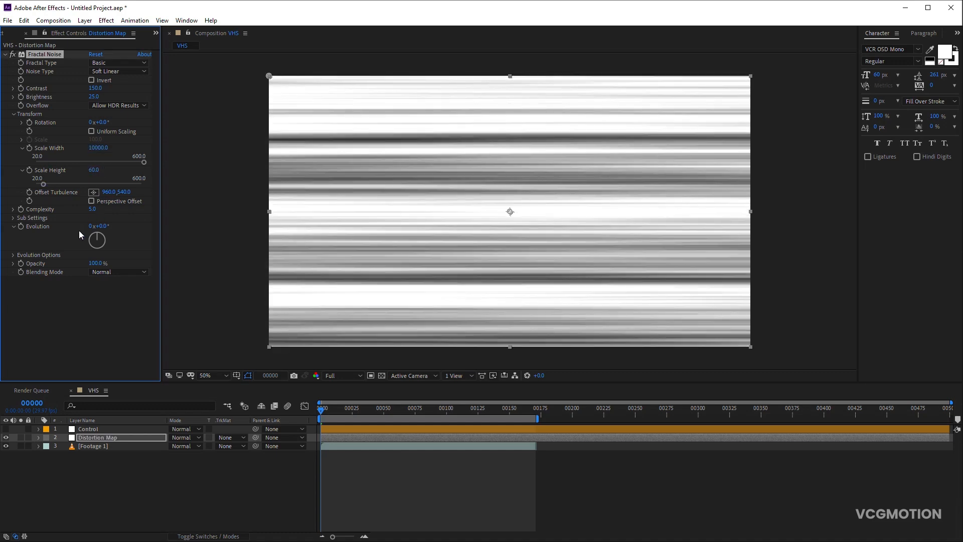
Link the Fractal Noise evolution's Random Seed by expression to the Random Seed slider on the Control layer
click(14, 255)
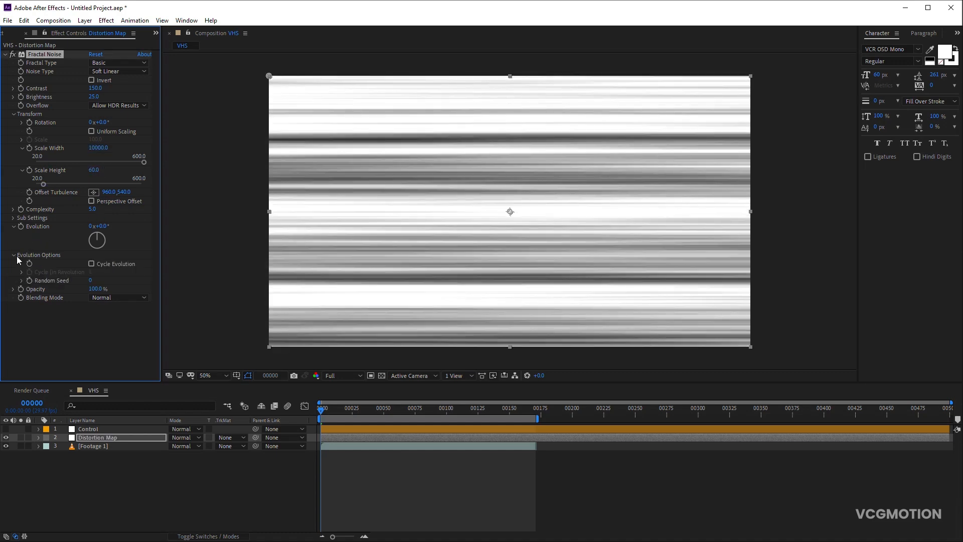
alt+click(29, 281)
scroll(97, 440, up, 3)
click(98, 430)
scroll(154, 470, down, 2)
scroll(157, 474, down, 2)
drag(140, 345, 40, 80)
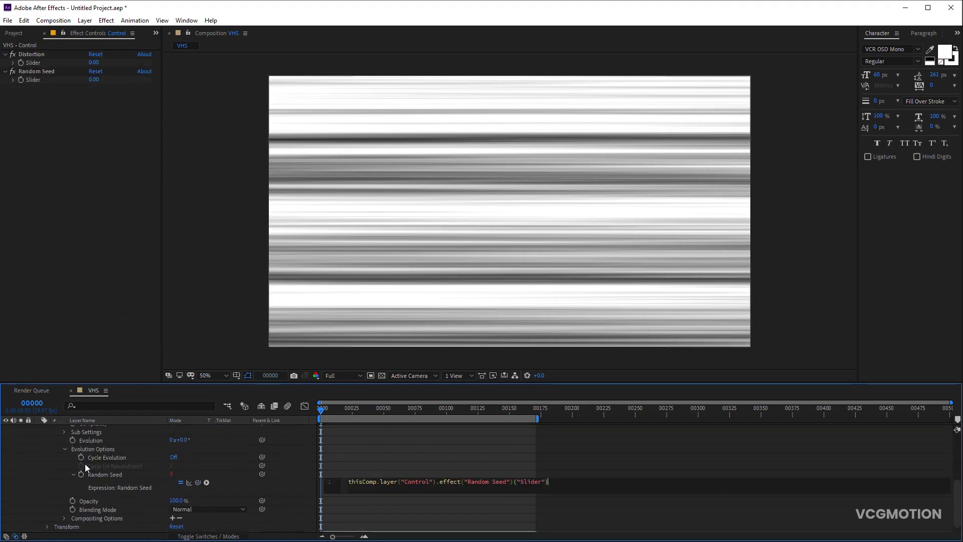
click(60, 458)
Animate the Fractal Noise Evolution with the expression value+time*300 and preview the moving noise
scroll(61, 457, up, 1)
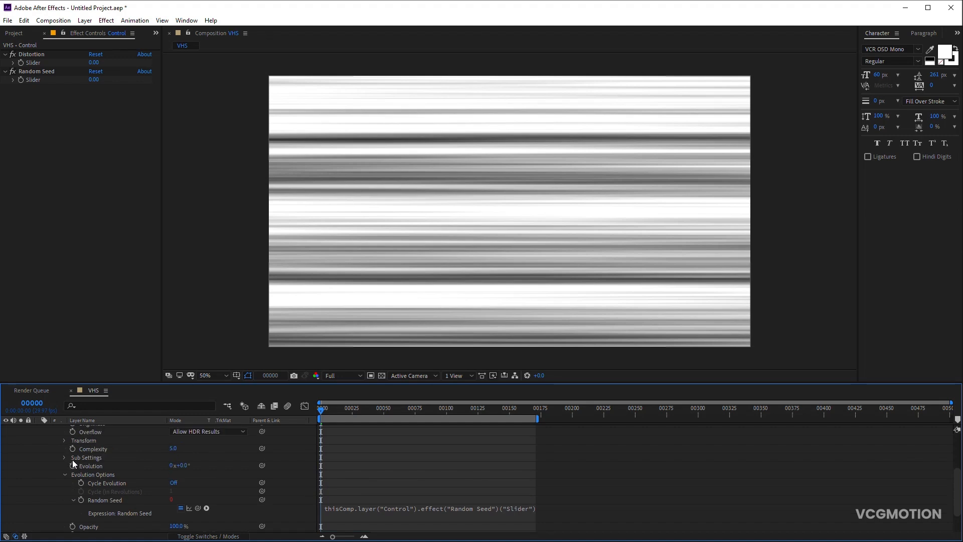
alt+click(73, 465)
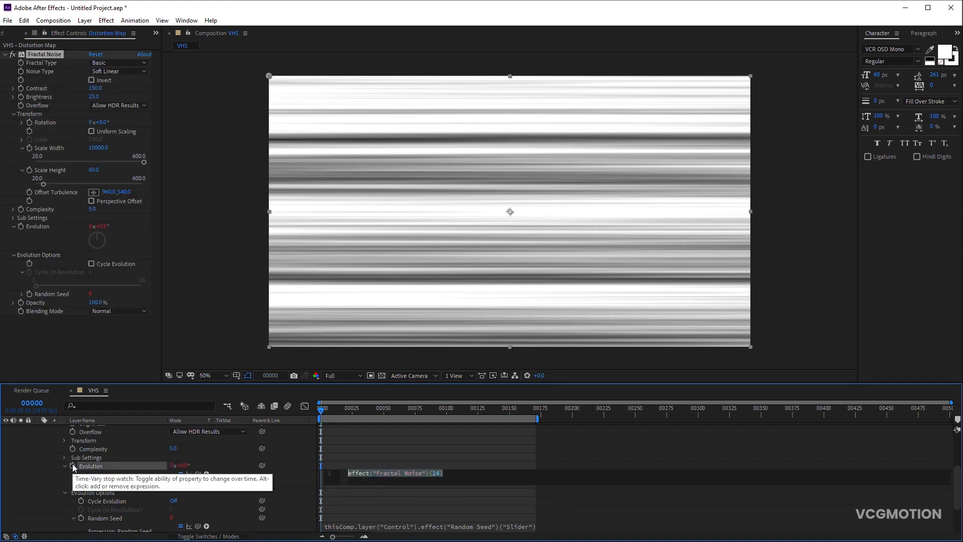
text(value+)
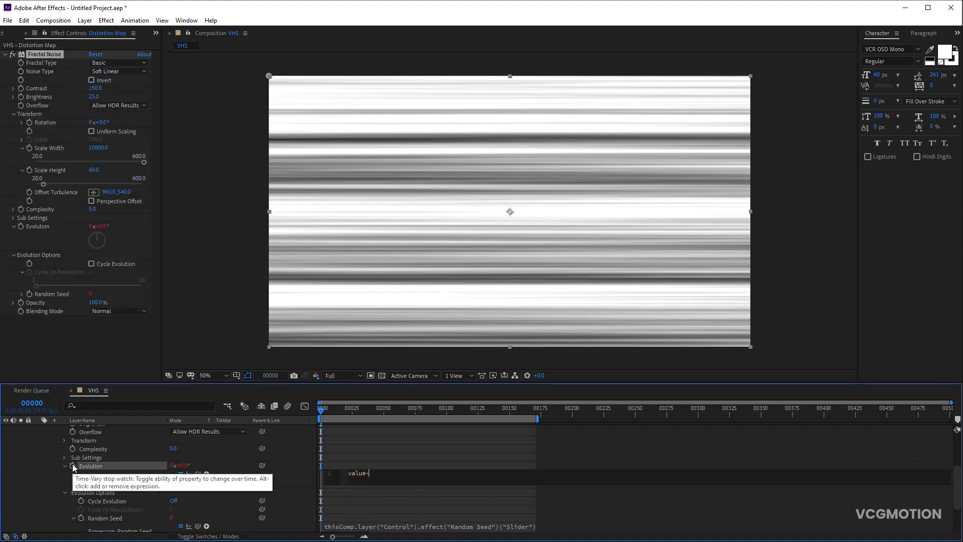
text(time*300)
click(294, 465)
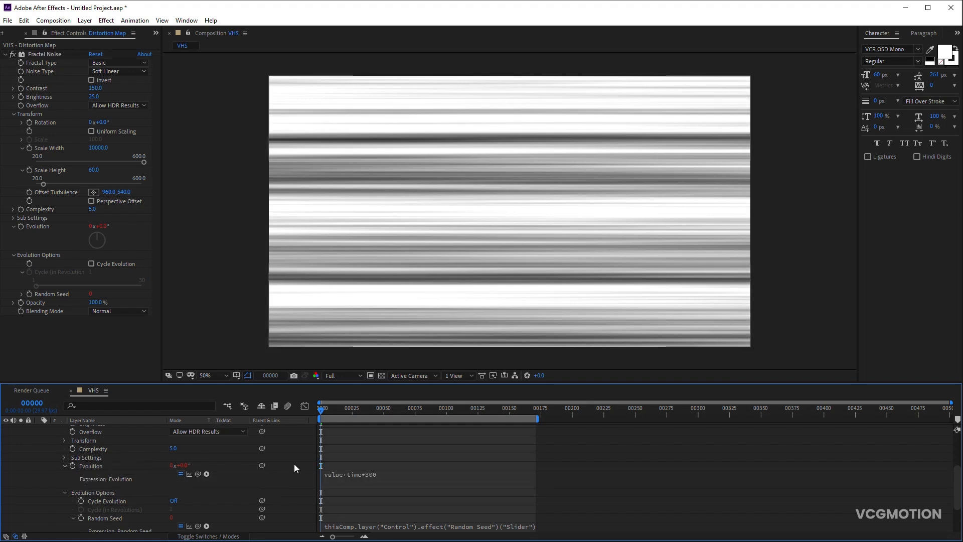
scroll(120, 455, up, 5)
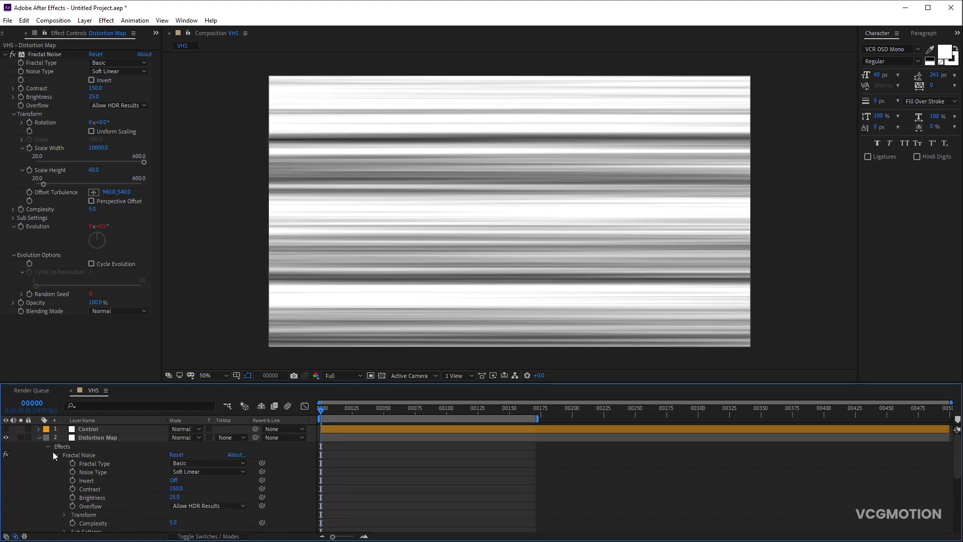
click(38, 437)
key(space)
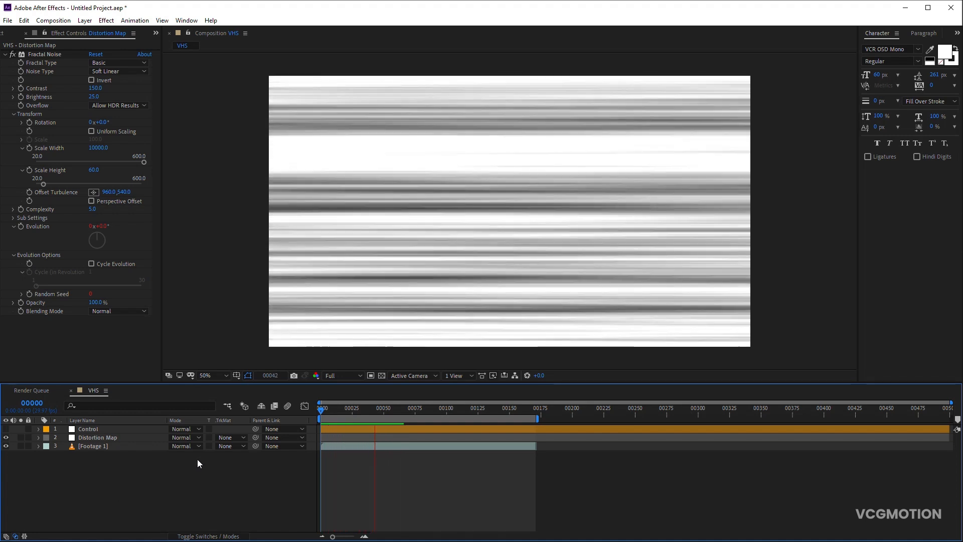
Hide the Distortion Map layer and move it below Footage 1
click(5, 437)
drag(97, 438, 99, 460)
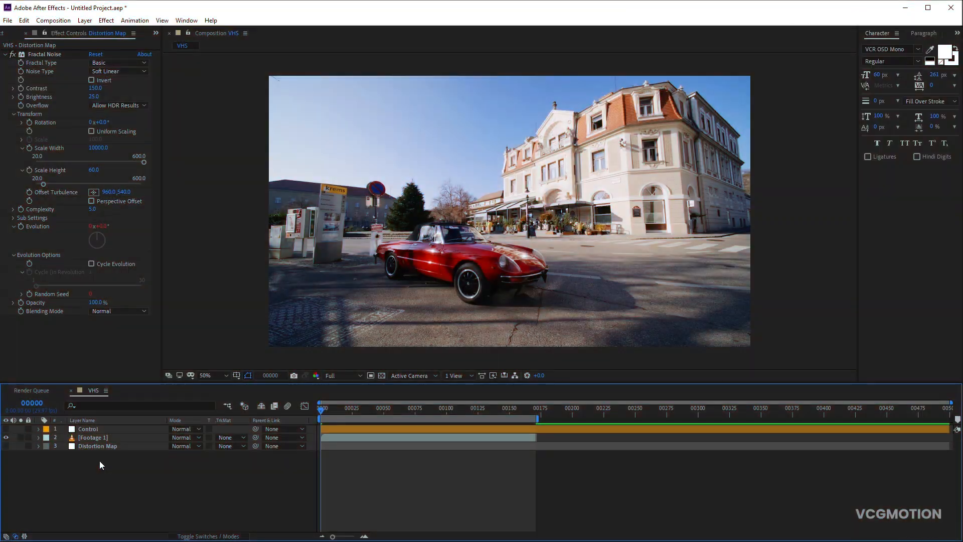
Add an adjustment layer named Distortion between Control and Footage 1, and give it a dark gray label
key(ctrl+alt+y)
drag(84, 428, 93, 441)
key(Return)
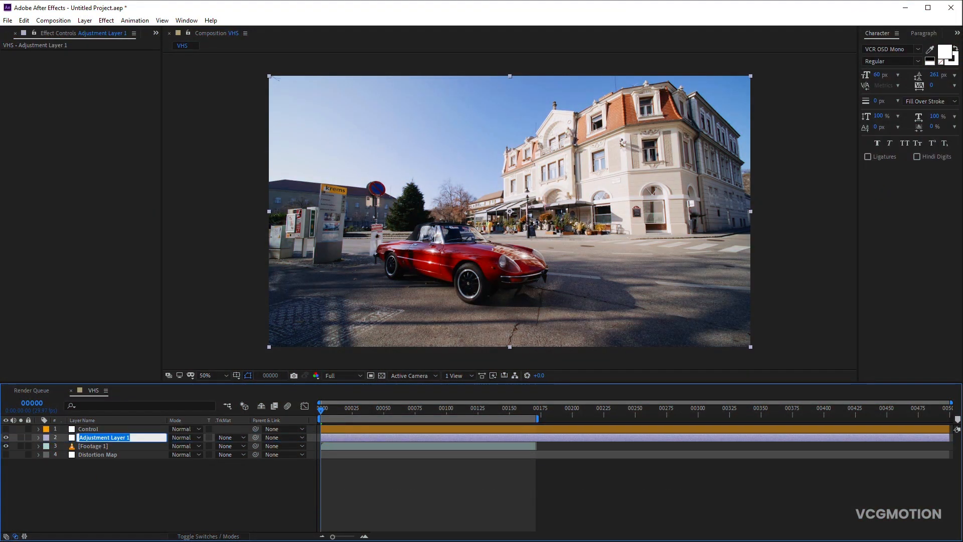
text(Distortion)
key(Return)
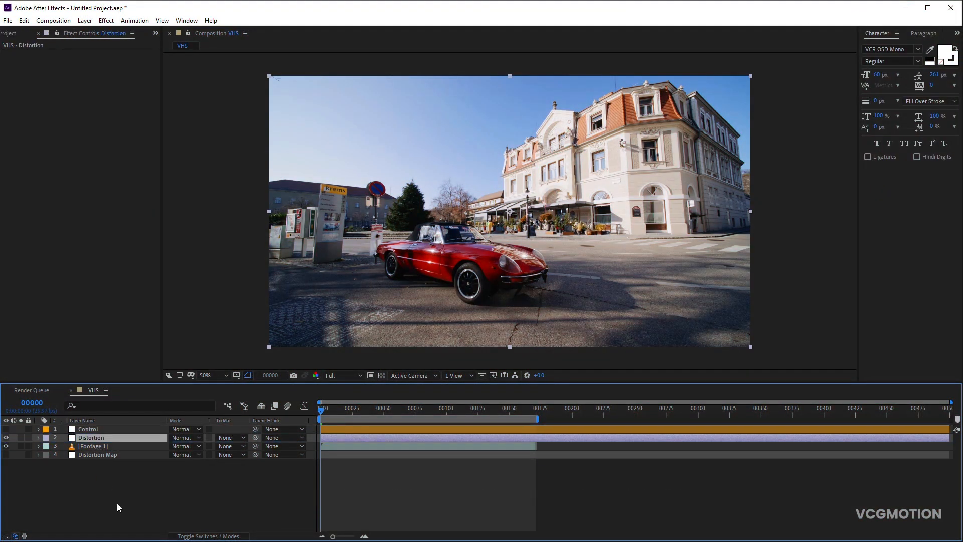
click(46, 438)
click(91, 254)
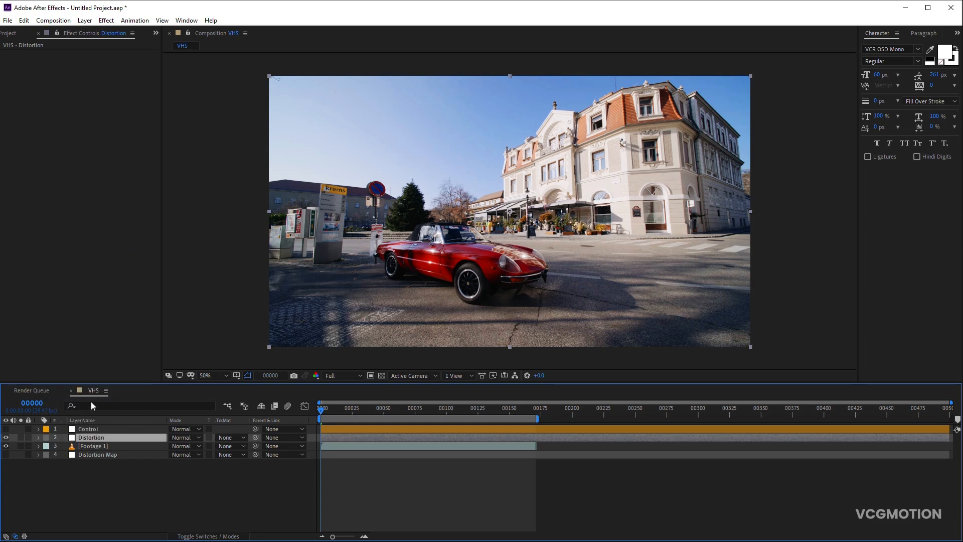
Apply a Displacement Map effect to the Distortion layer, using the Distortion Map layer with Effects & Masks as its source
click(107, 20)
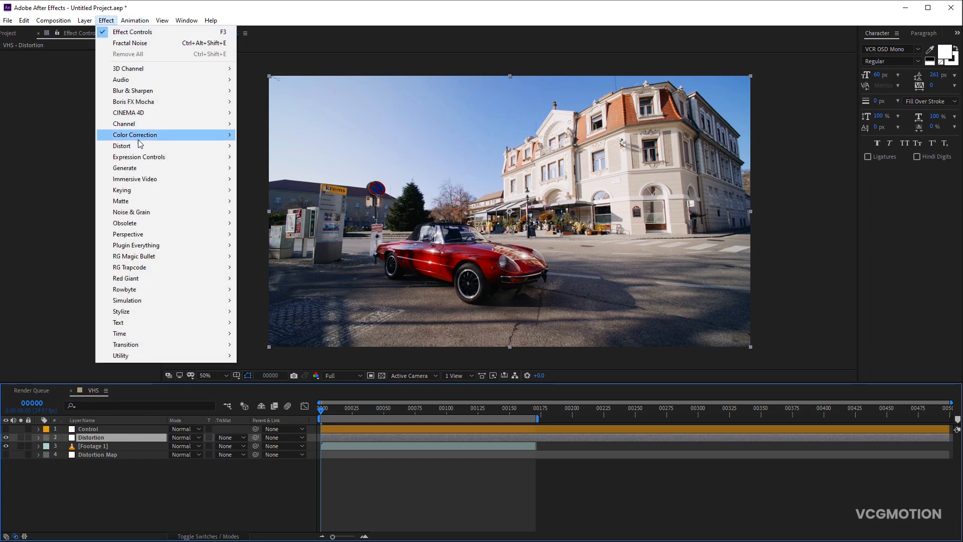
mouse_move(141, 147)
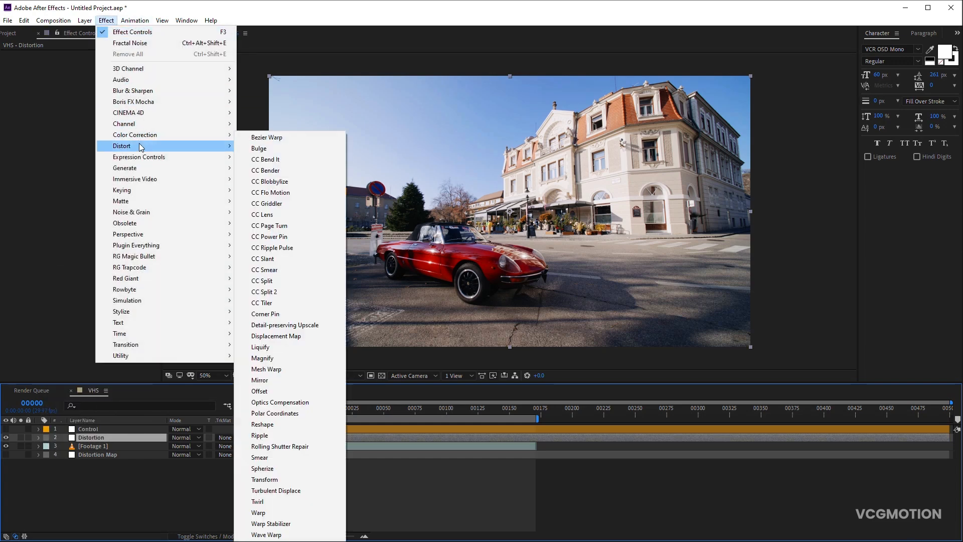
click(275, 336)
click(107, 62)
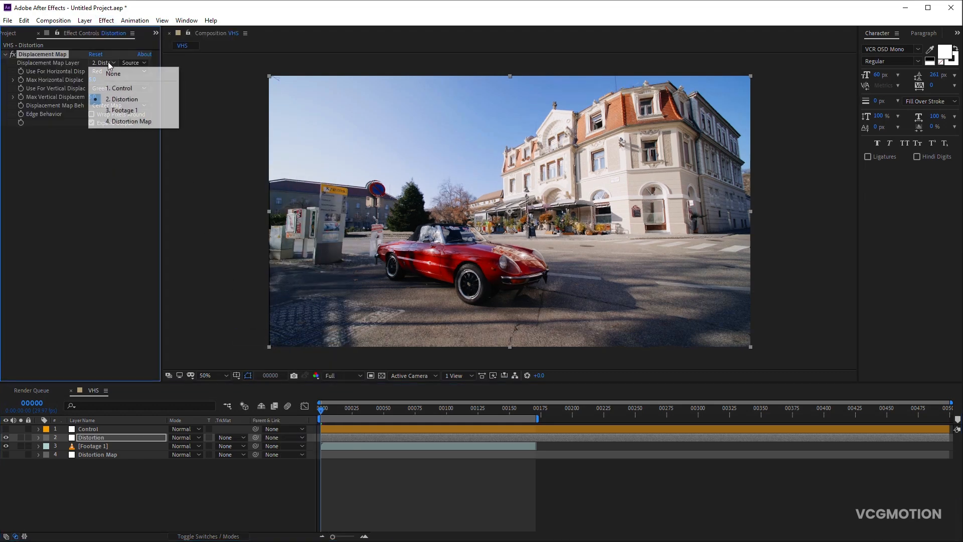
click(112, 122)
click(133, 63)
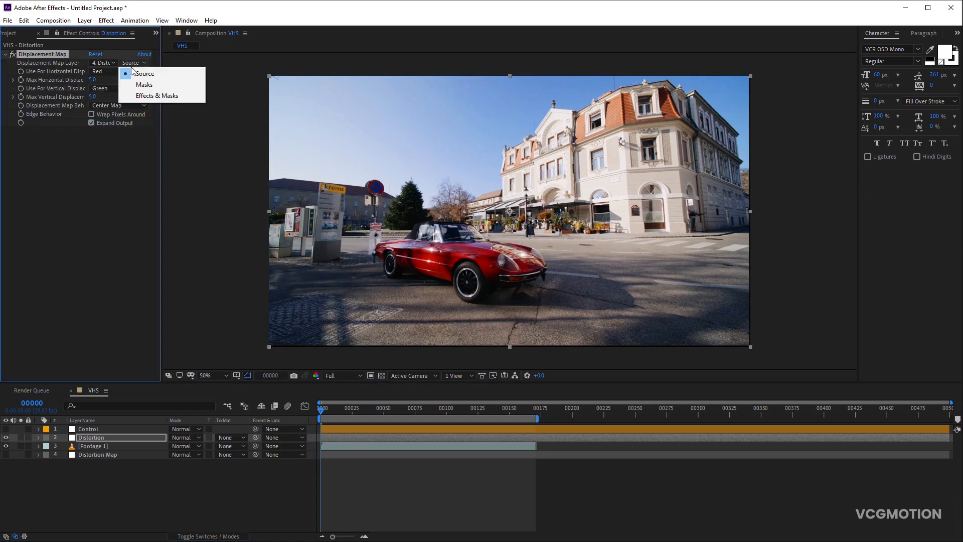
click(141, 96)
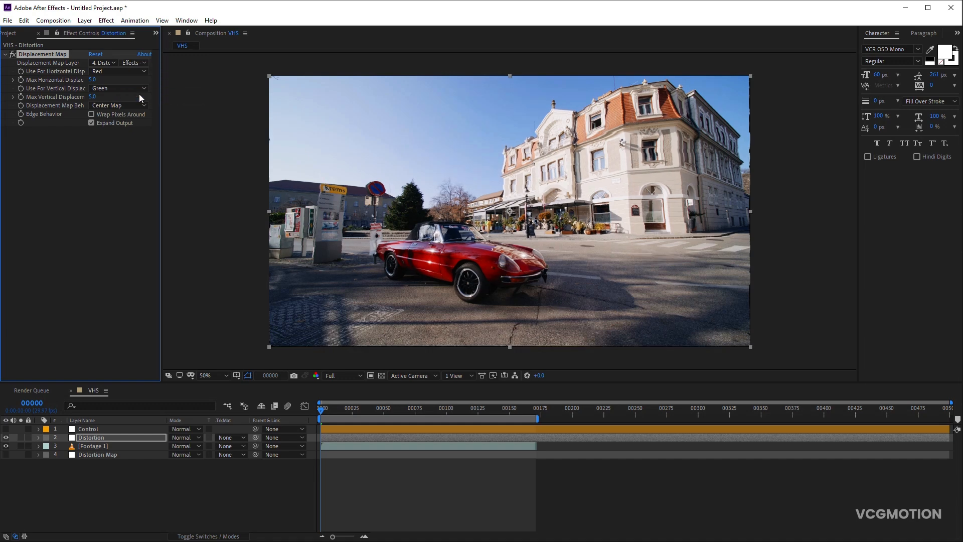
Set the Displacement Map's maximum vertical displacement to 0
click(92, 98)
text(0)
key(Return)
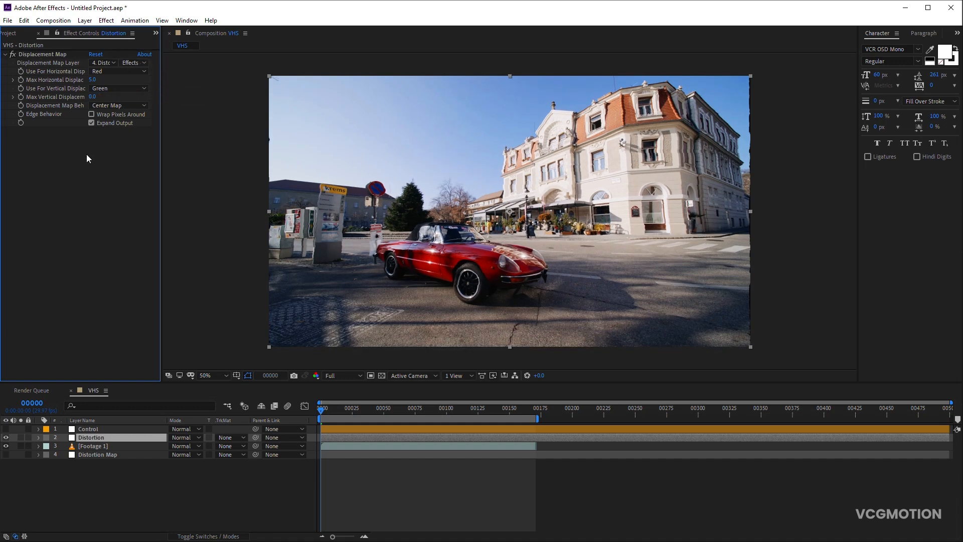
Link the Displacement Map's Max Horizontal Displacement by expression to the Distortion slider on the Control layer
alt+click(21, 80)
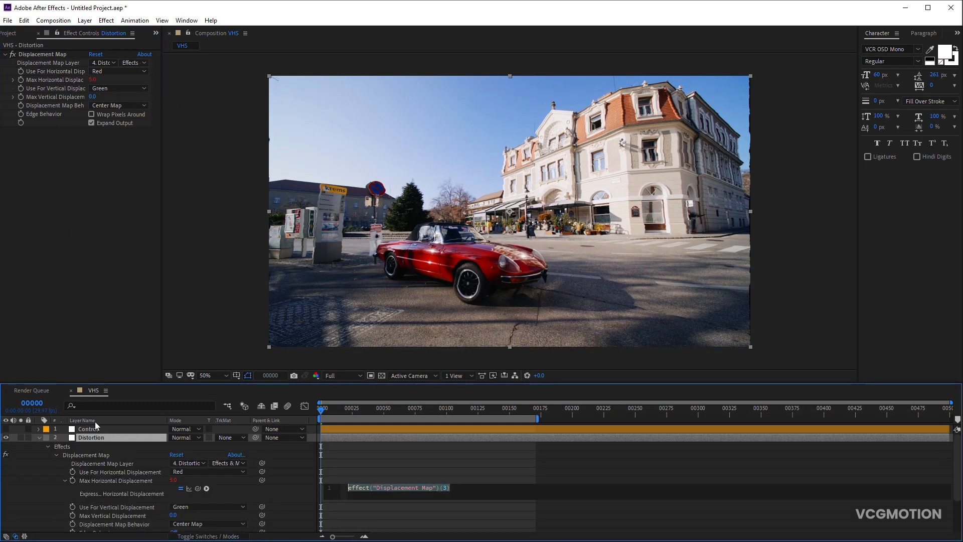
click(90, 429)
drag(198, 489, 33, 62)
click(39, 437)
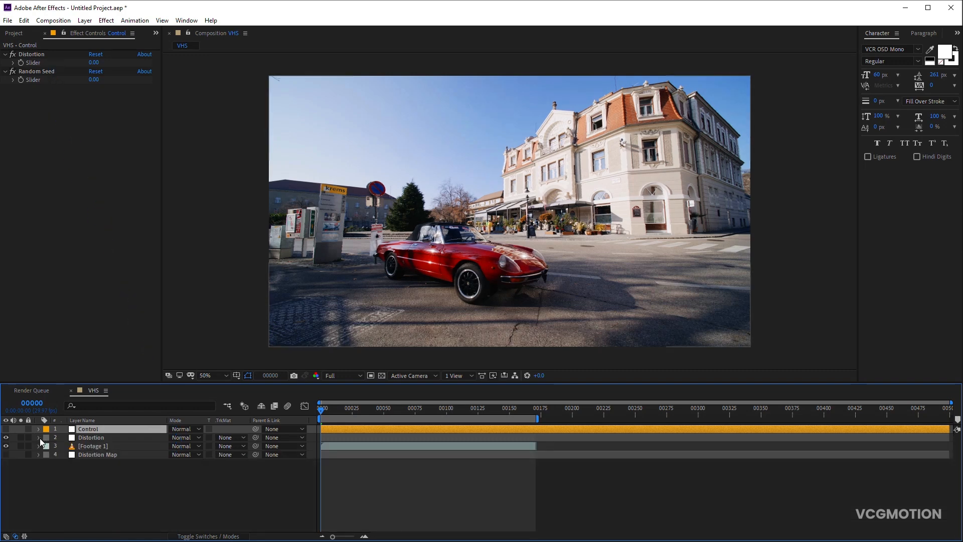
Set the Control layer's Distortion slider to 50 and scrub to frame 18 to check the displacement
click(94, 62)
text(50)
key(Return)
drag(326, 412, 344, 414)
Apply a Motion Tile effect to the Distortion layer and place it above Displacement Map in the effect order
click(123, 437)
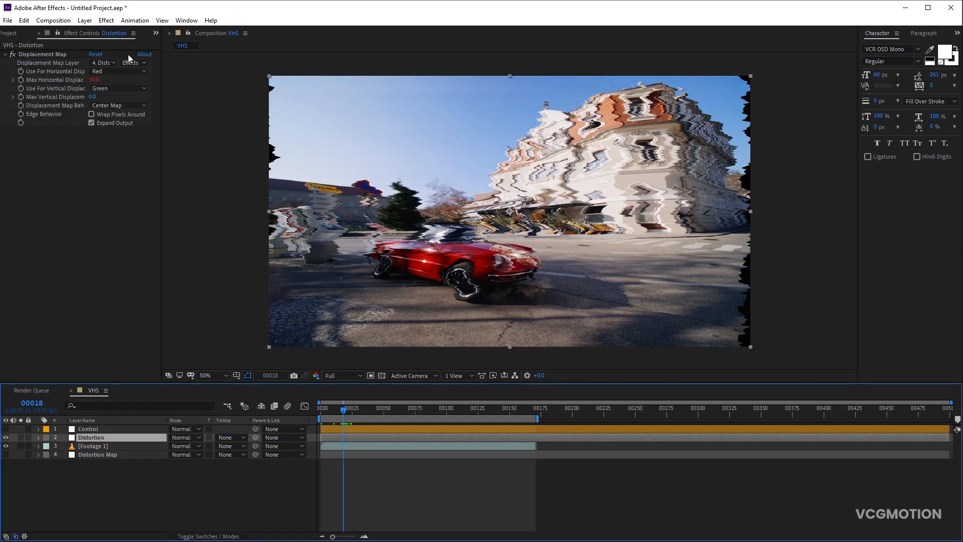
click(107, 20)
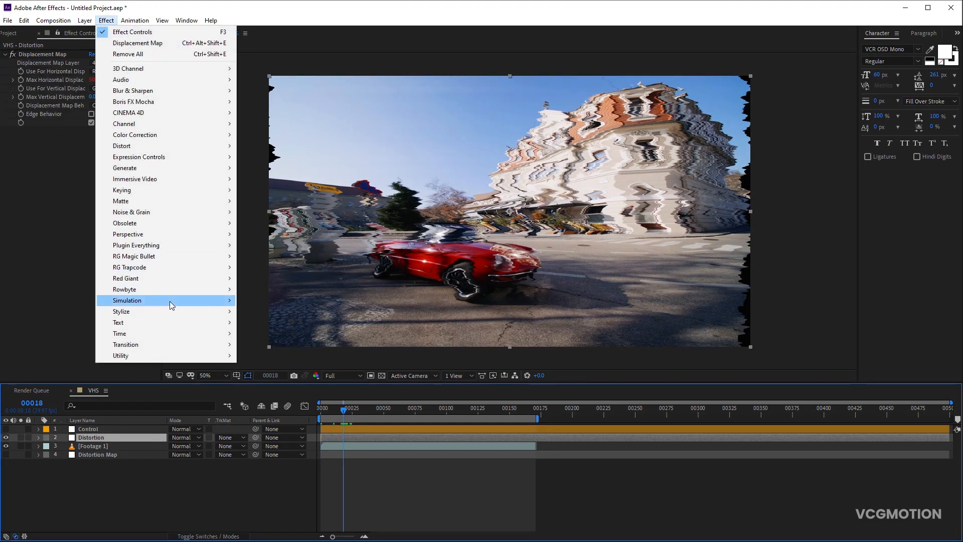
mouse_move(172, 314)
click(277, 245)
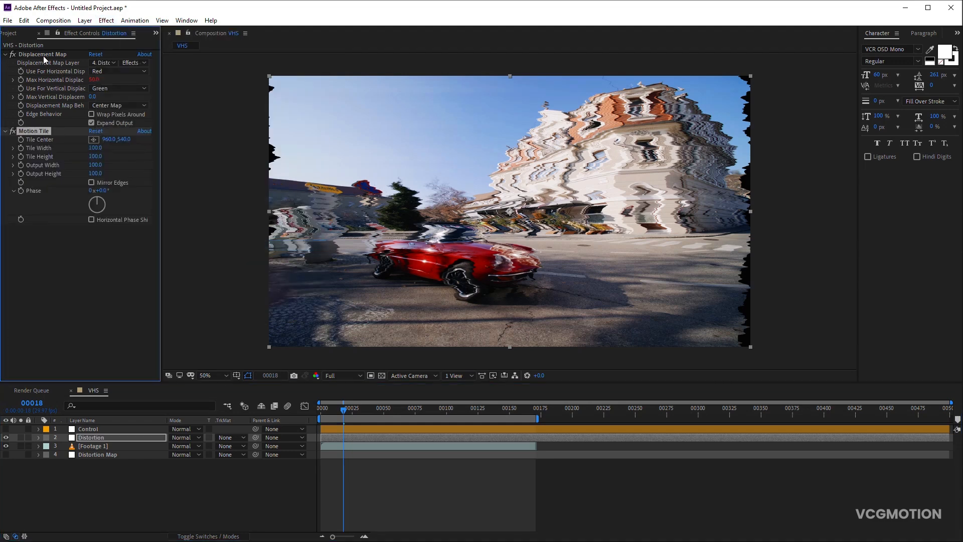
drag(47, 130, 45, 52)
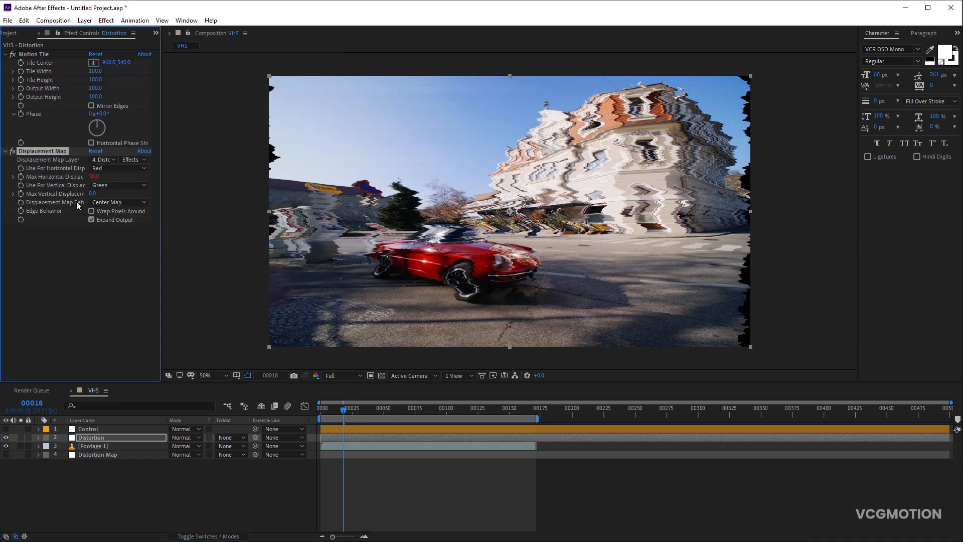
Enable Mirror Edges in Motion Tile and set its Output Width to 120
click(92, 106)
click(96, 89)
text(120)
key(Return)
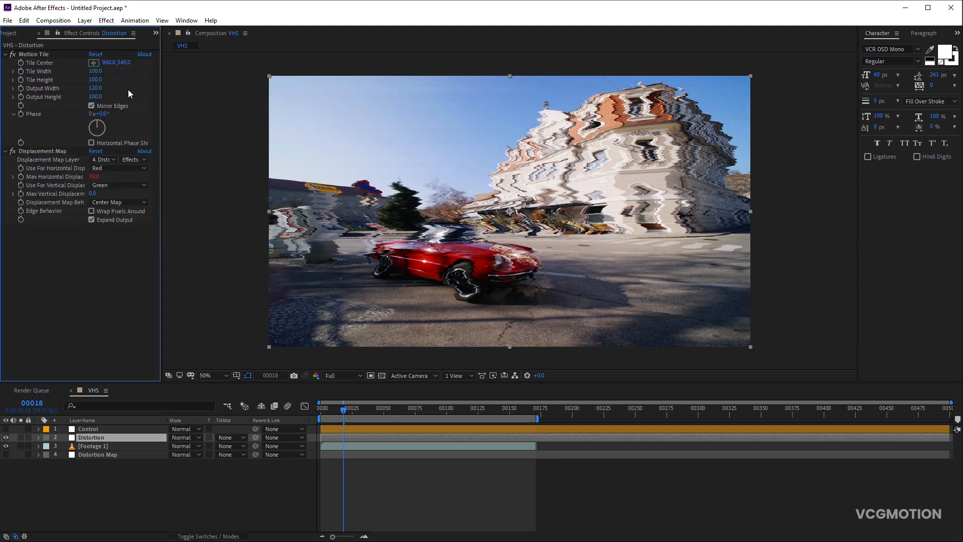
Set the Random Seed slider on the Control layer to 34
click(94, 428)
drag(94, 82, 112, 86)
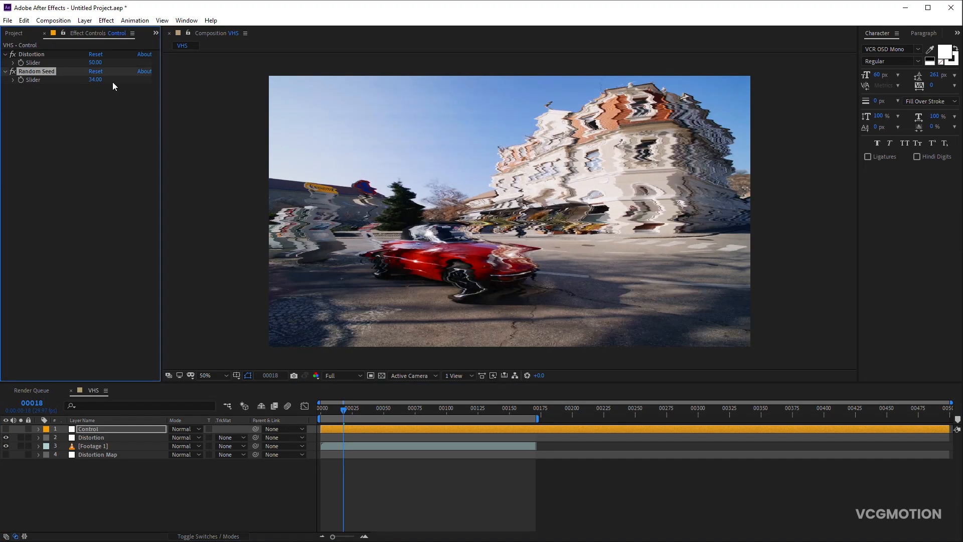
click(125, 116)
Reduce the Control layer's Distortion slider to 10 and preview the distorted footage
drag(94, 66, 92, 212)
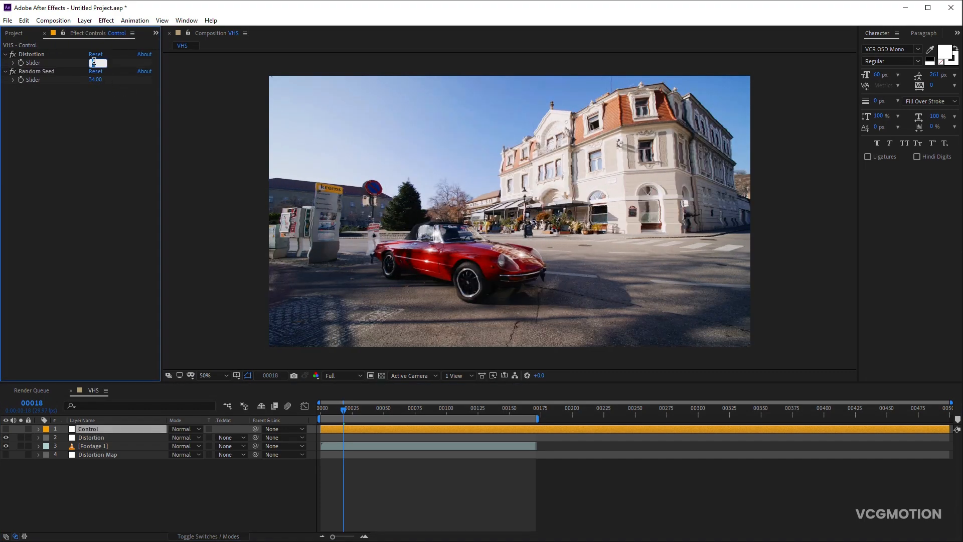
key(KP_0)
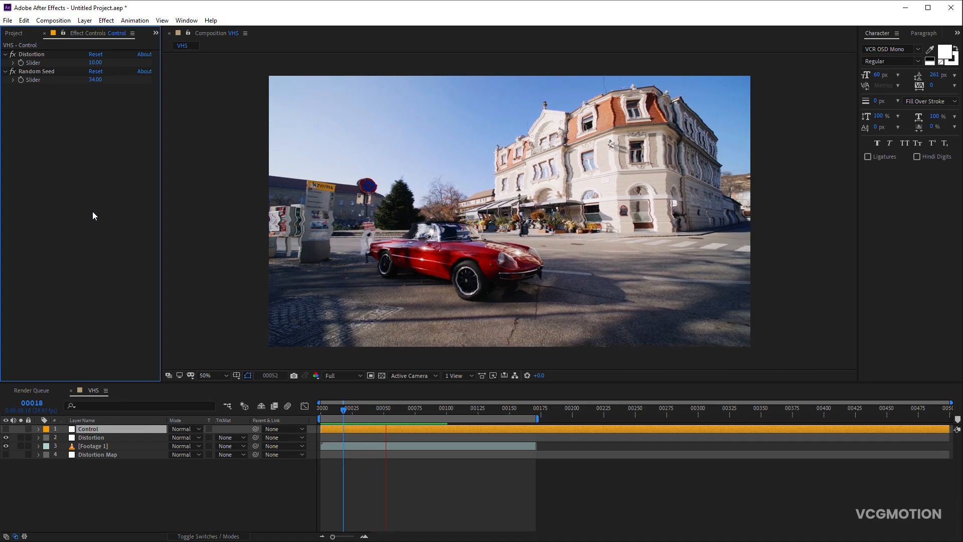
key(space)
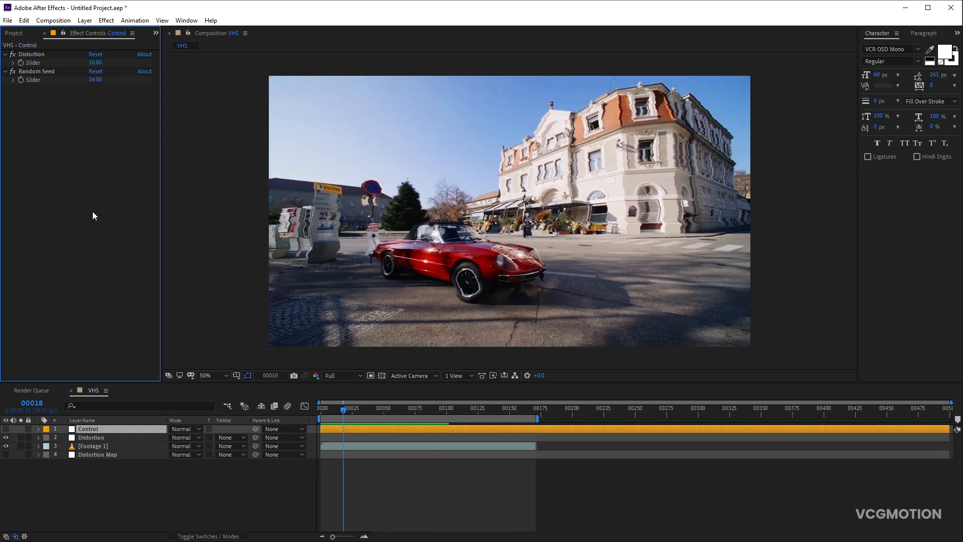
click(95, 63)
text(5)
key(Return)
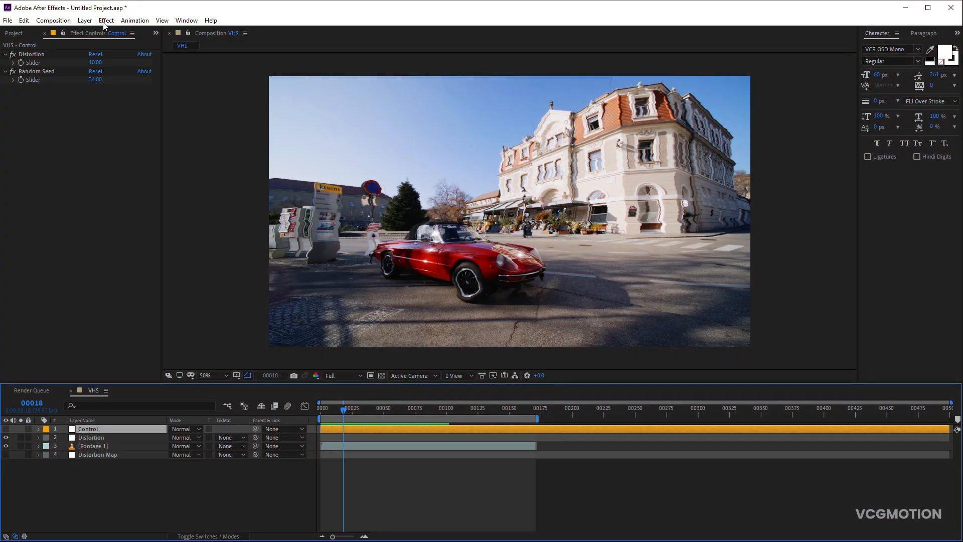
Add a Slider Control named Overlay to the Control layer and place it between Distortion and Random Seed
click(105, 21)
mouse_move(151, 157)
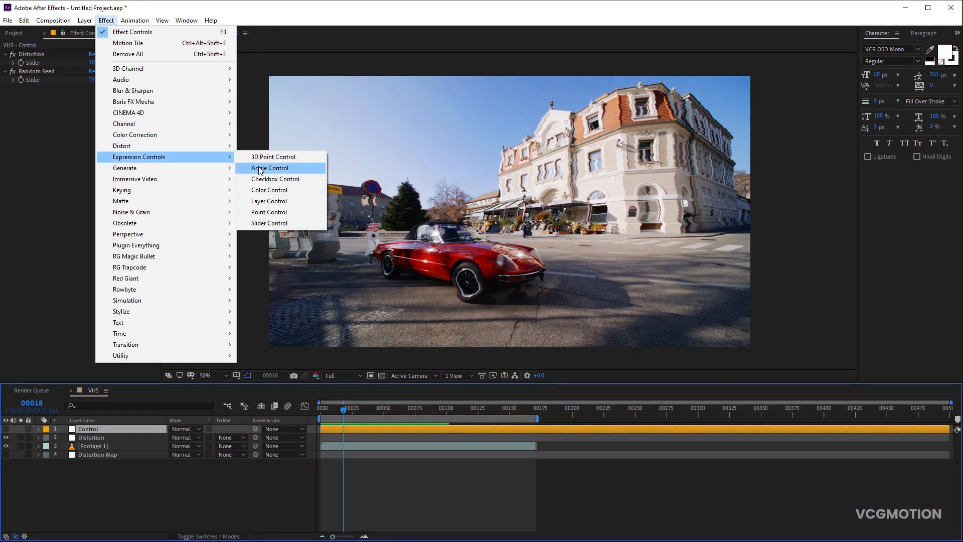
click(277, 222)
key(Return)
text(Overl)
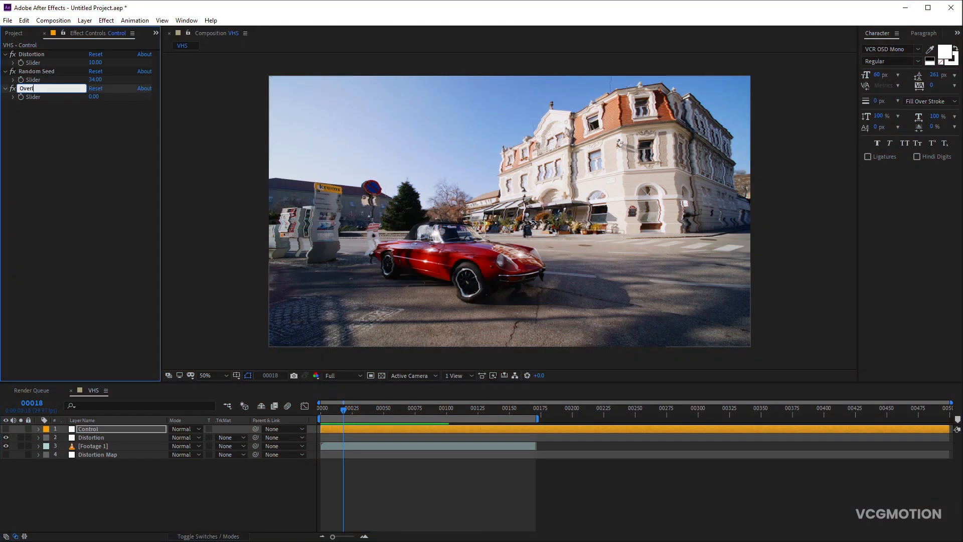
key(Return)
drag(29, 90, 40, 68)
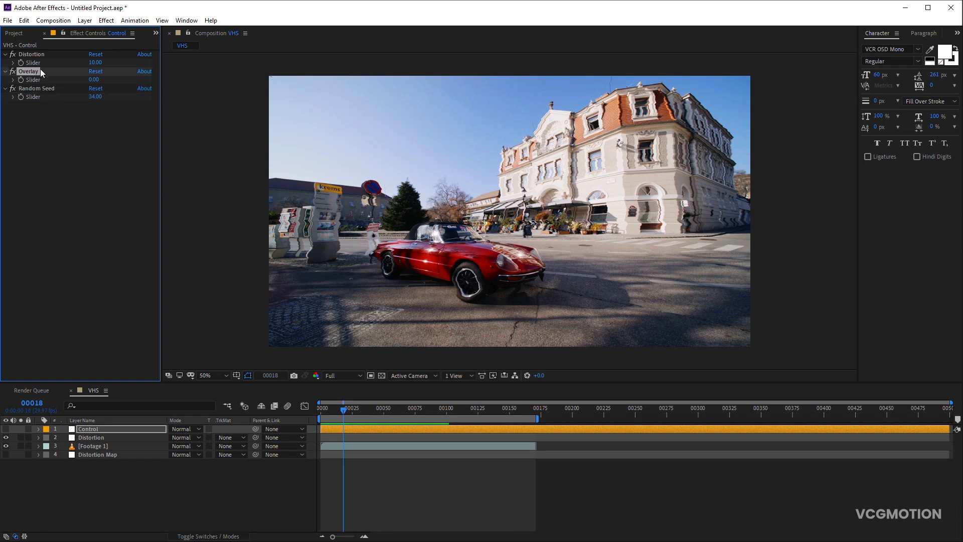
Duplicate the Distortion Map layer, rename the copy Overlay, and move it between Distortion and Footage 1
click(117, 453)
key(ctrl+d)
key(Return)
text(Overlay)
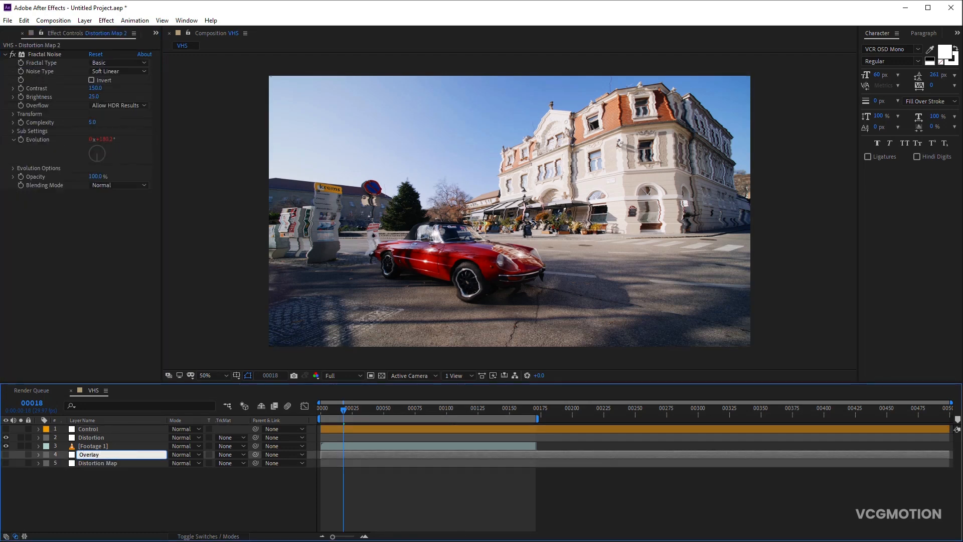
key(Return)
drag(105, 456, 104, 442)
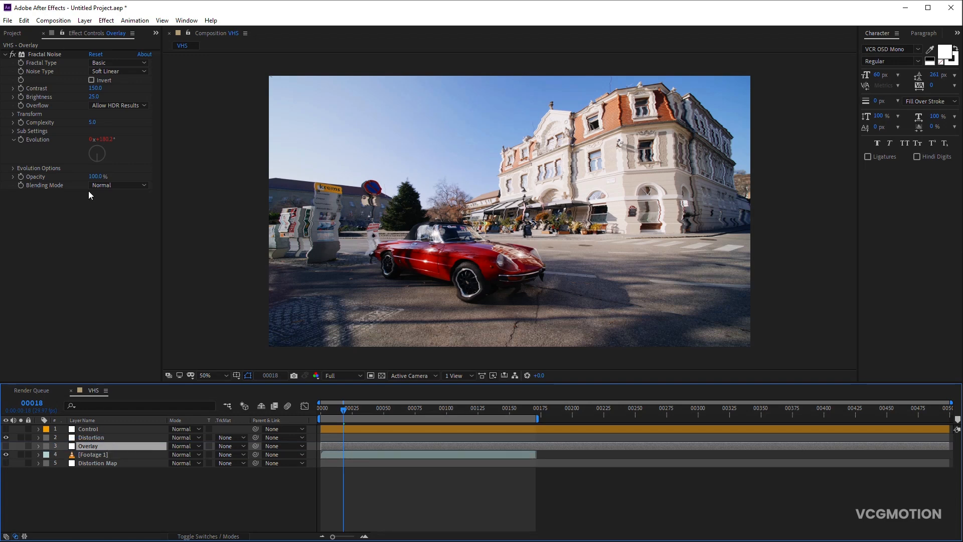
Show the Overlay layer and reset its Fractal Noise, with Contrast at 1000 and Brightness at -450
click(96, 56)
click(5, 446)
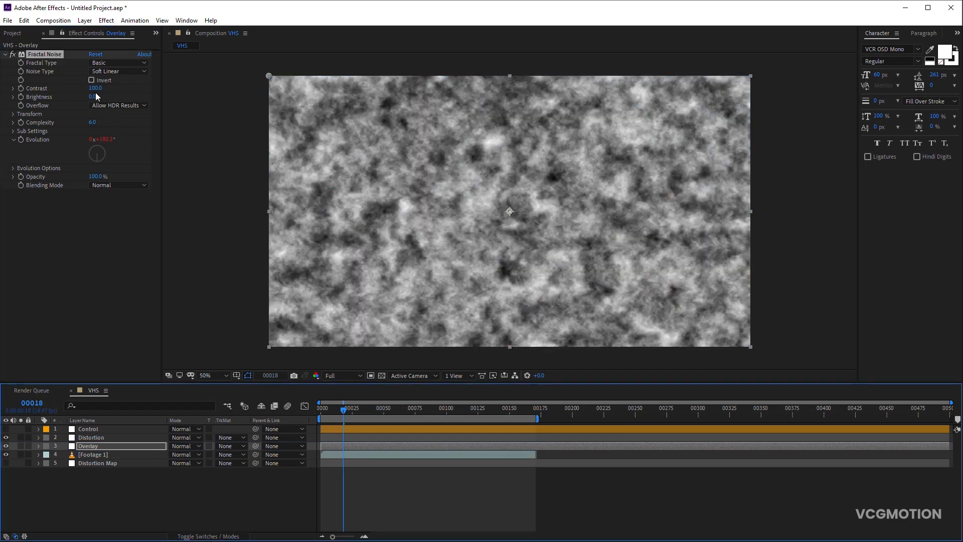
click(95, 88)
text(1000)
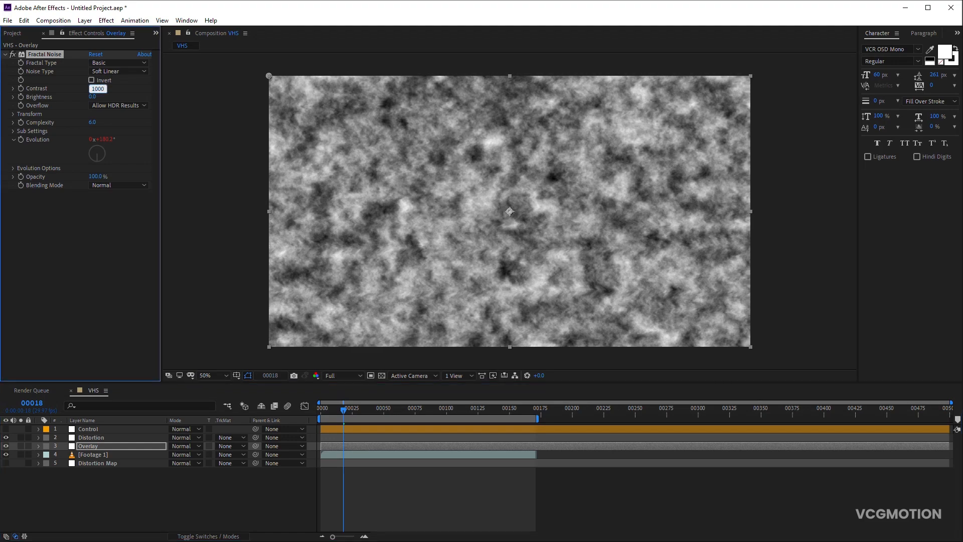
key(Return)
click(94, 97)
text(-)
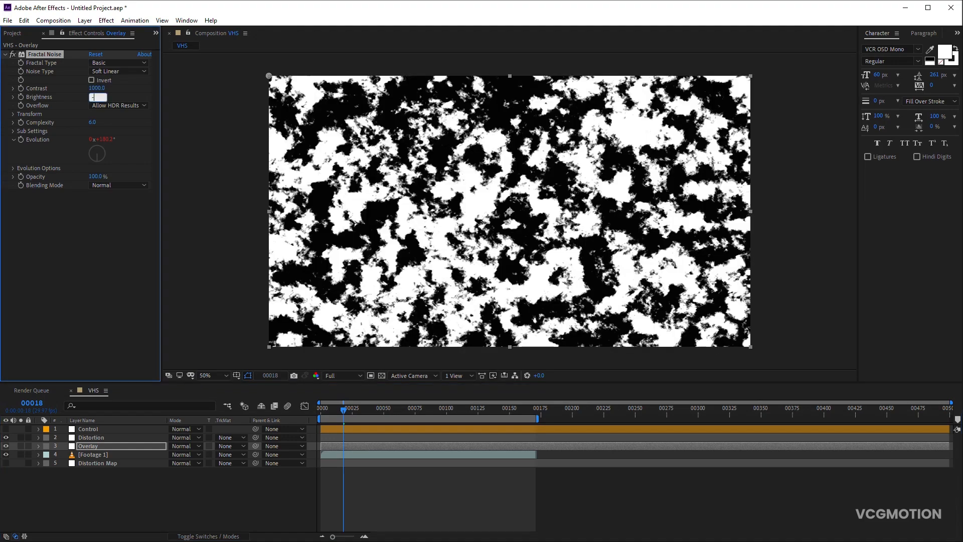
text(450)
key(Return)
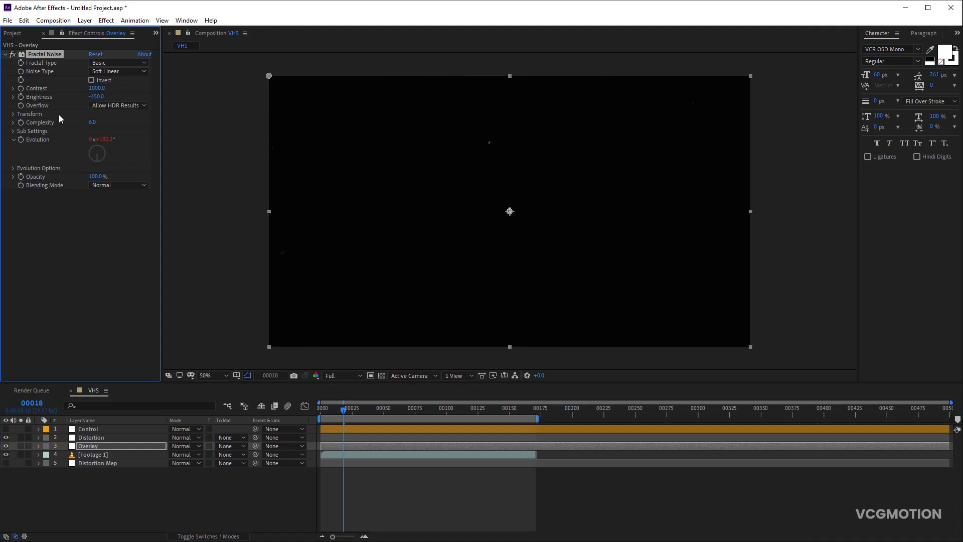
Turn off the noise's Uniform Scaling and set Scale Width to 300, Scale Height to 4 and Complexity to 5
click(13, 114)
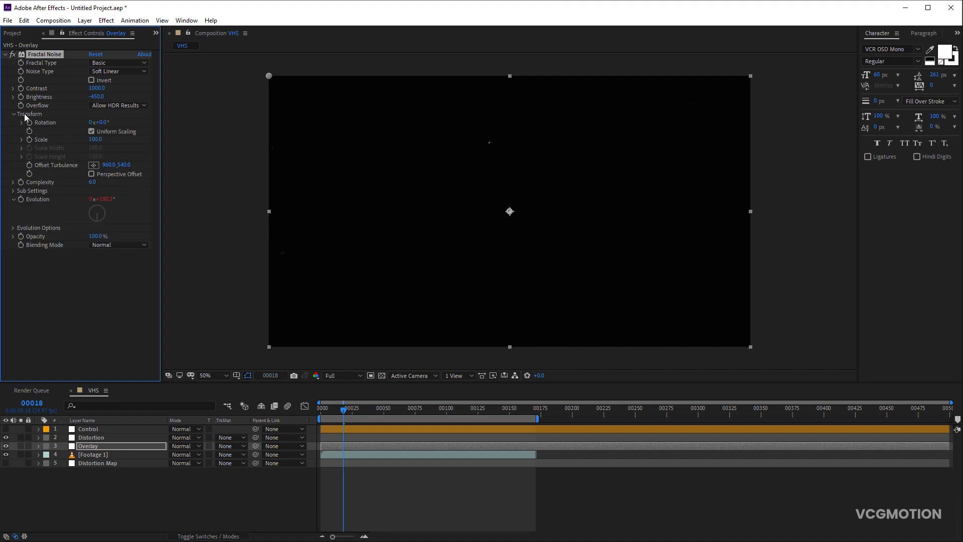
click(91, 132)
click(96, 148)
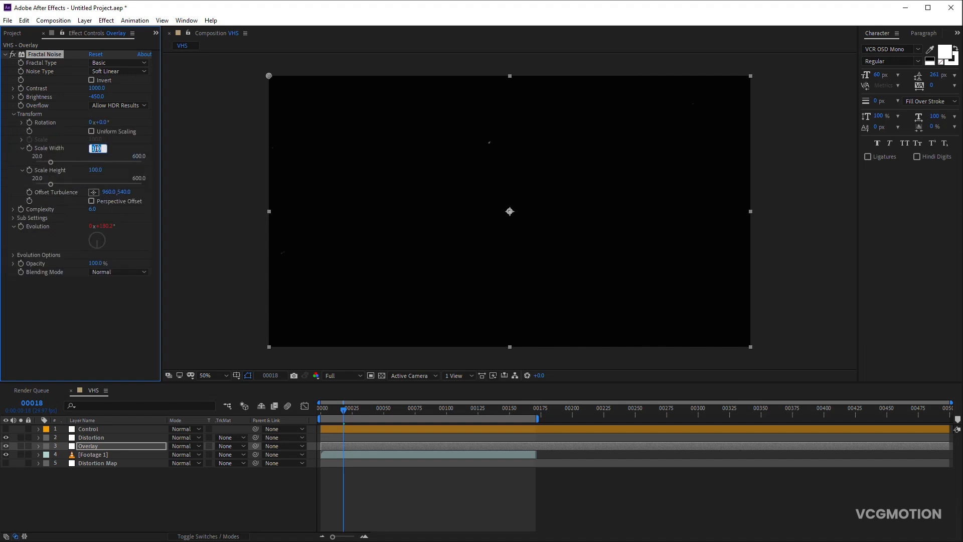
key(Tab)
text(4)
Change the Overlay layer's Fractal Noise Evolution expression to value+time*1000
click(12, 256)
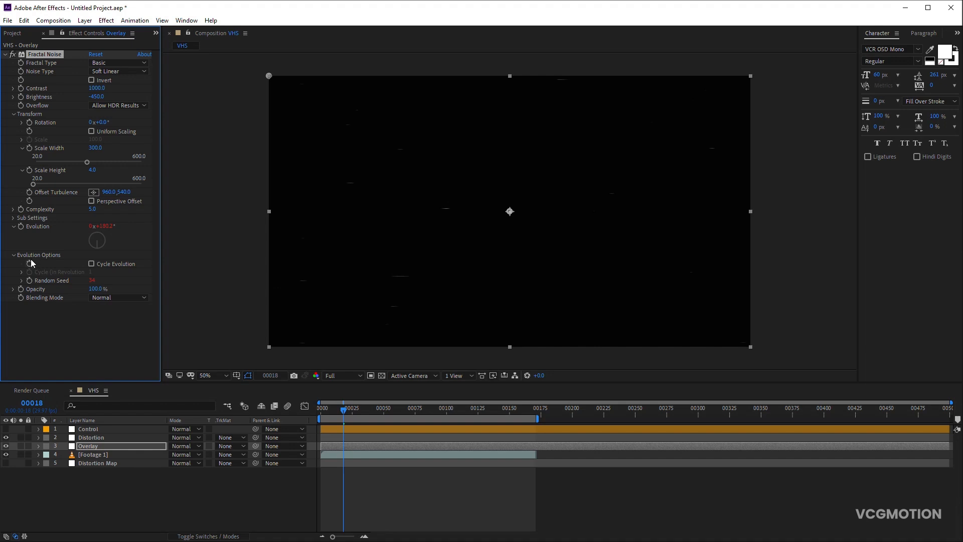
click(100, 445)
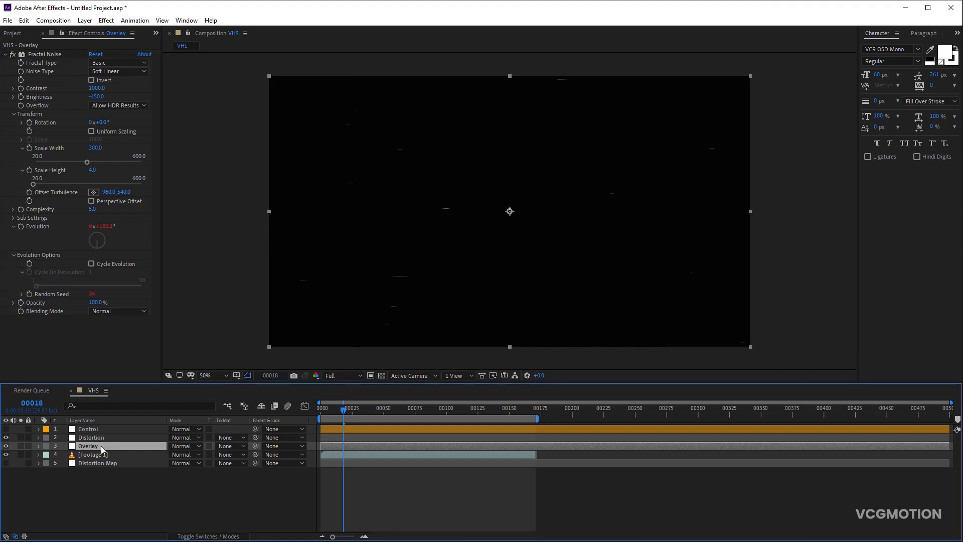
key(e)
key(e)
click(393, 471)
key(BackSpace)
key(BackSpace)
key(BackSpace)
text(1000)
click(292, 471)
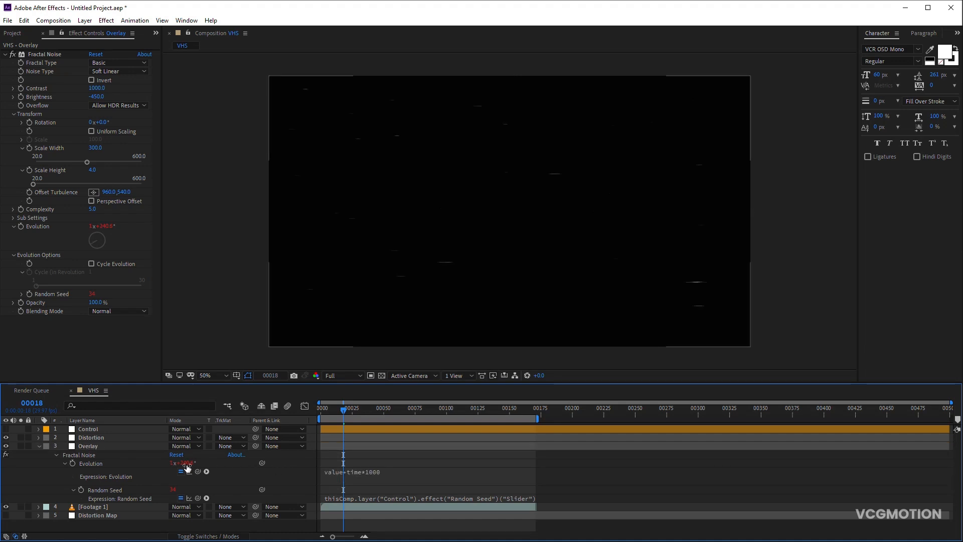
click(39, 446)
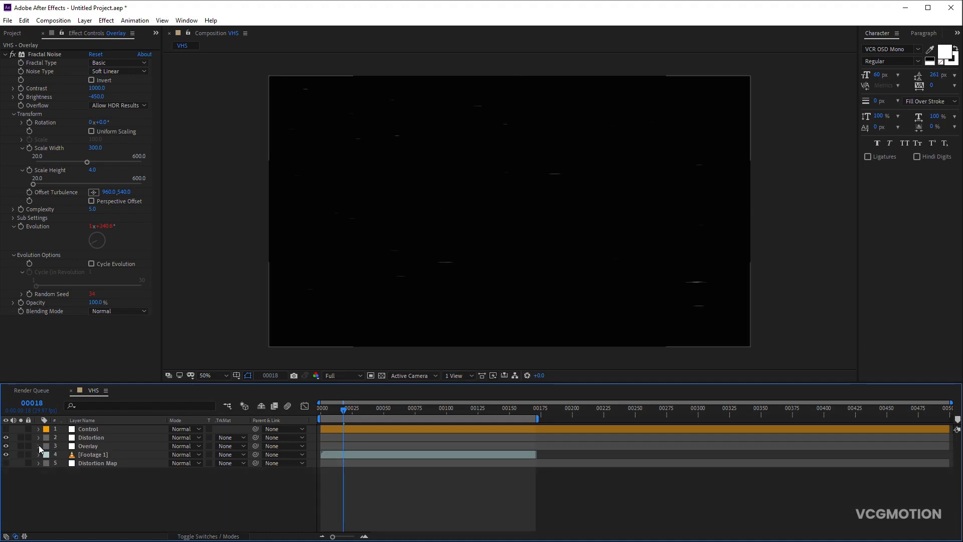
Set the Overlay layer's blending mode to Add
click(91, 447)
click(184, 449)
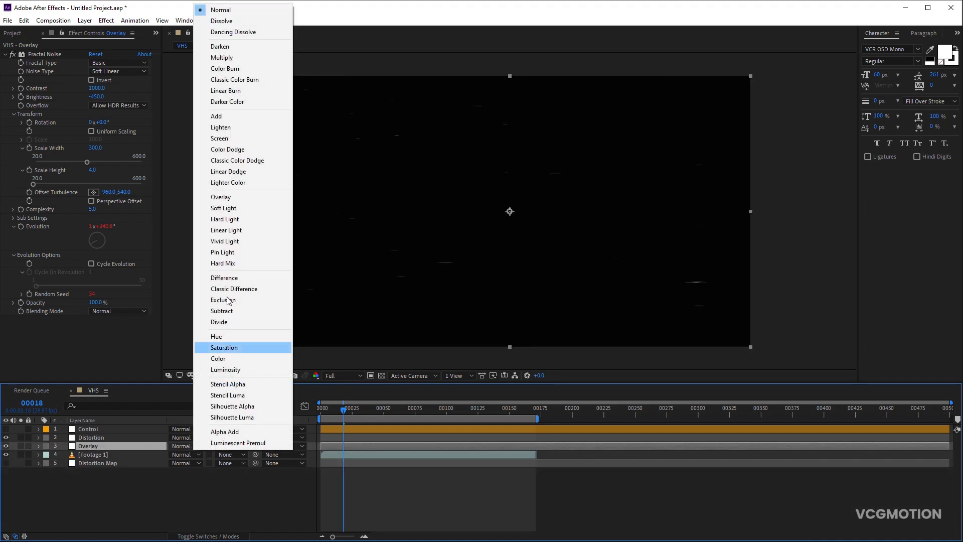
click(233, 116)
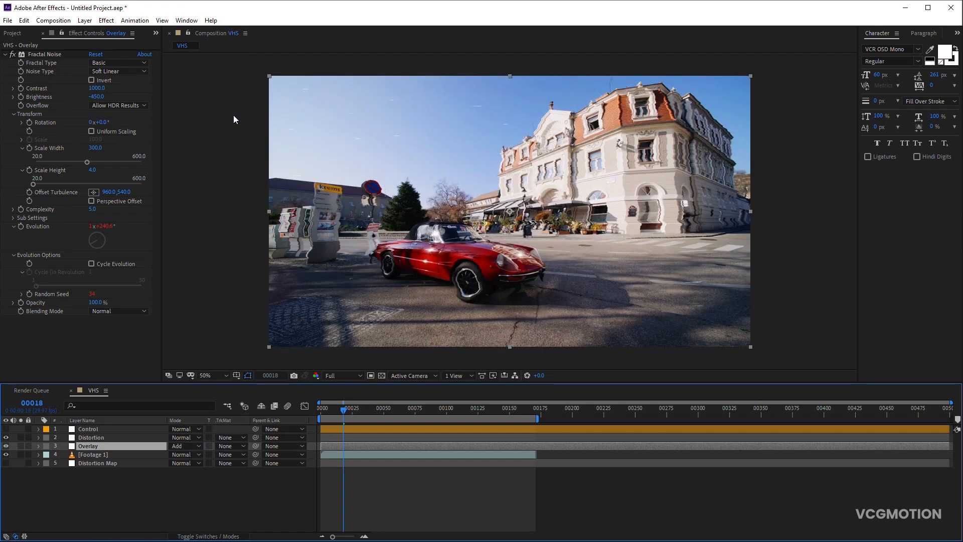
Link the Overlay layer's Opacity by expression to the Overlay slider on the Control layer
key(t)
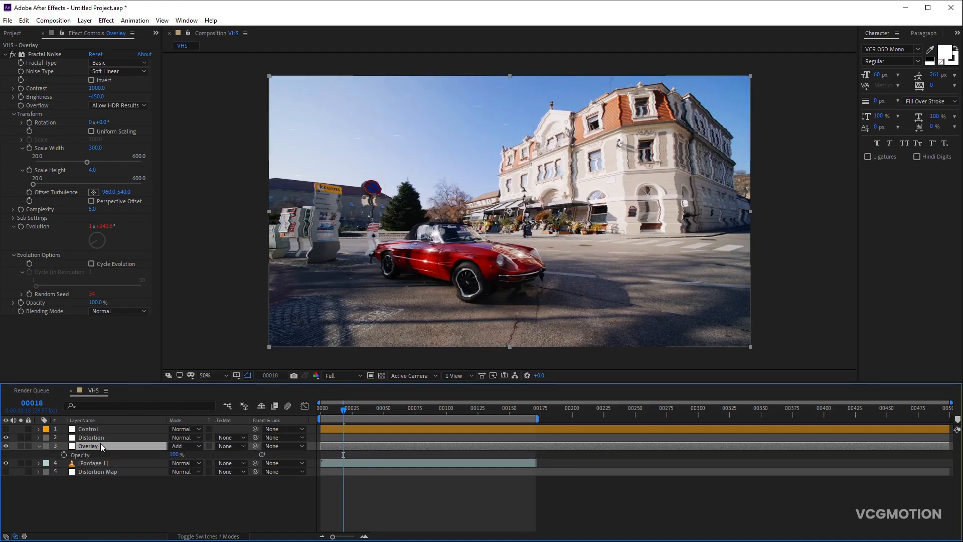
alt+click(64, 455)
click(92, 430)
drag(198, 463, 47, 79)
Set the Control layer's Overlay slider to 80, collapse the Overlay layer and preview the composition
click(93, 79)
text(80)
key(Return)
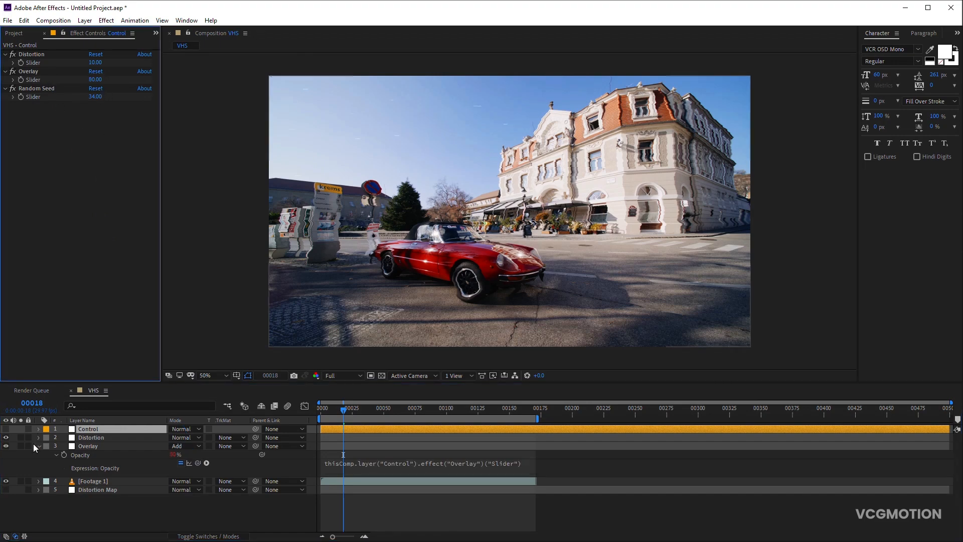
click(39, 446)
key(space)
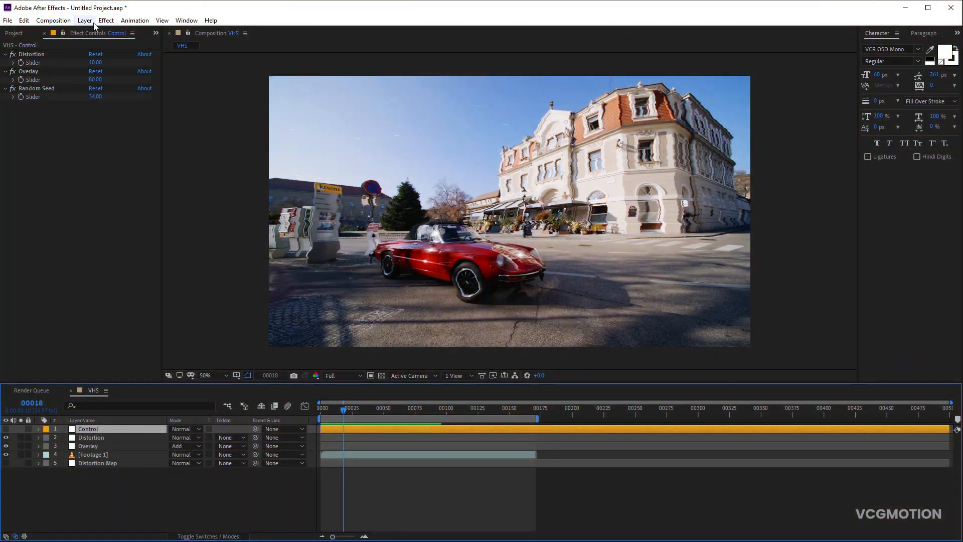
Add a Slider Control named Shake to the Control layer and place it above Random Seed
click(106, 20)
mouse_move(157, 157)
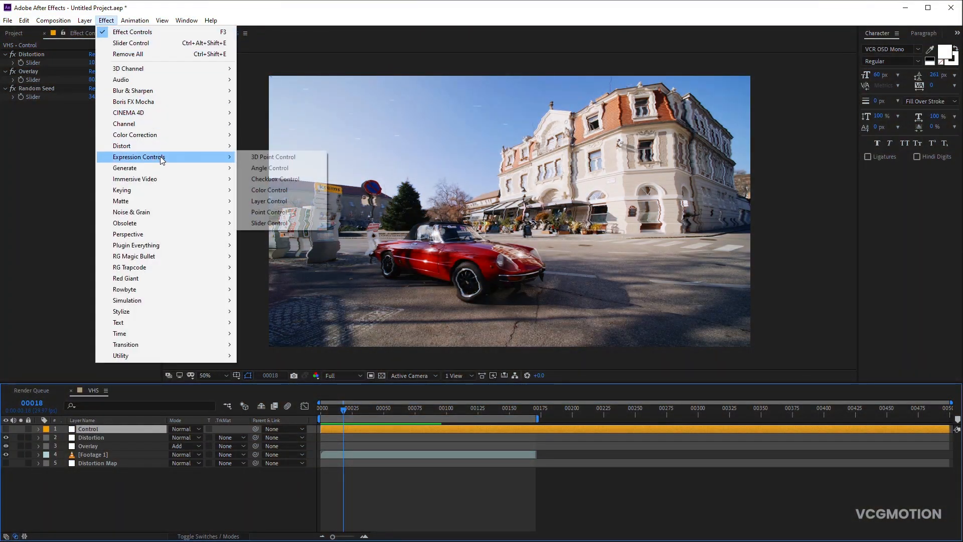
click(261, 223)
key(Return)
text(Shake)
key(Return)
drag(26, 106, 37, 86)
Duplicate the Distortion layer as Shake and delete the copy's Motion Tile and Displacement Map effects
click(91, 438)
key(ctrl+d)
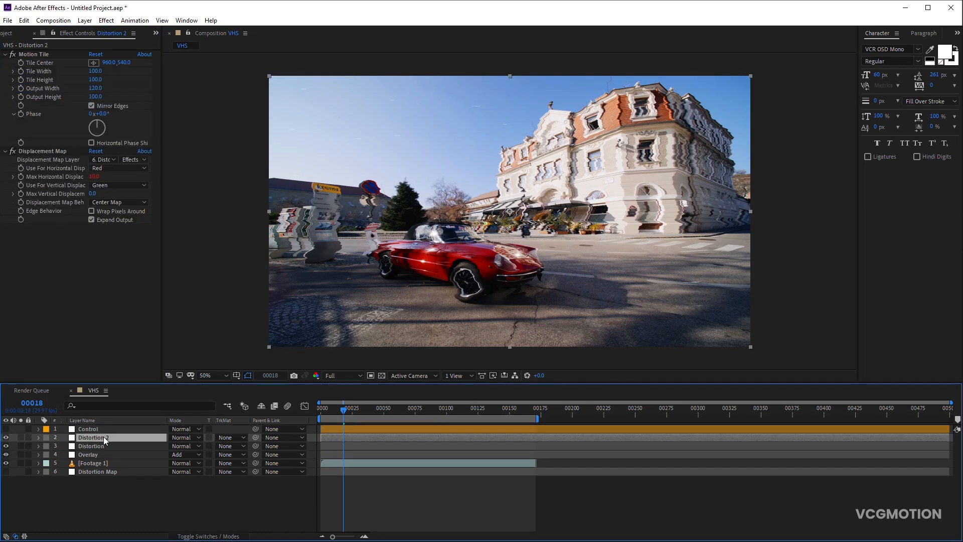
key(Return)
text(Shak)
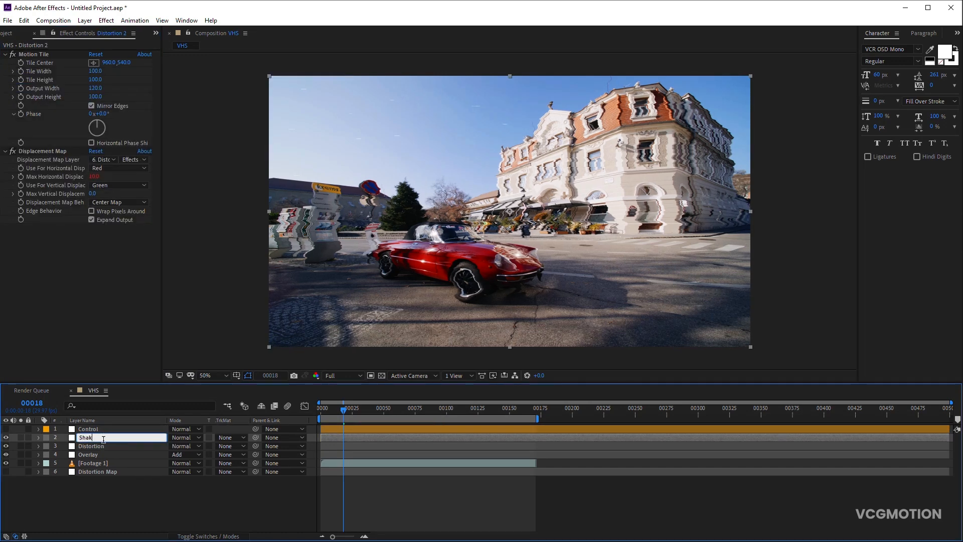
key(Return)
click(45, 55)
shift+click(59, 152)
key(Delete)
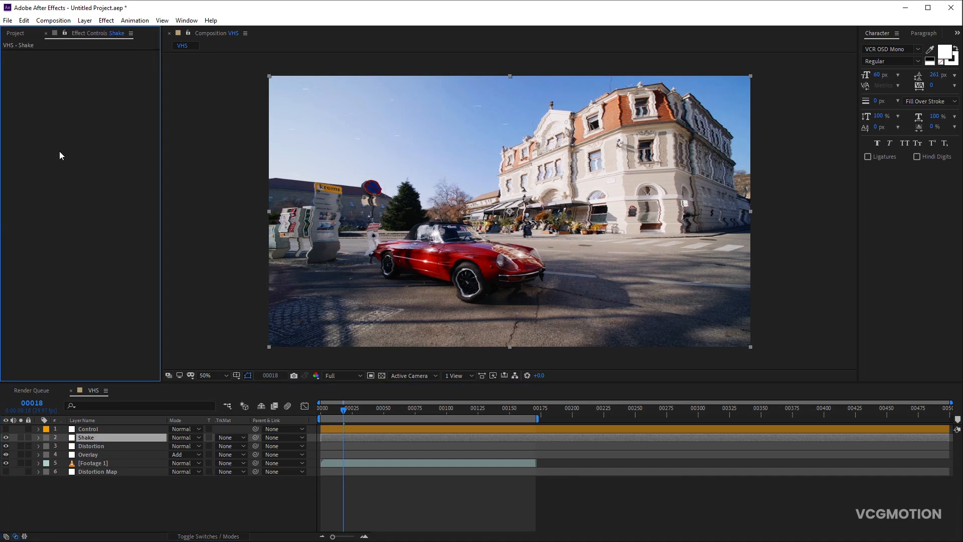
Apply the Distort Transform effect to the Shake layer
click(106, 20)
mouse_move(166, 146)
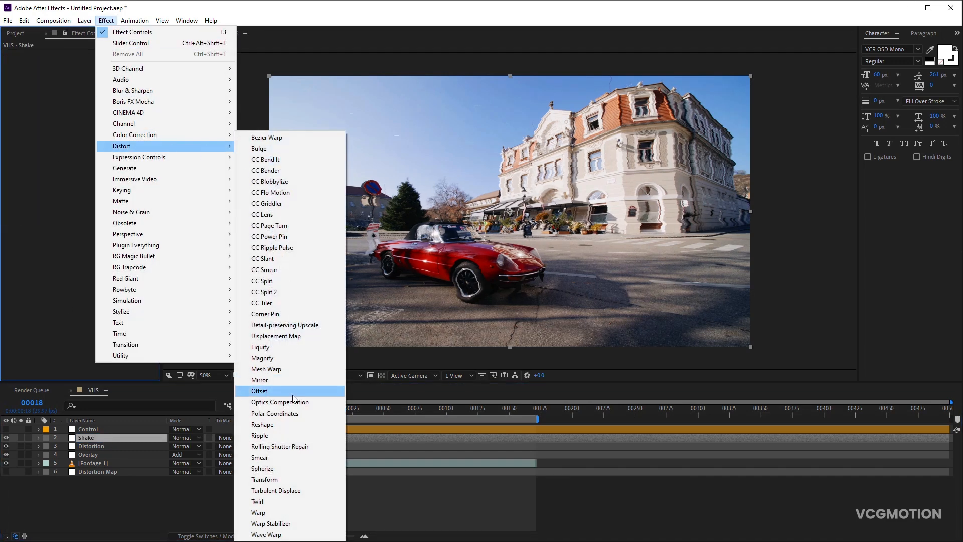
click(285, 479)
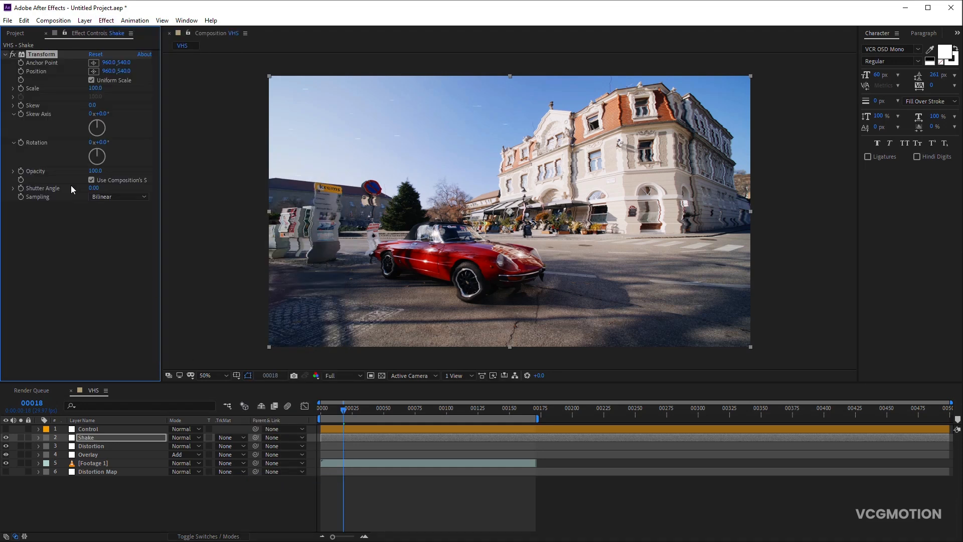
Start an expression on the Transform effect's Position with seedRandom() linked to the Control layer's Random Seed slider
alt+click(20, 71)
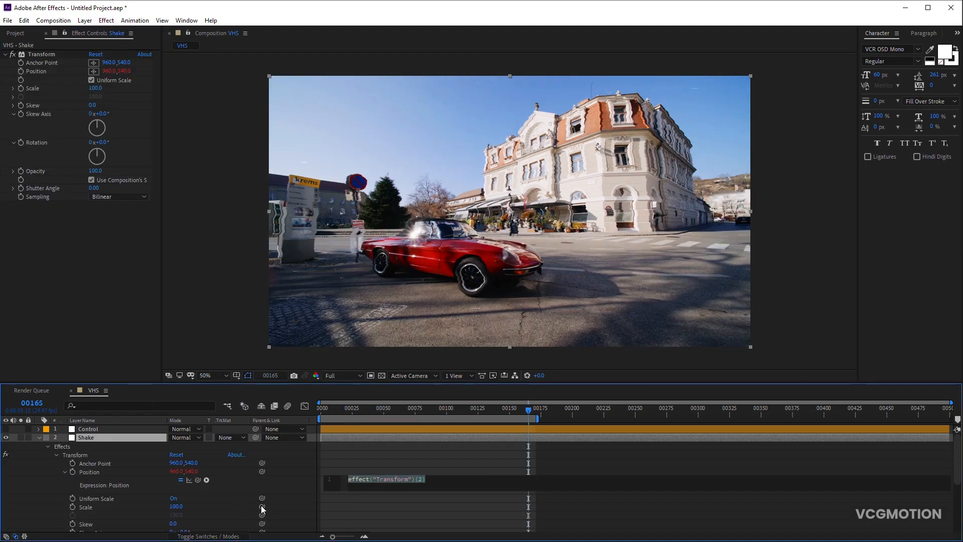
click(101, 429)
click(354, 480)
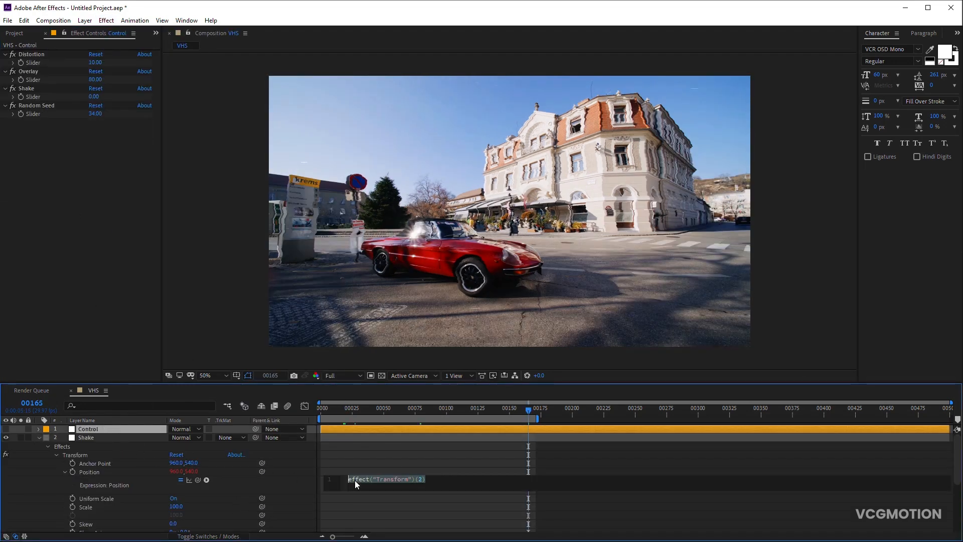
text(seedRandom)
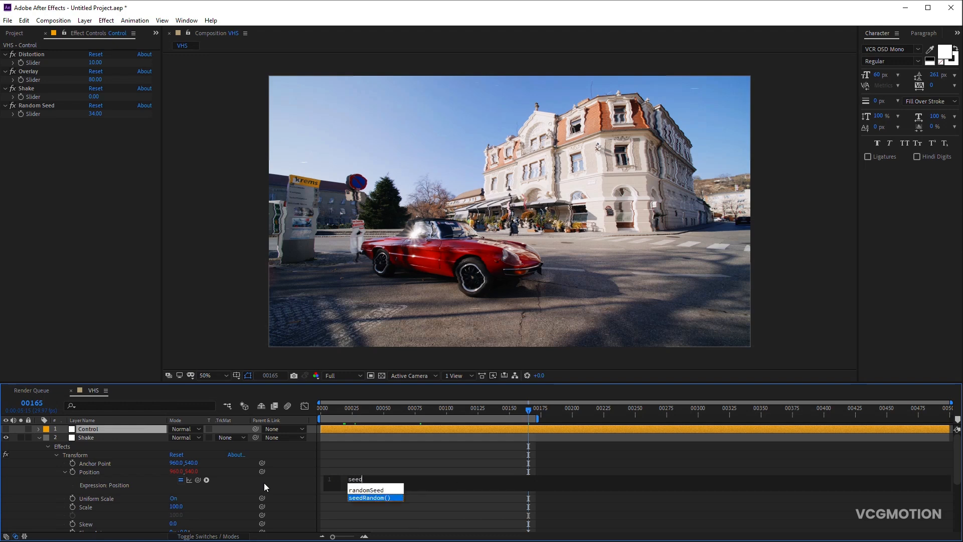
key(Return)
drag(200, 481, 46, 114)
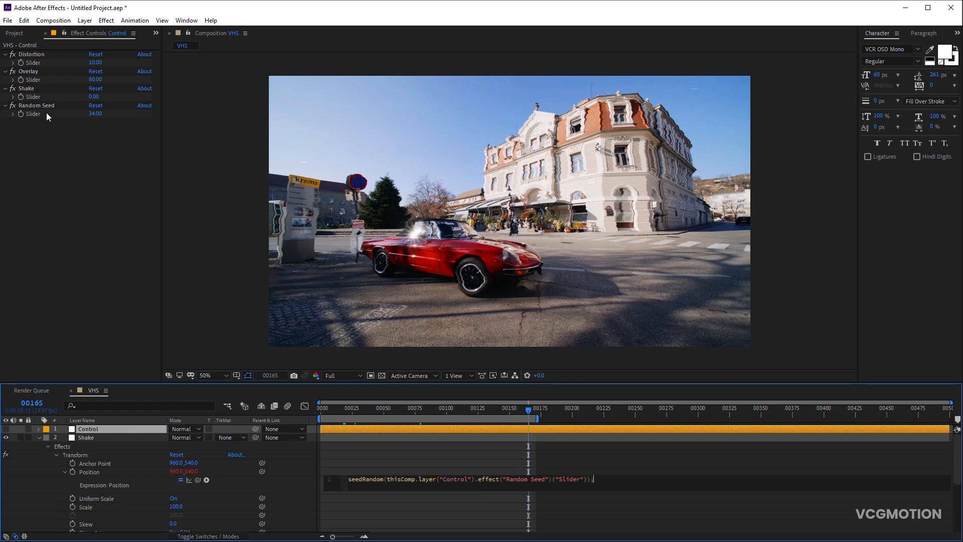
key(Return)
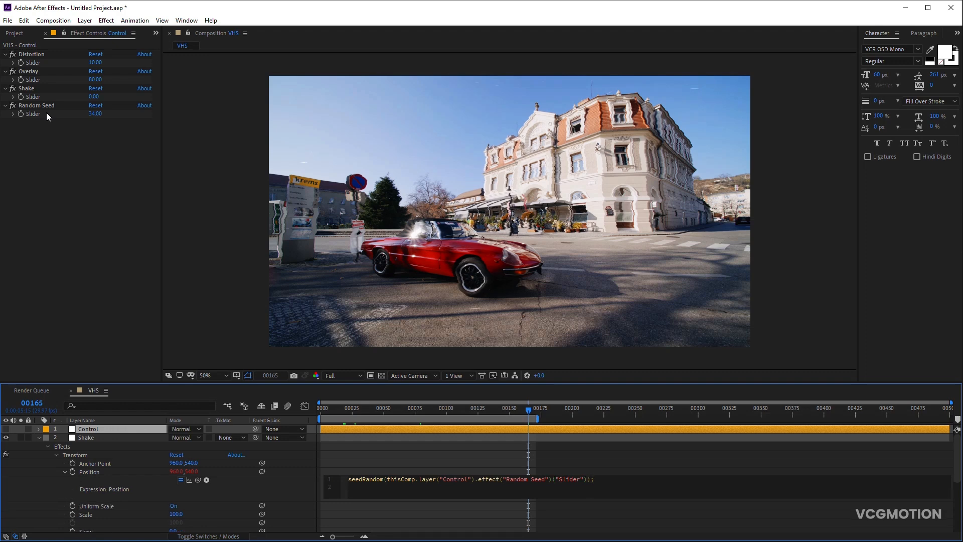
Complete the Position expression with x=value[0]; y=wiggle(5, Control's Shake slider/5)[1]; and the output [x,y]
text(x=value[0];)
key(Return)
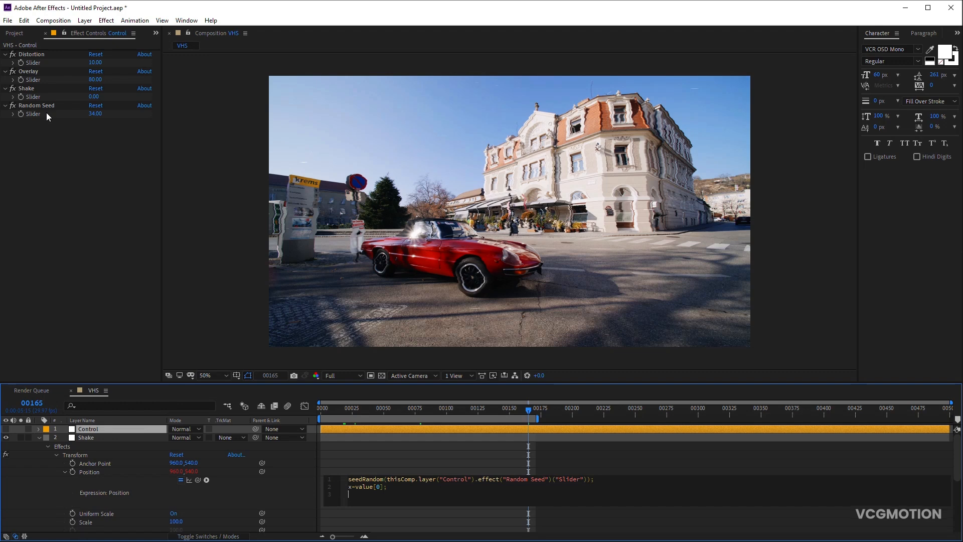
text(y=wi)
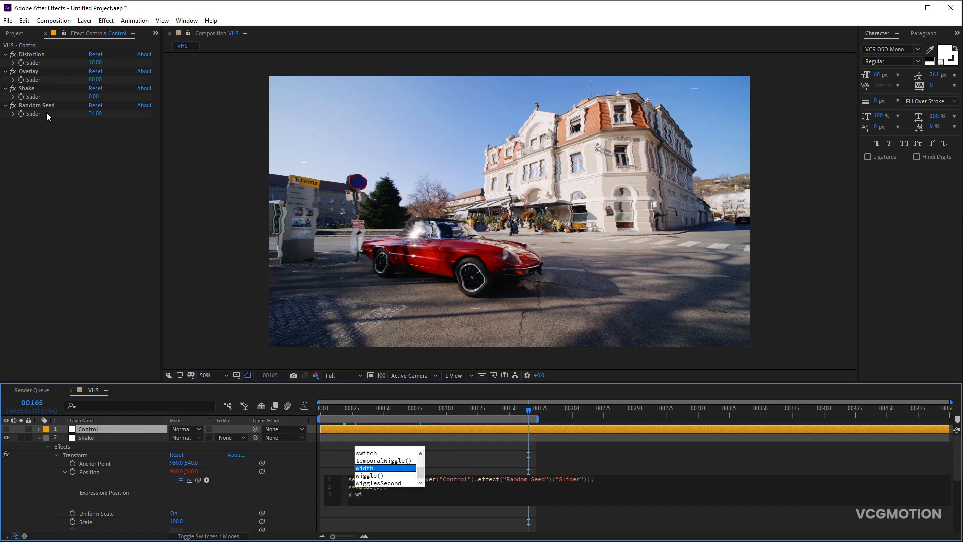
text(ggle()
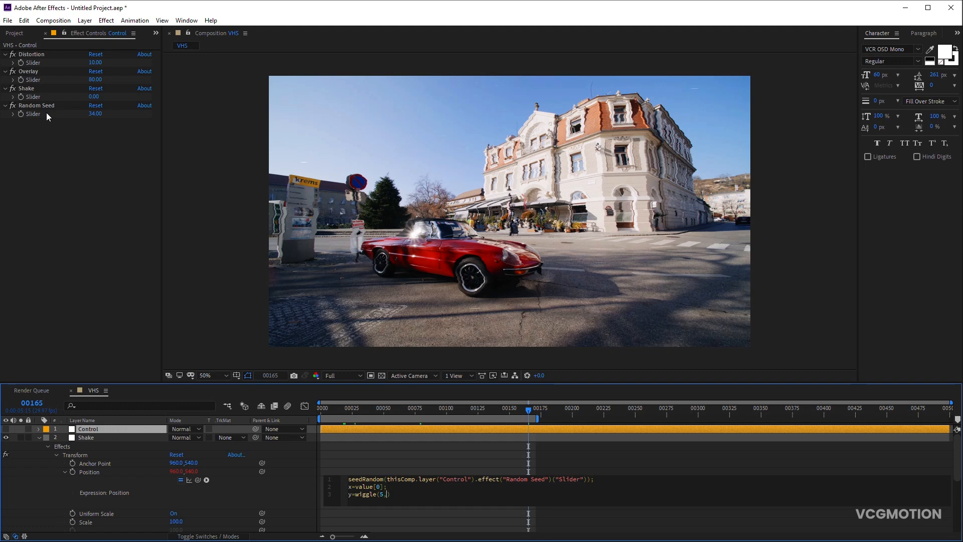
text(5,)
drag(197, 479, 33, 96)
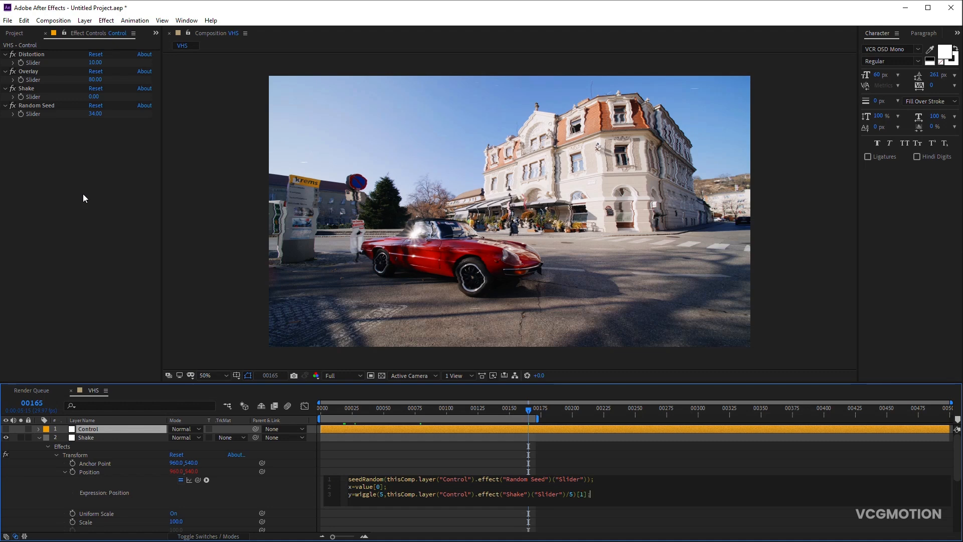
key(Return)
text([x,y)
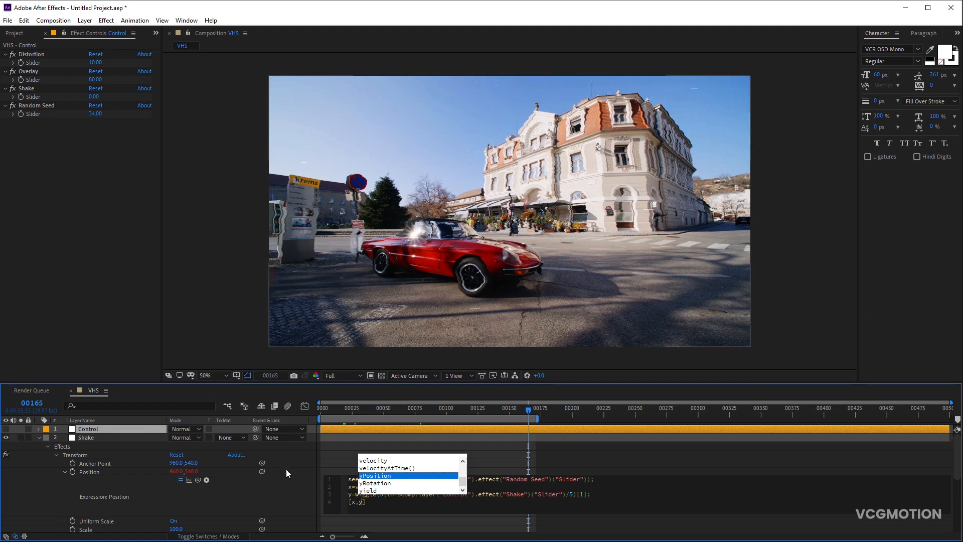
click(302, 488)
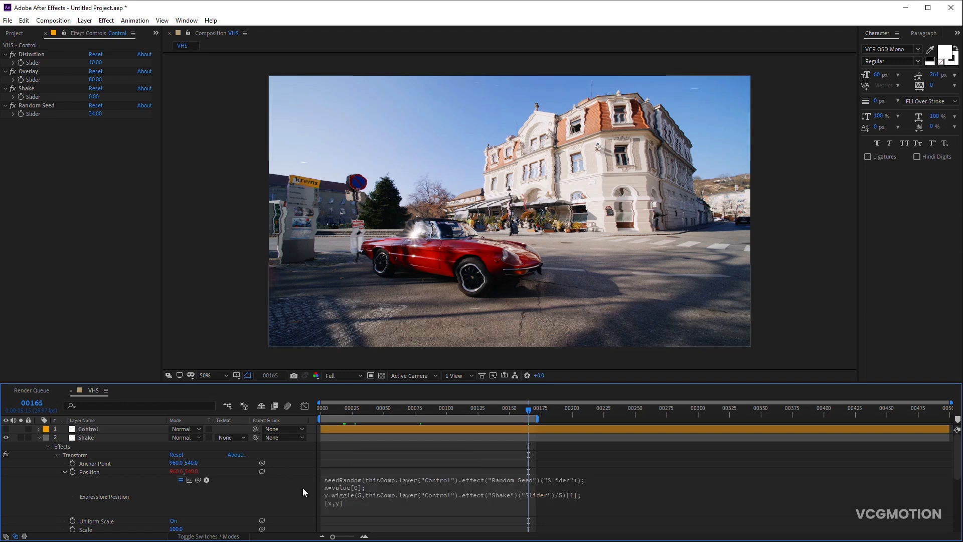
Set the Control layer's Shake slider to 100 and scrub the timeline to check the vertical shake
drag(93, 97, 142, 95)
click(101, 97)
click(103, 207)
drag(328, 413, 439, 429)
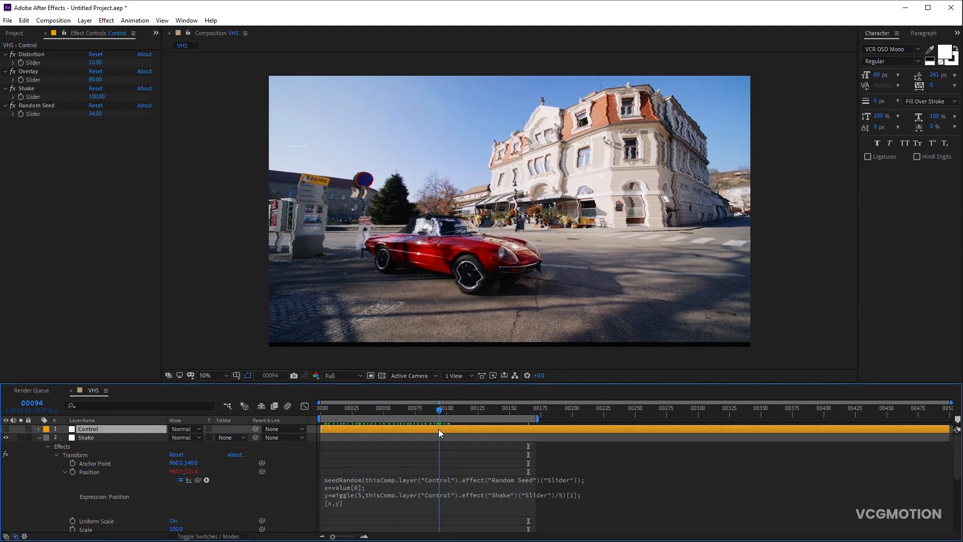
Apply Motion Tile to the Shake layer and place it above the Transform effect
click(123, 437)
click(113, 23)
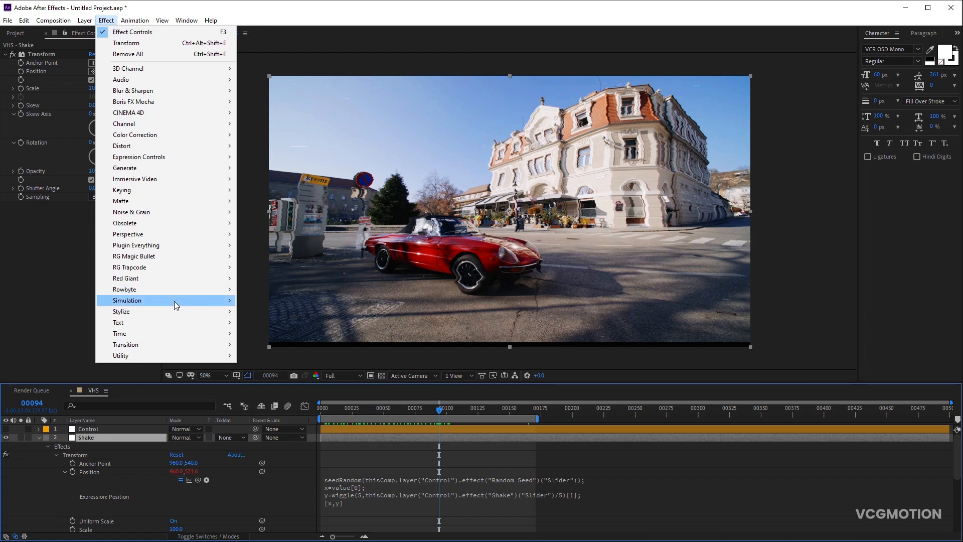
mouse_move(175, 310)
click(267, 244)
drag(35, 205, 71, 52)
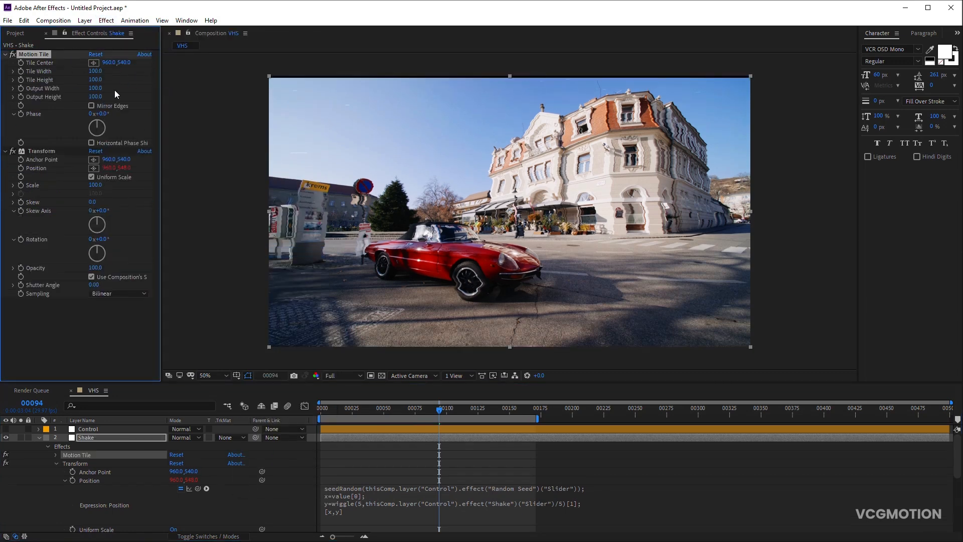
Enable Mirror Edges on the Shake layer's Motion Tile, set Output Height to 125 and check the frame edges
click(92, 107)
click(99, 95)
text(125)
click(124, 339)
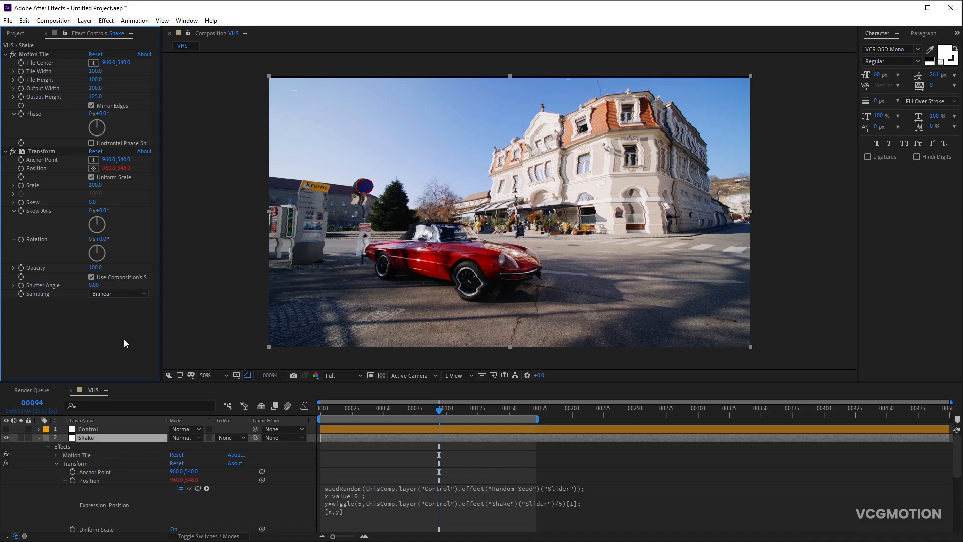
drag(332, 408, 445, 421)
click(40, 437)
Set the Control layer's Shake slider to 20 and preview the composition
click(89, 430)
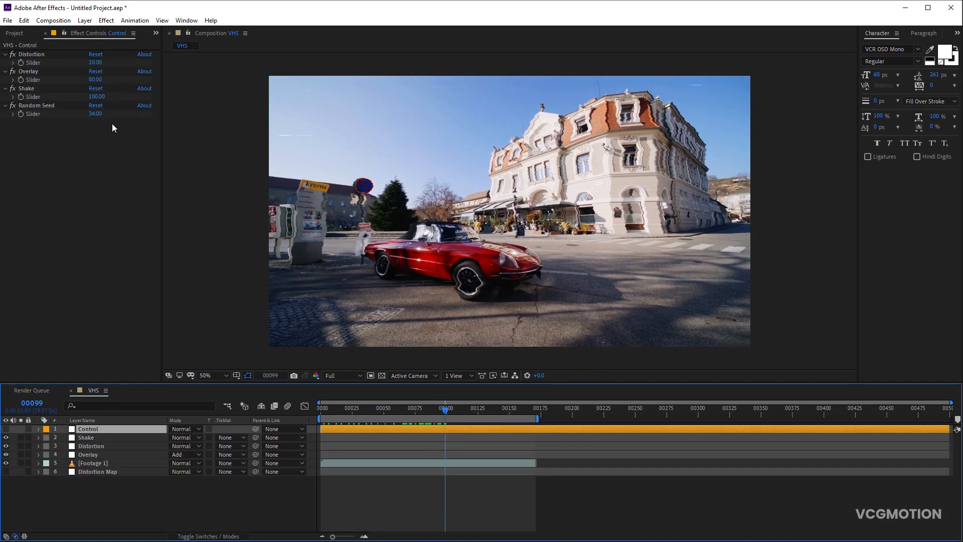
click(91, 96)
text(20)
key(Return)
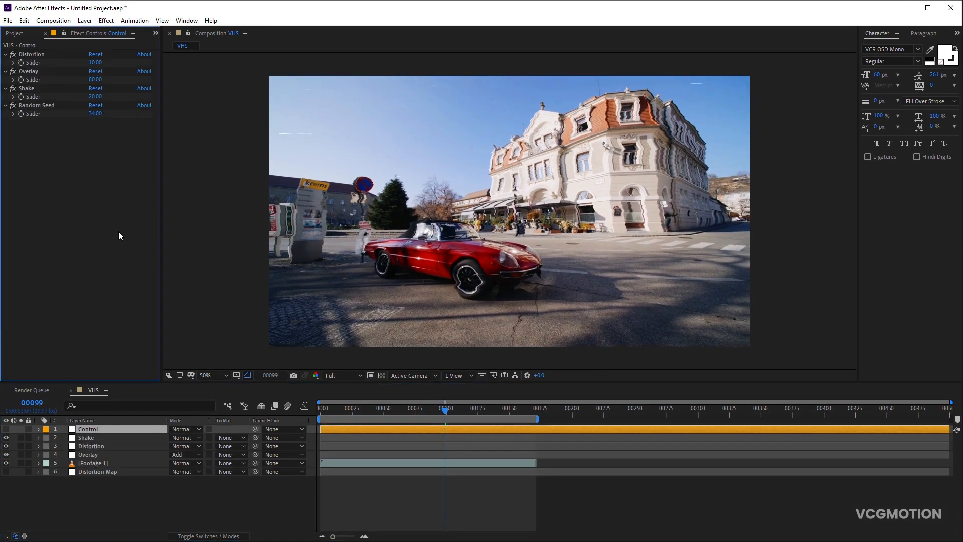
key(space)
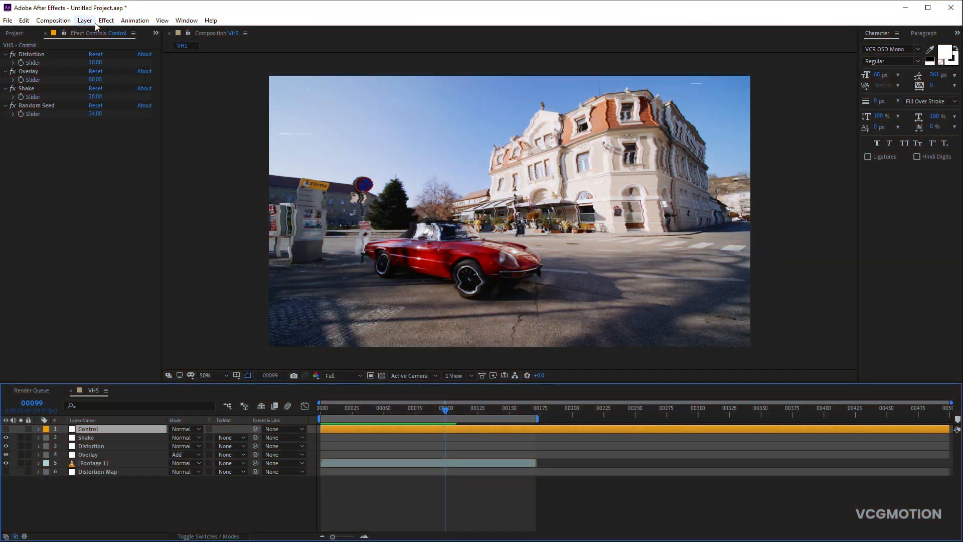
Add a Slider Control named FX to the Control layer and place it between Shake and Random Seed
click(106, 20)
mouse_move(177, 158)
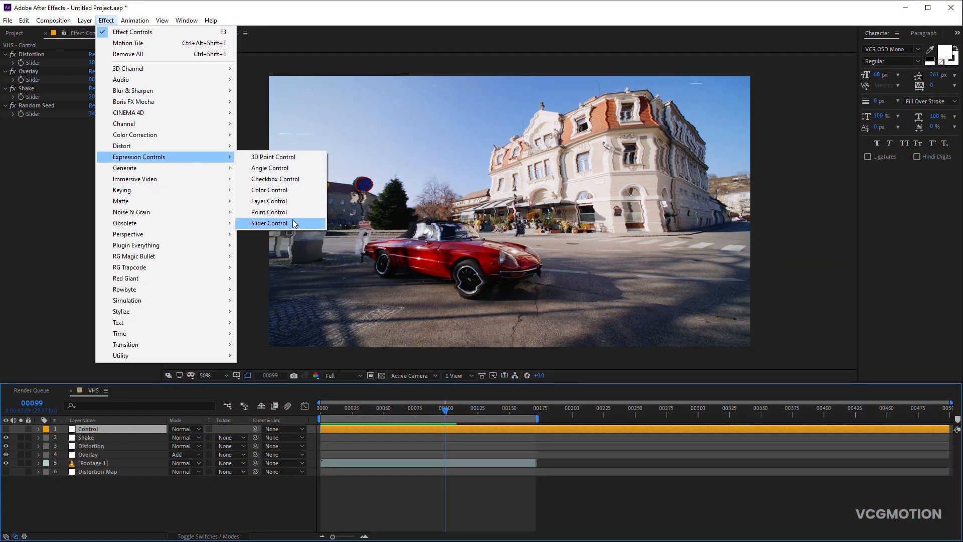
click(293, 219)
key(Return)
text(FX)
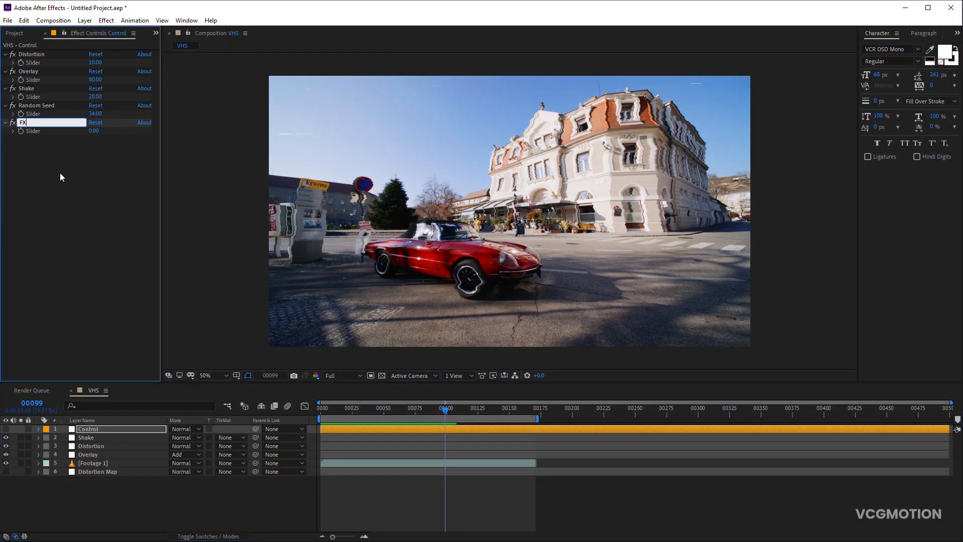
key(Return)
drag(25, 124, 41, 101)
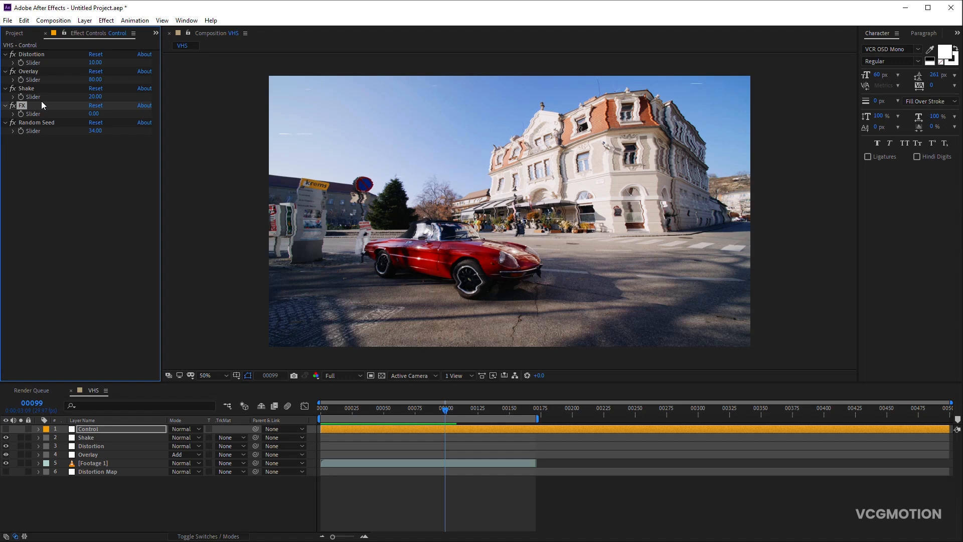
Duplicate the Shake layer as FX and delete the copy's Motion Tile and Transform effects
click(98, 438)
key(ctrl+d)
key(Return)
text(FX)
key(Return)
click(32, 55)
shift+click(40, 151)
key(Delete)
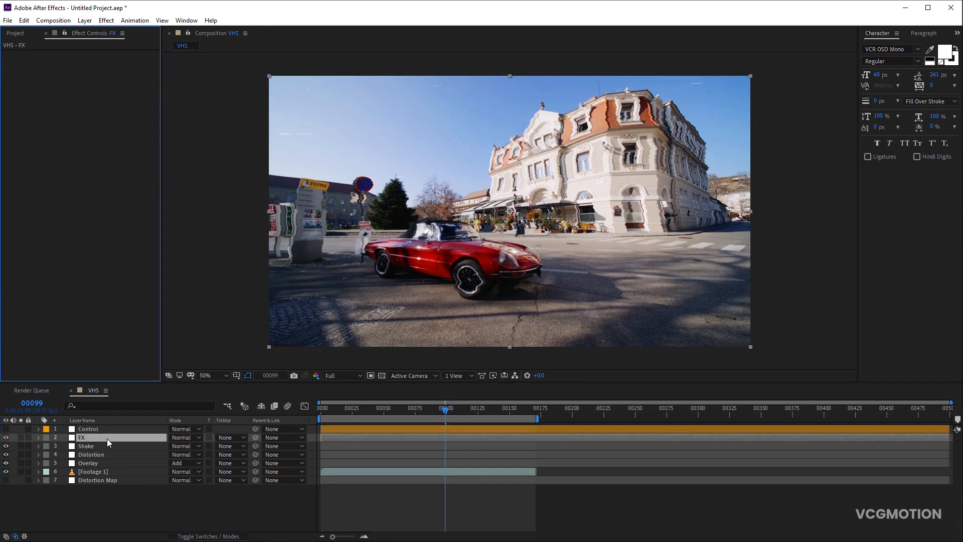
Apply Gaussian Blur to the FX layer with Blurriness 7 and Repeat Edge Pixels enabled
click(106, 20)
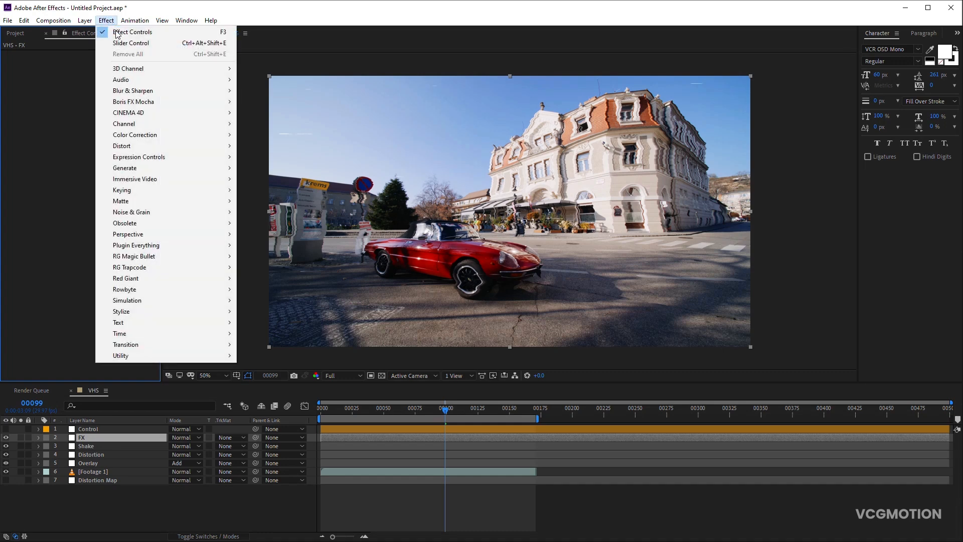
mouse_move(143, 95)
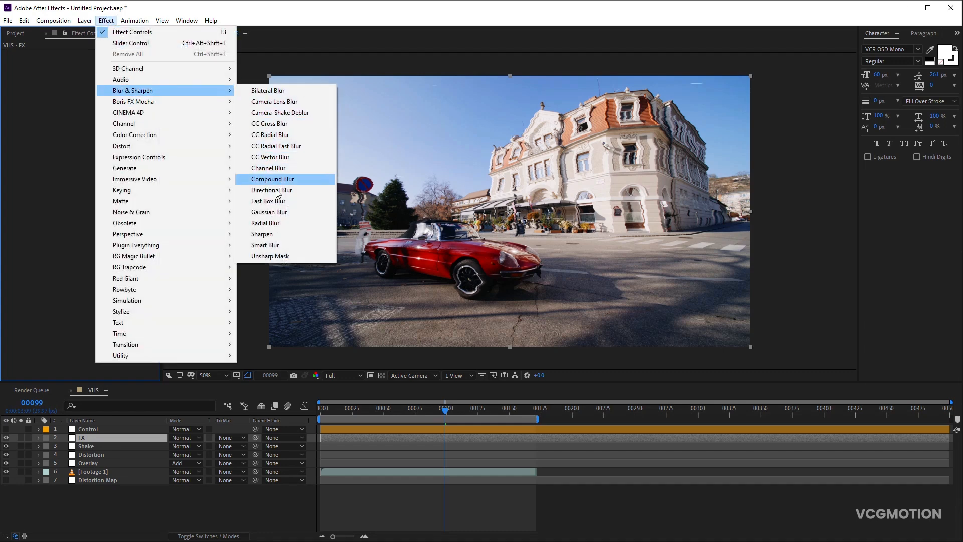
click(272, 213)
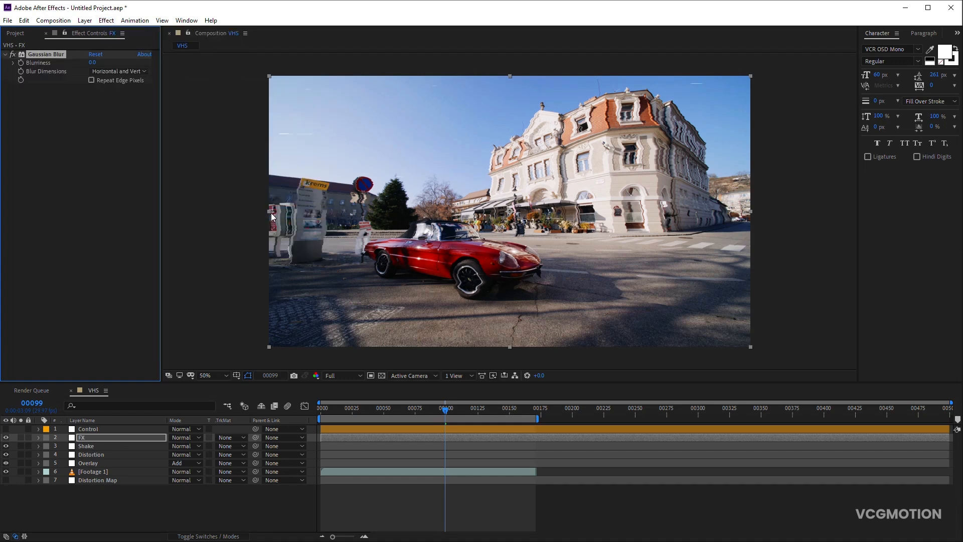
text(7)
click(94, 97)
click(92, 81)
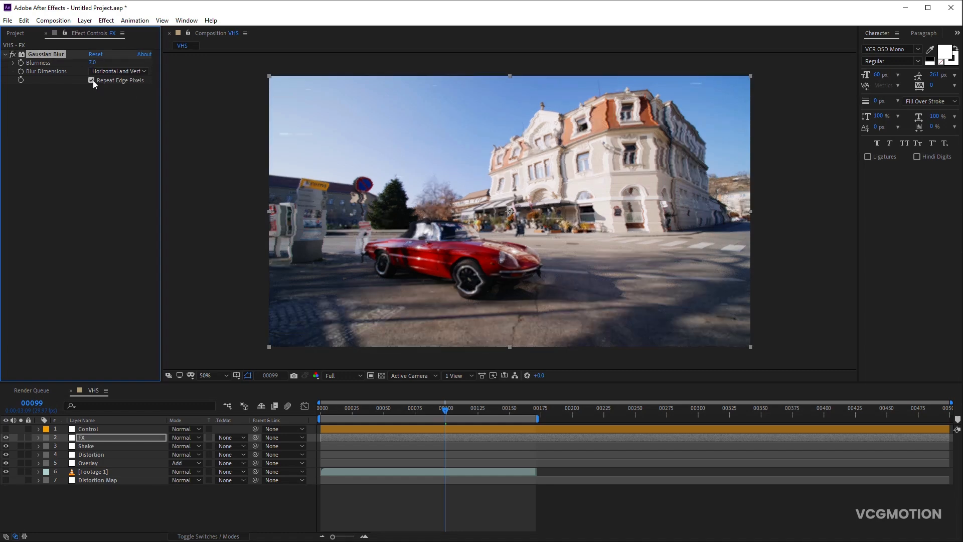
Add Motion Tile to the FX layer above Gaussian Blur with Output Width 102, Output Height 120 and Mirror Edges enabled
click(106, 20)
mouse_move(165, 311)
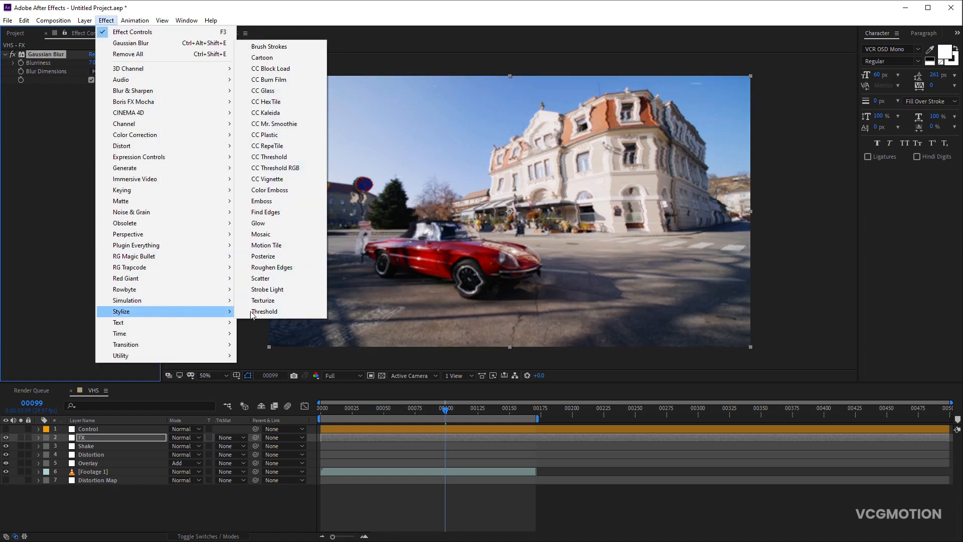
click(293, 245)
click(95, 123)
text(1)
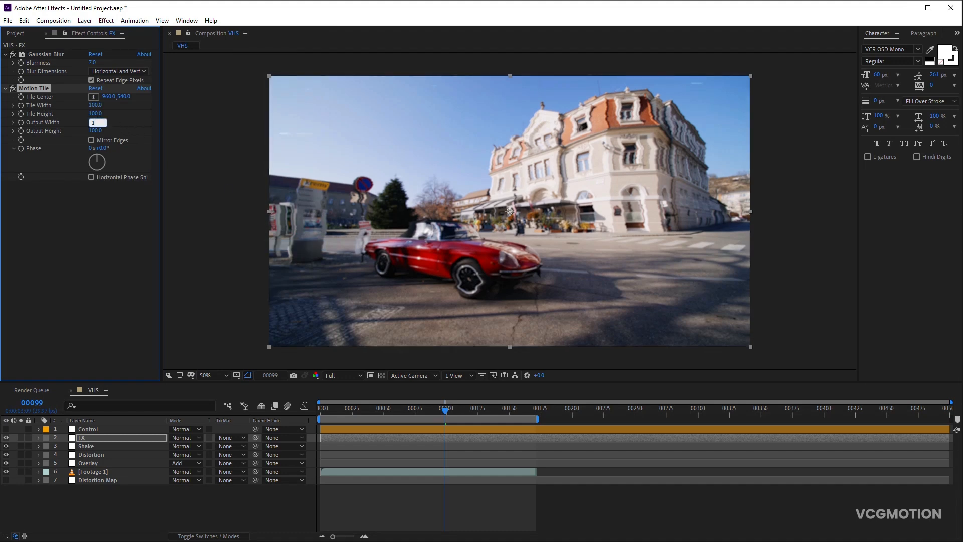
click(95, 131)
text(120)
drag(35, 89, 54, 50)
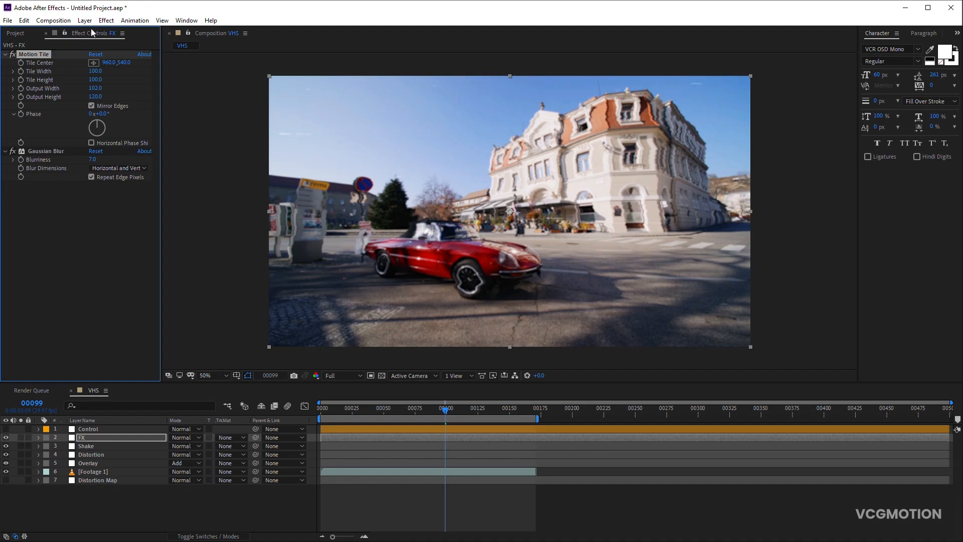
Apply Unsharp Mask to the FX layer with Amount 200 and Radius 7
click(106, 20)
mouse_move(151, 91)
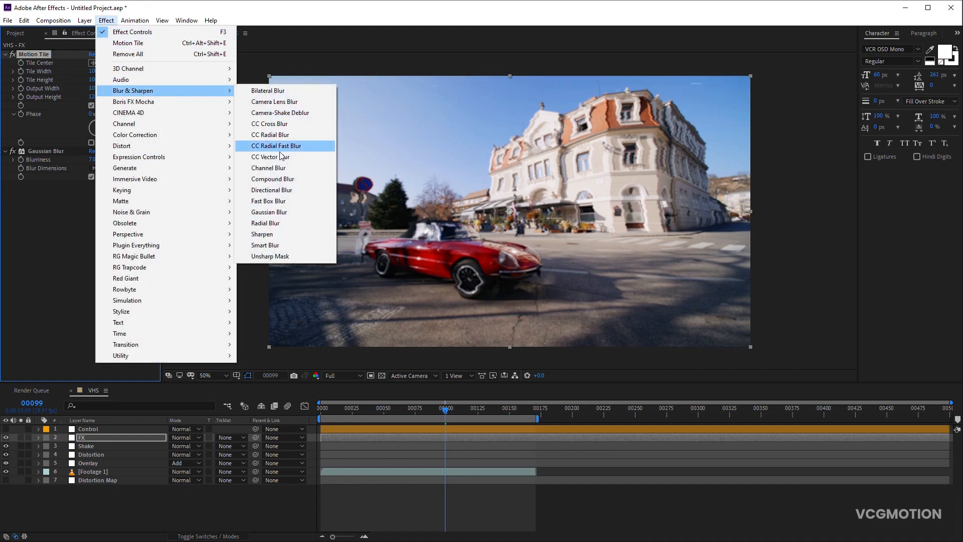
click(275, 256)
click(94, 195)
text(200)
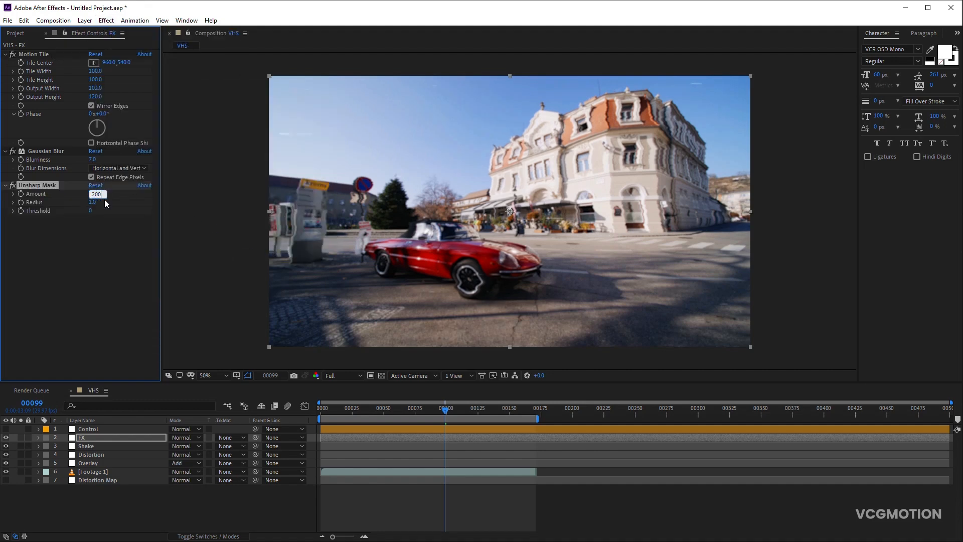
key(Return)
text(7)
key(Return)
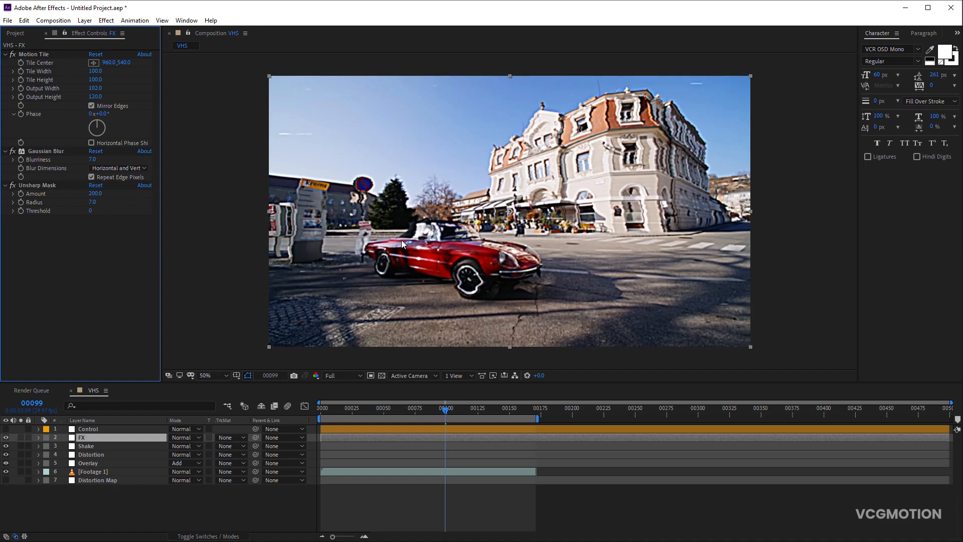
Add Curves to the FX layer, lowering the white end, raising the black end and lifting the upper midtones
click(106, 20)
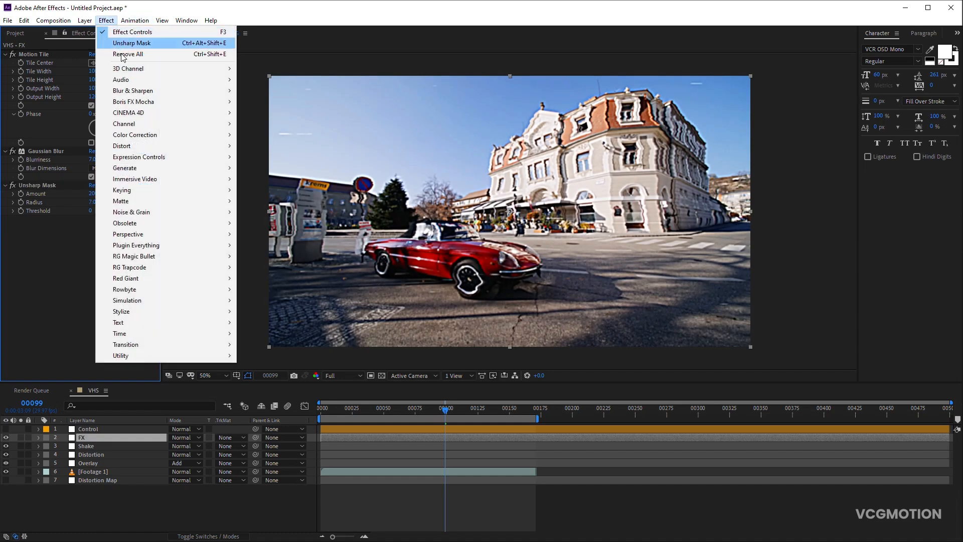
mouse_move(204, 136)
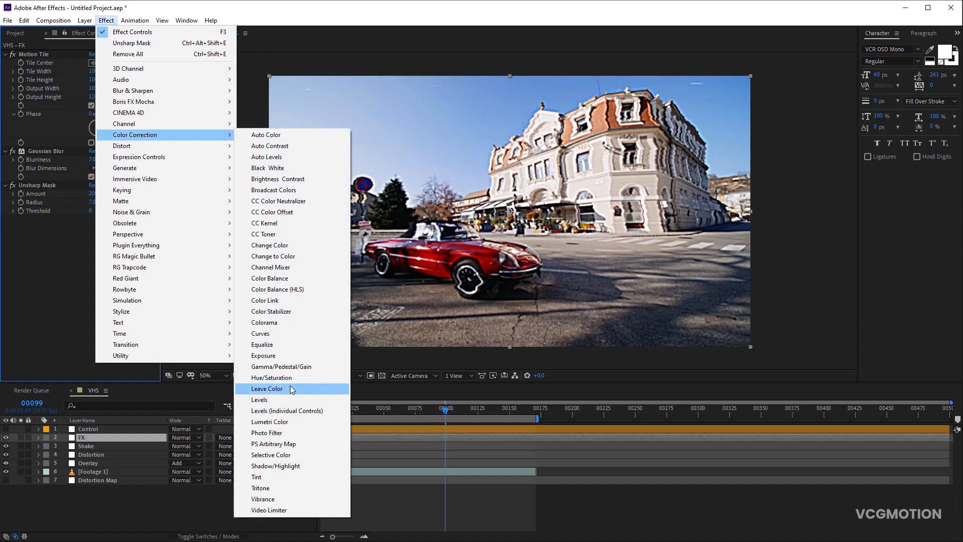
click(275, 334)
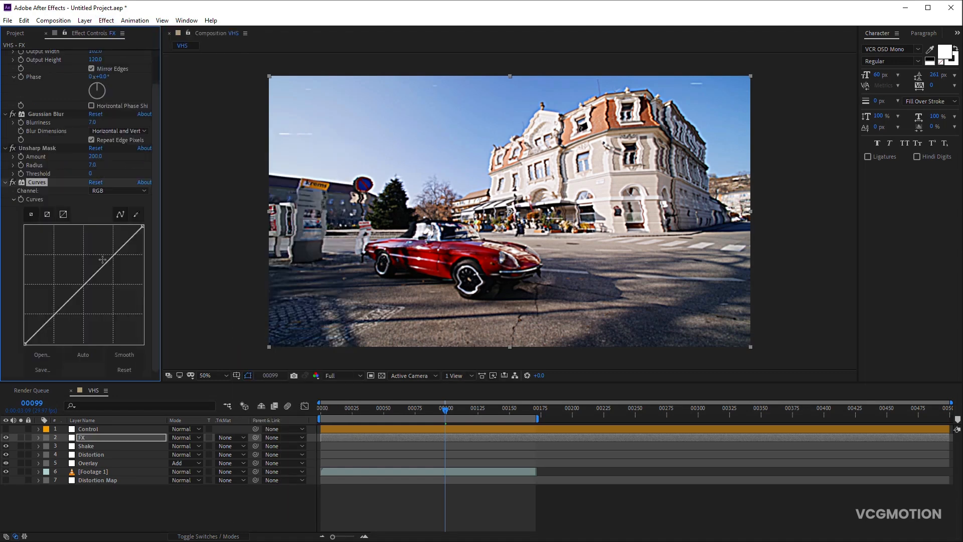
drag(142, 226, 144, 257)
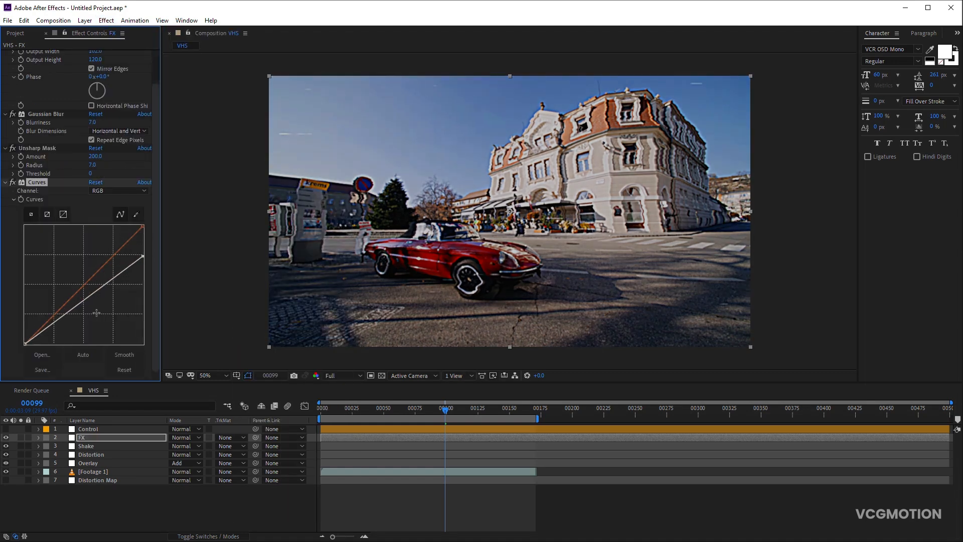
drag(26, 342, 26, 331)
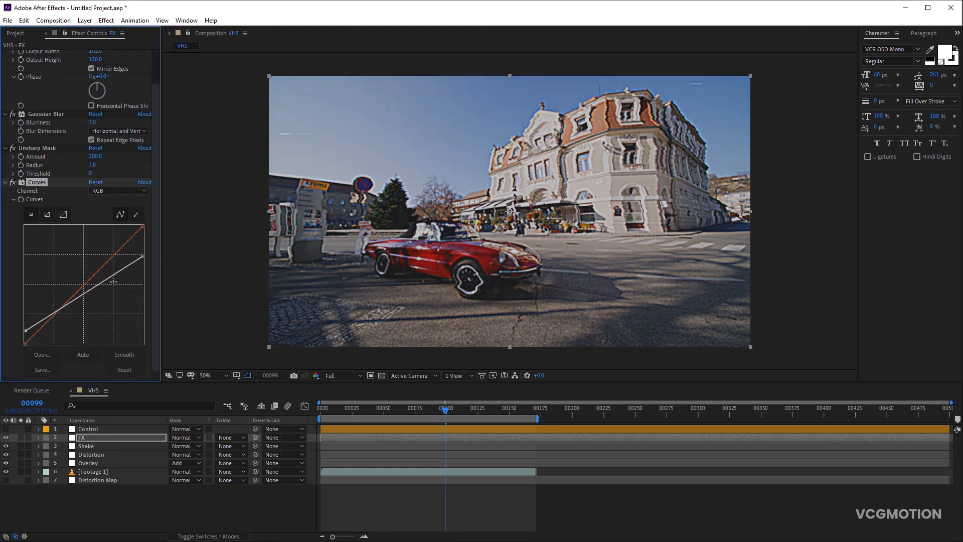
drag(103, 281, 103, 274)
Add Hue/Saturation to the FX layer and set the Reds to Saturation -38 and Lightness -15
click(106, 20)
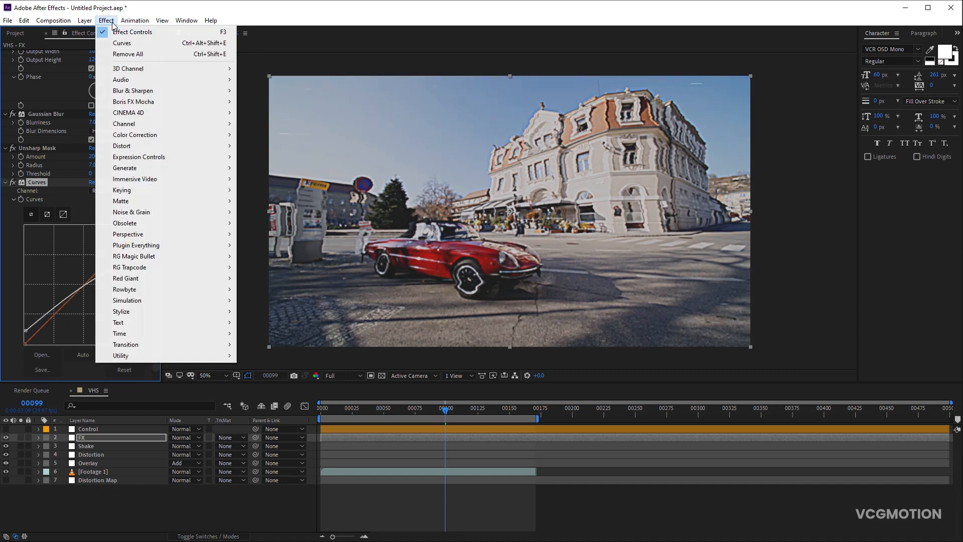
mouse_move(162, 136)
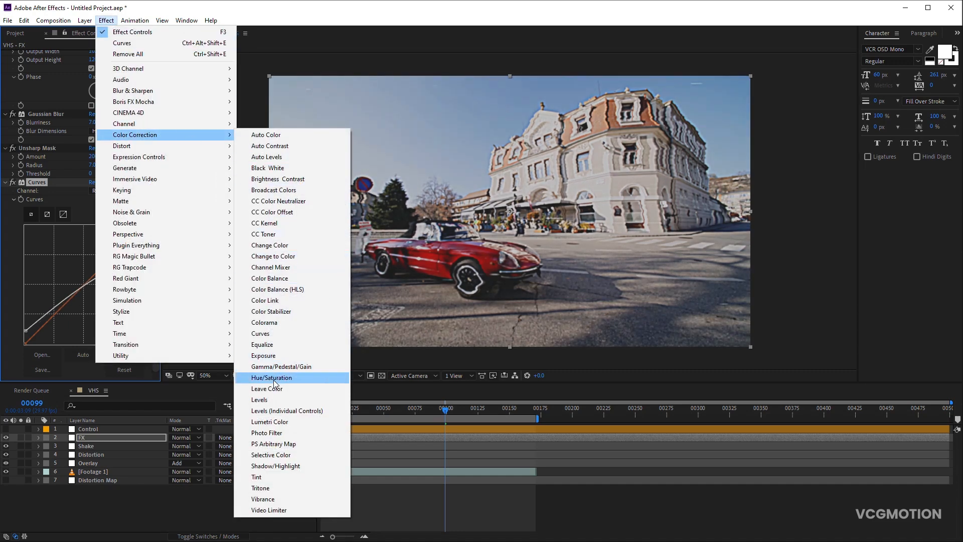
click(271, 377)
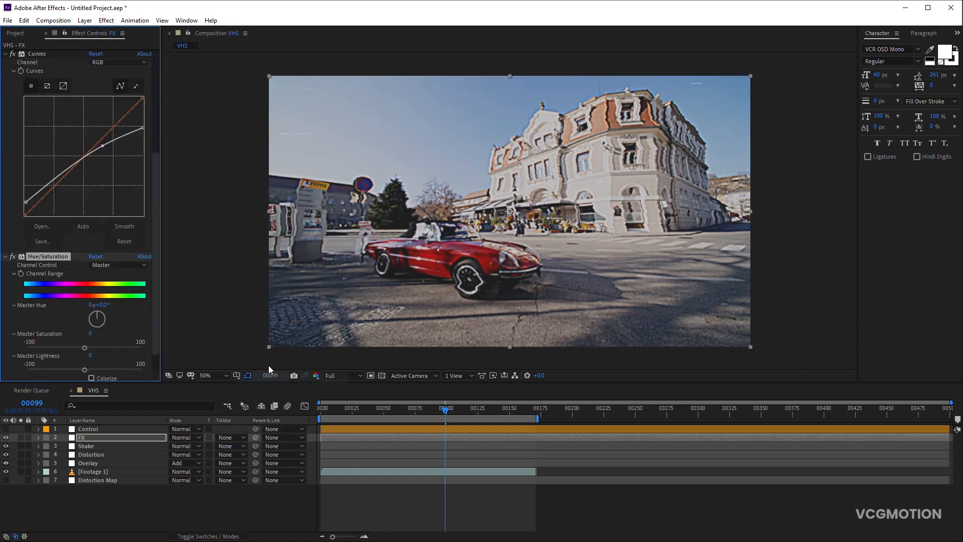
click(112, 266)
drag(91, 333, 74, 338)
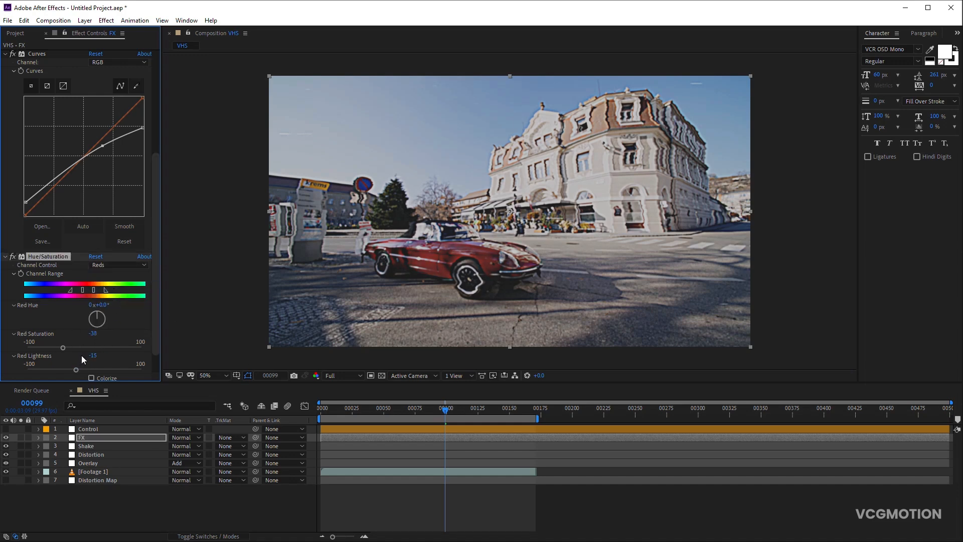
Adjust the Yellows' hue, shift the Greens' hue to about -47° and lower the Greens' lightness in Hue/Saturation
click(119, 265)
click(106, 297)
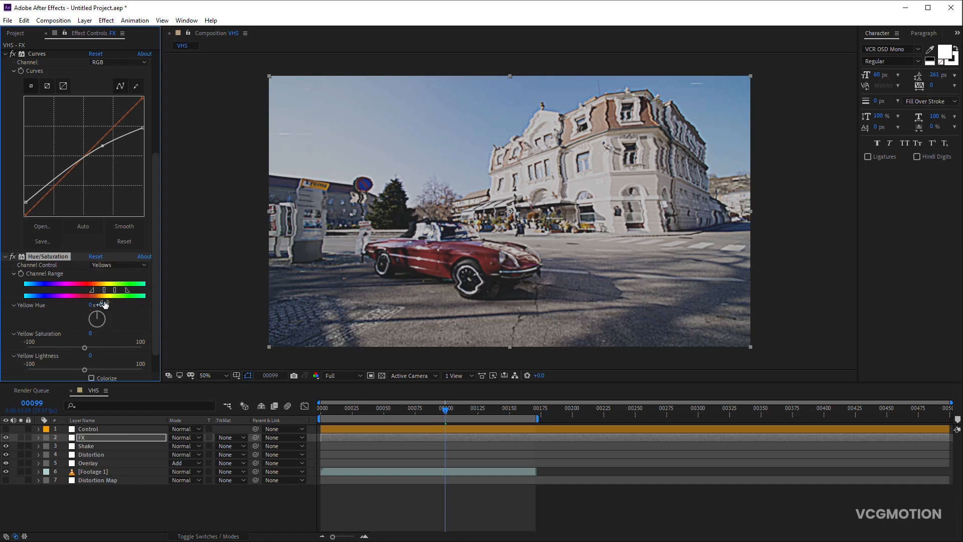
drag(98, 305, 95, 314)
click(118, 265)
click(106, 305)
drag(100, 305, 82, 306)
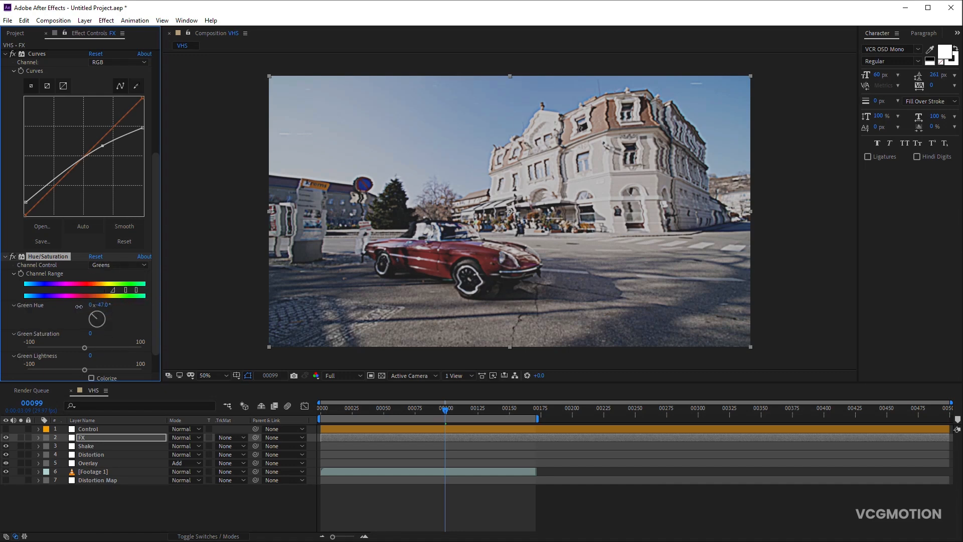
drag(90, 355, 80, 356)
Adjust the Cyans and Blues channels in the FX layer's Hue/Saturation effect
click(118, 265)
click(105, 320)
drag(99, 306, 110, 355)
click(120, 265)
click(123, 329)
drag(92, 304, 99, 356)
Set the Magentas in Hue/Saturation to Hue -33° and Lightness 21
click(121, 265)
click(119, 341)
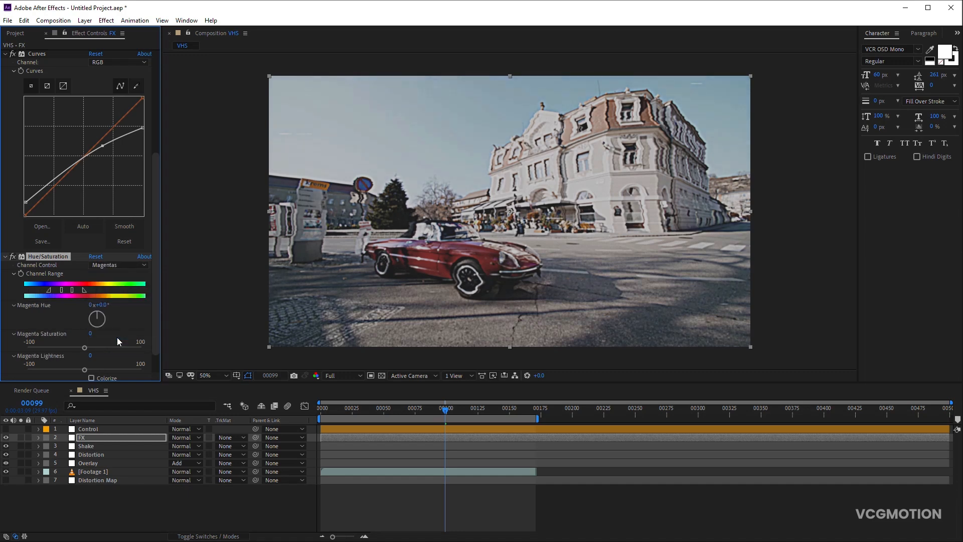
drag(80, 304, 82, 305)
drag(90, 357, 106, 367)
Link the FX layer's Opacity by expression to the FX slider on the Control layer
click(113, 441)
key(t)
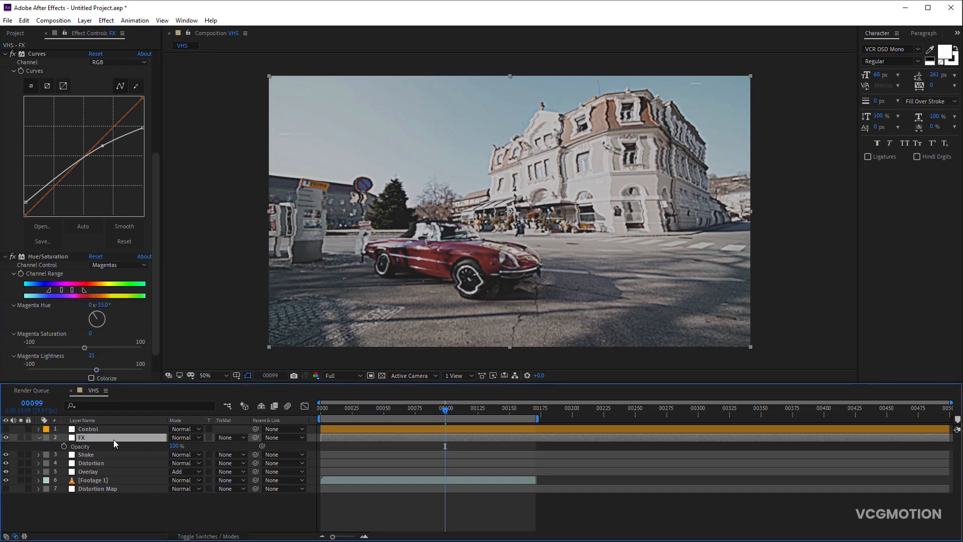
alt+click(64, 446)
click(120, 430)
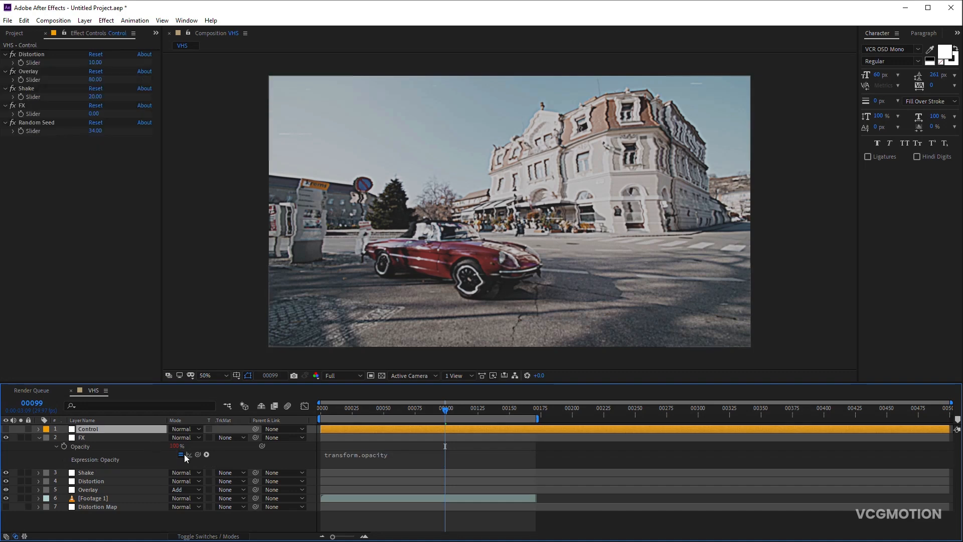
drag(198, 454, 62, 114)
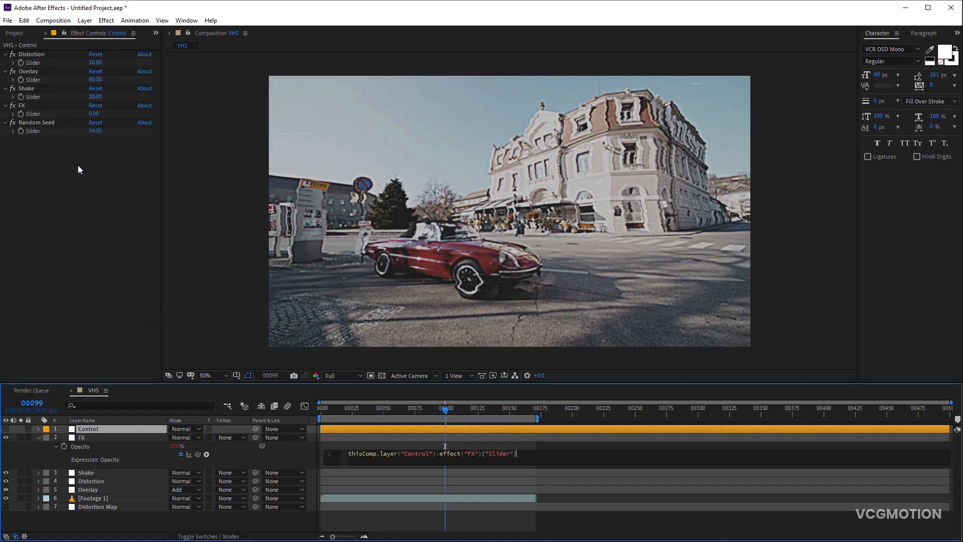
click(78, 169)
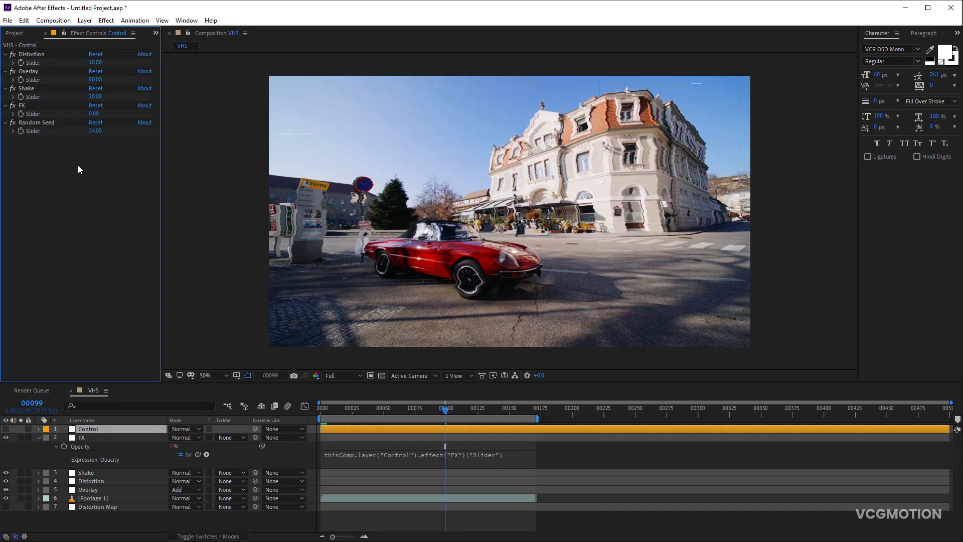
Set the Control layer's FX slider to 100
click(92, 113)
text(100)
key(Return)
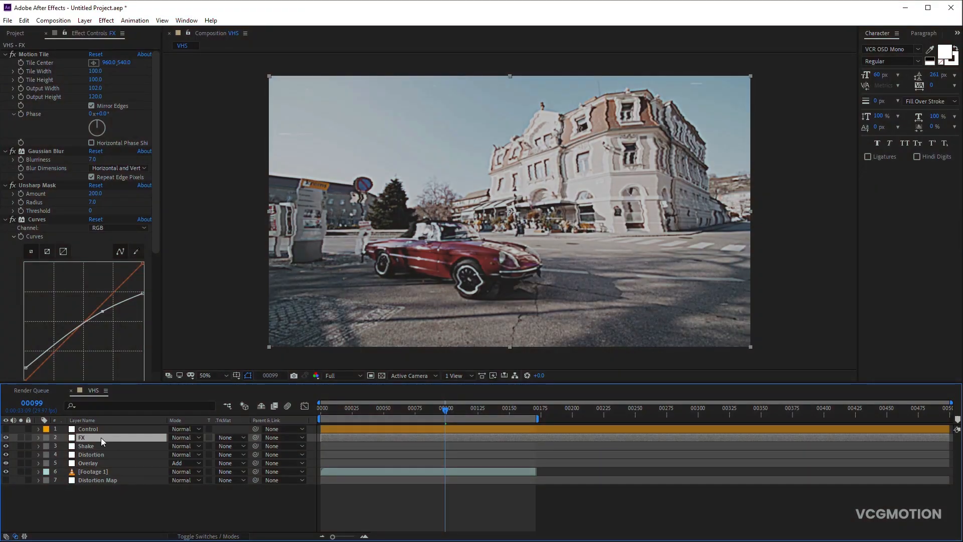
Duplicate the FX layer as Aberrations and delete all effects from the copy
click(101, 438)
key(Return)
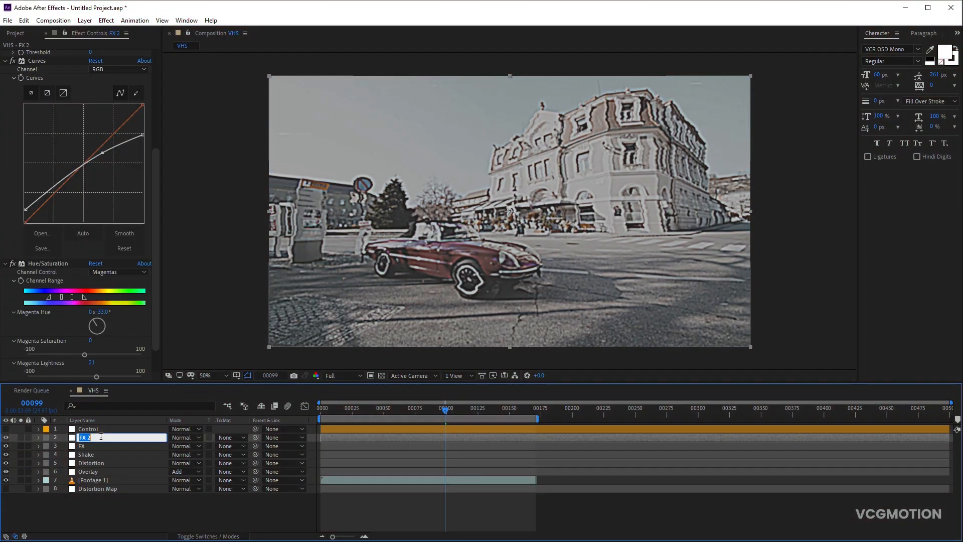
text(Aberrations)
key(Return)
click(58, 261)
key(ctrl+a)
key(Delete)
Add a Slider Control named Aberrations to the Control layer and place it between FX and Random Seed
click(97, 432)
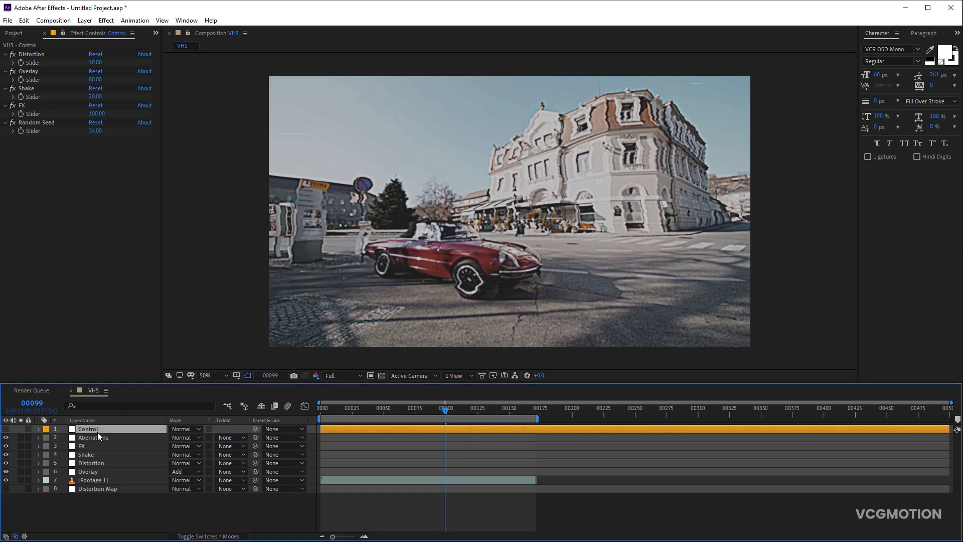
click(106, 20)
mouse_move(145, 157)
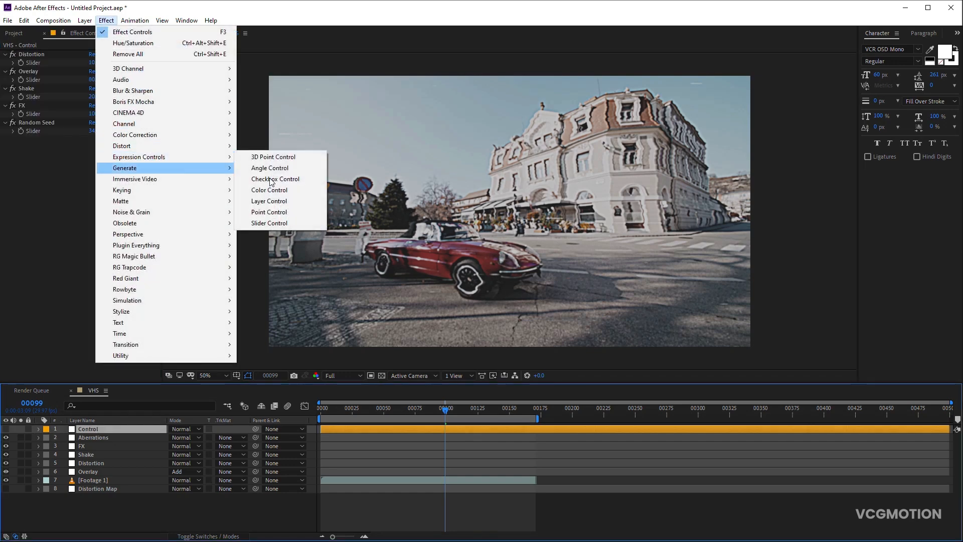
click(283, 222)
key(Return)
text(Aberrations)
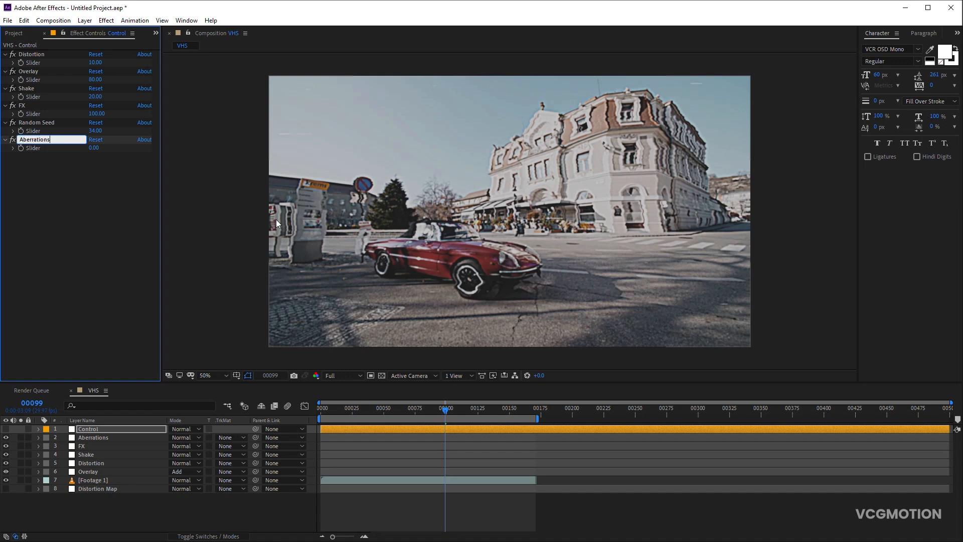
key(Return)
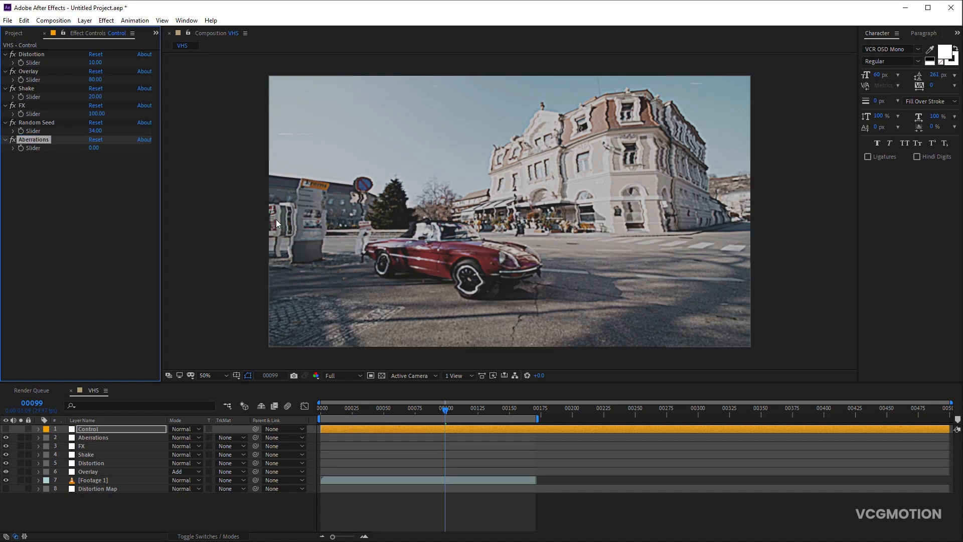
drag(46, 140, 50, 120)
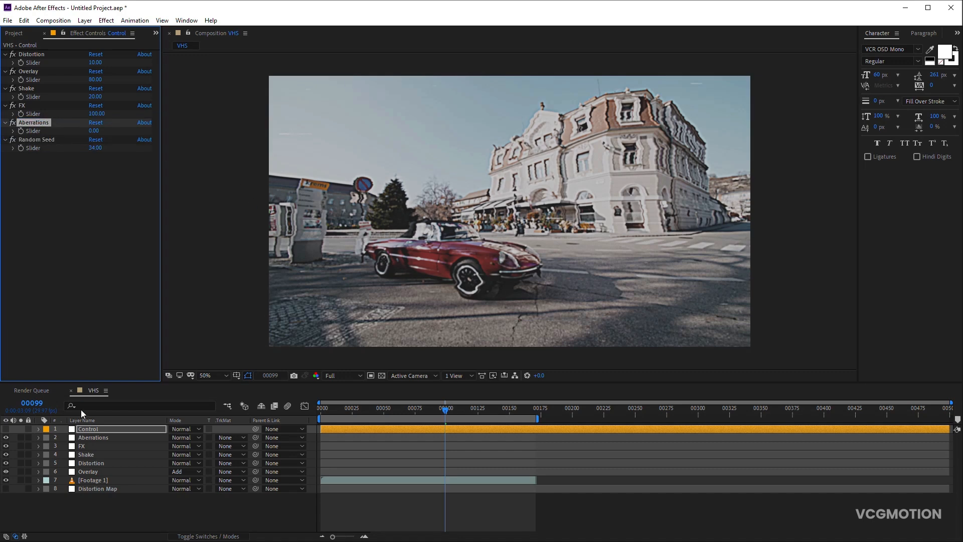
Apply Tint to the Aberrations layer and map black to a saturated red with hue 347°
click(98, 438)
click(106, 20)
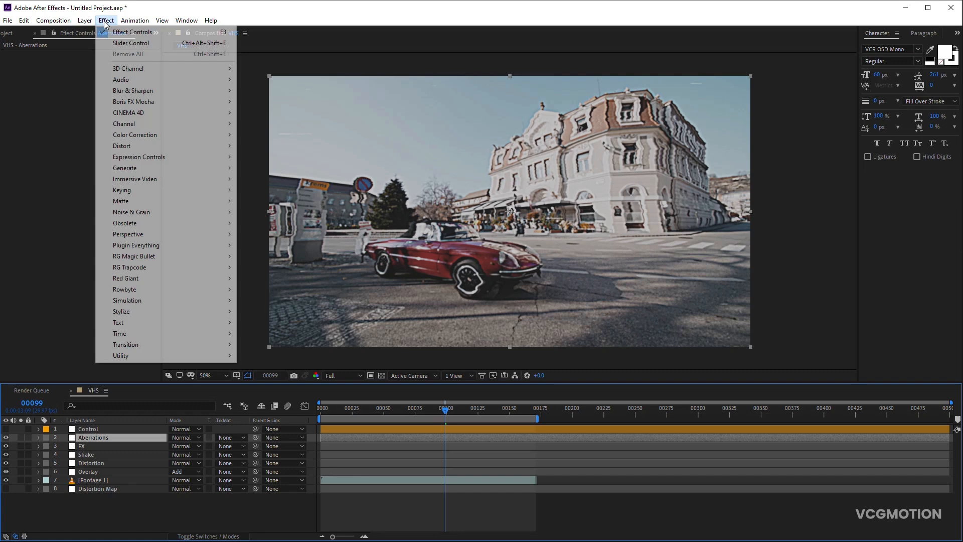
mouse_move(151, 136)
click(266, 476)
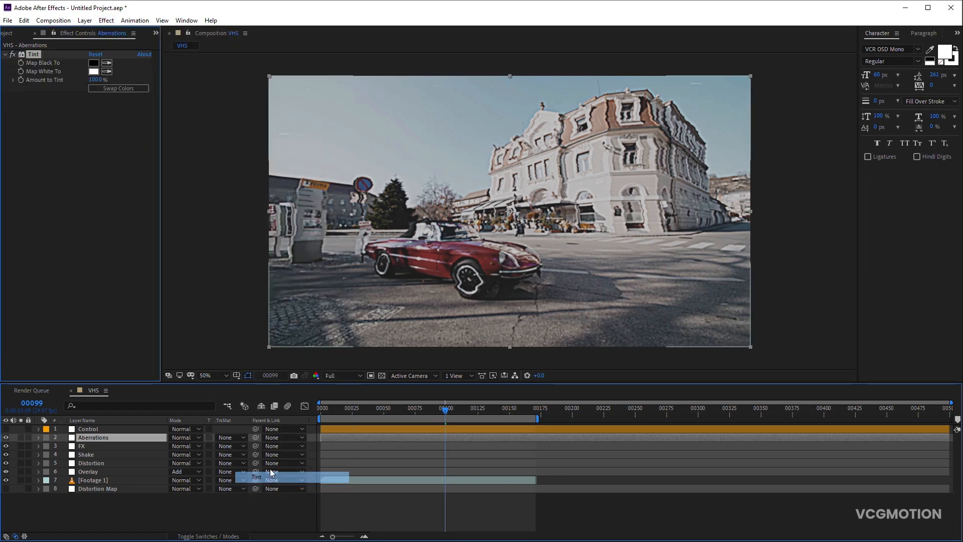
click(94, 64)
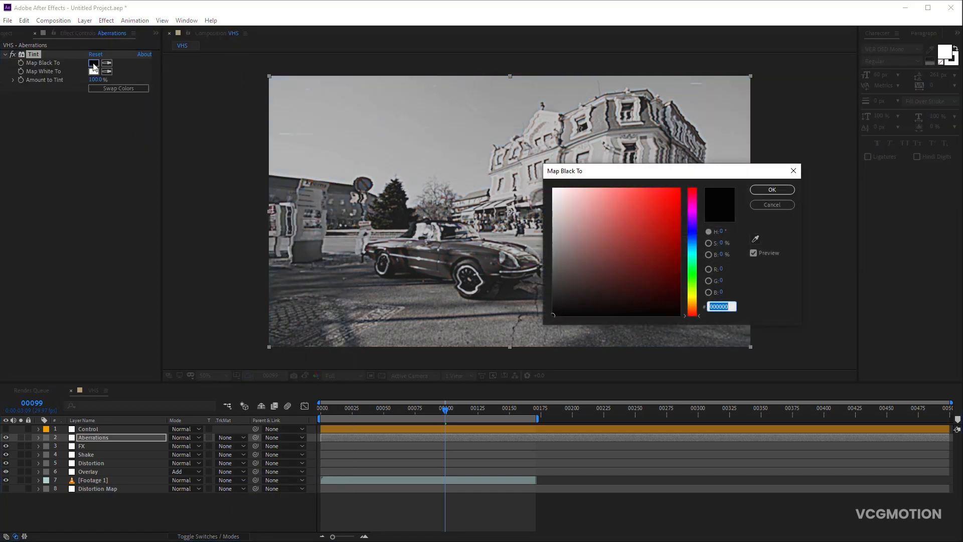
click(695, 192)
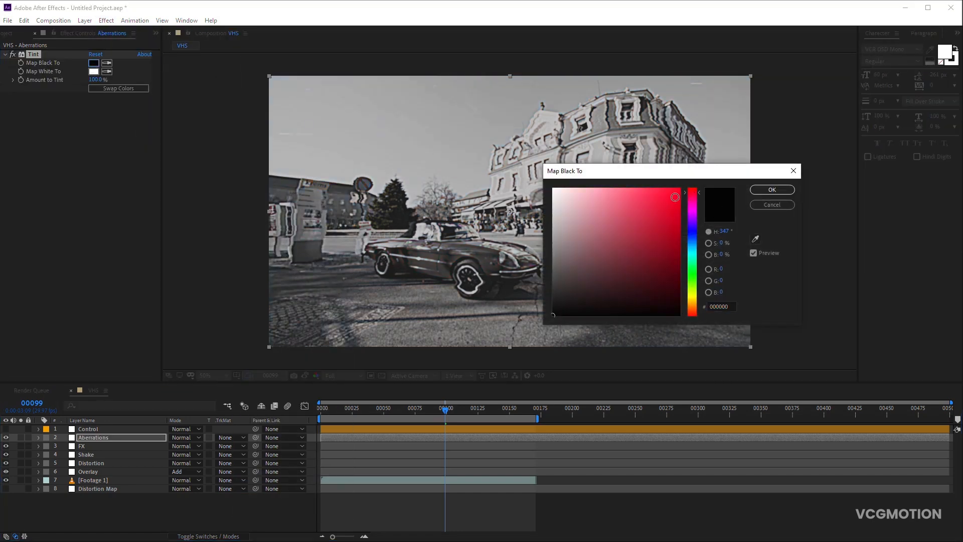
click(678, 196)
key(Return)
Map the Tint effect's white to bright cyan-blue with RGB 0, 216, 255
click(93, 71)
mouse_move(692, 251)
mouse_down()
mouse_move(692, 238)
mouse_move(685, 244)
mouse_up()
drag(675, 198, 733, 123)
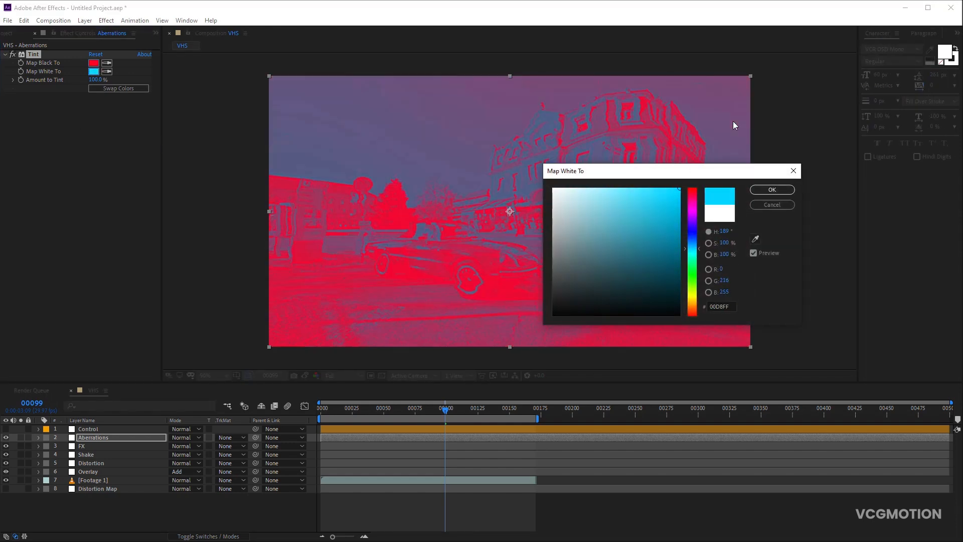
key(Return)
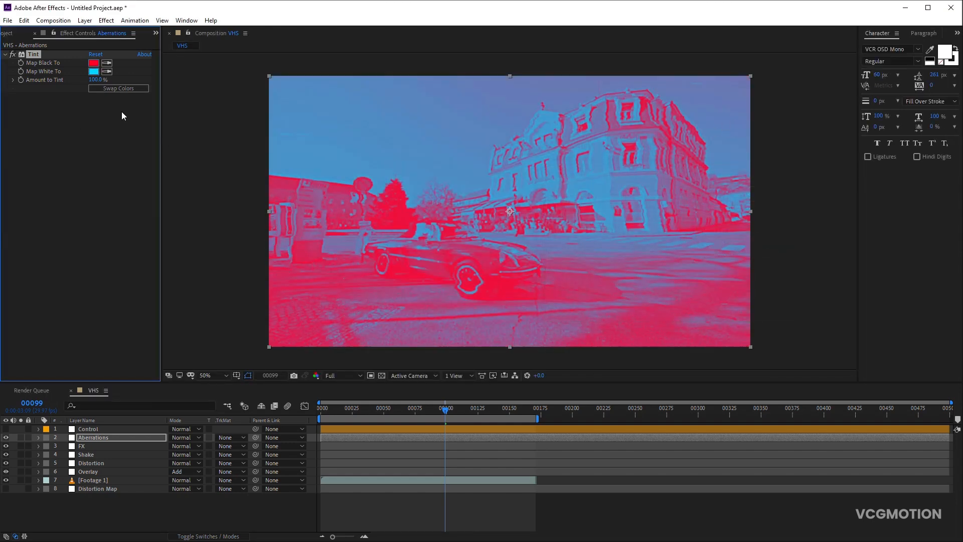
Apply Emboss to the Aberrations layer with Direction 90° and Contrast 50
click(106, 20)
mouse_move(166, 309)
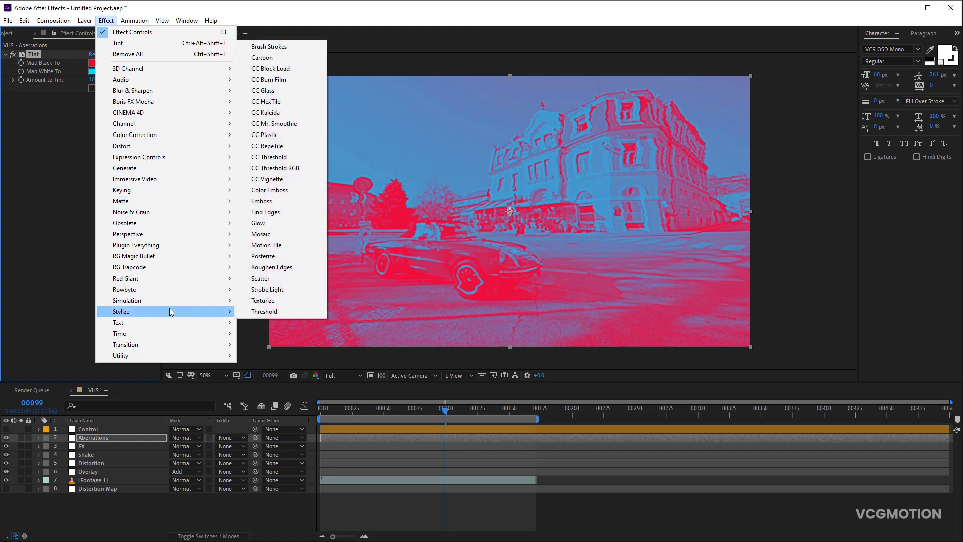
click(281, 201)
click(104, 106)
click(112, 199)
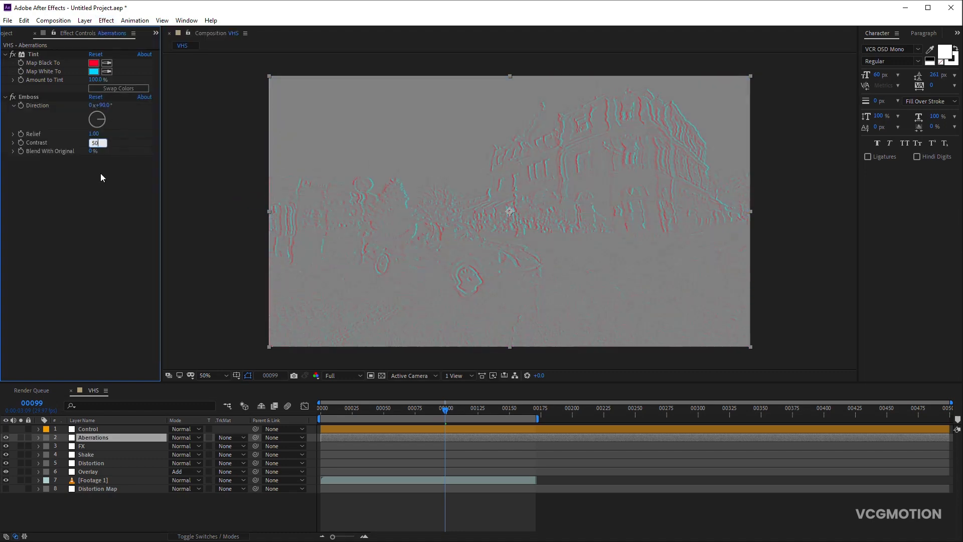
text(50)
key(Return)
Link the Emboss Relief by expression to the Control layer's Aberrations slider divided by 10
alt+click(21, 134)
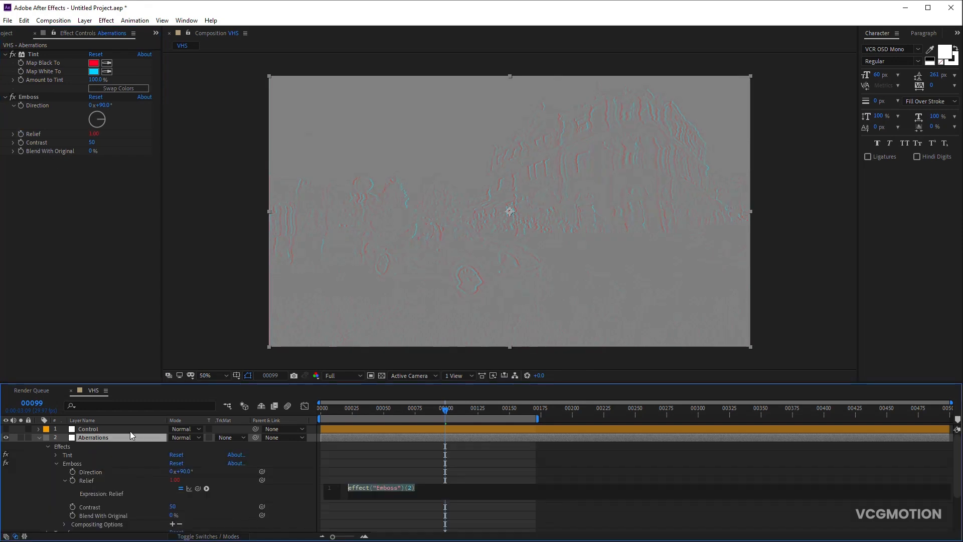
click(124, 430)
drag(199, 488, 52, 130)
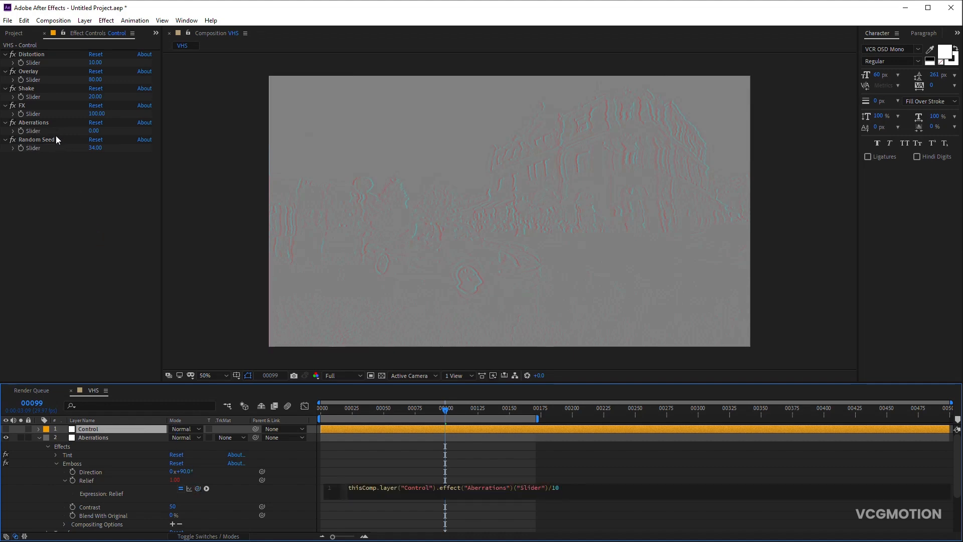
click(287, 469)
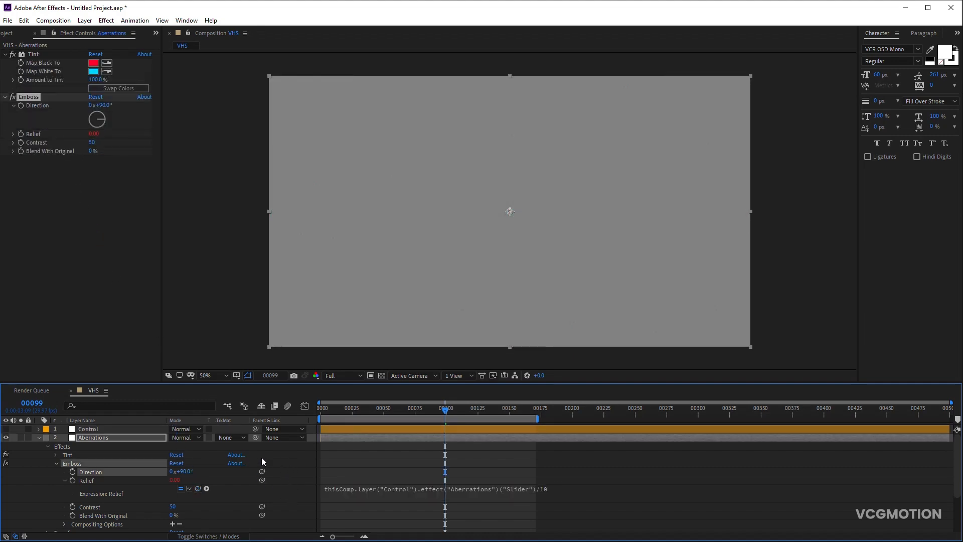
Collapse the Aberrations layer's properties and set its blending mode to Hard Light
click(39, 438)
click(92, 437)
click(181, 439)
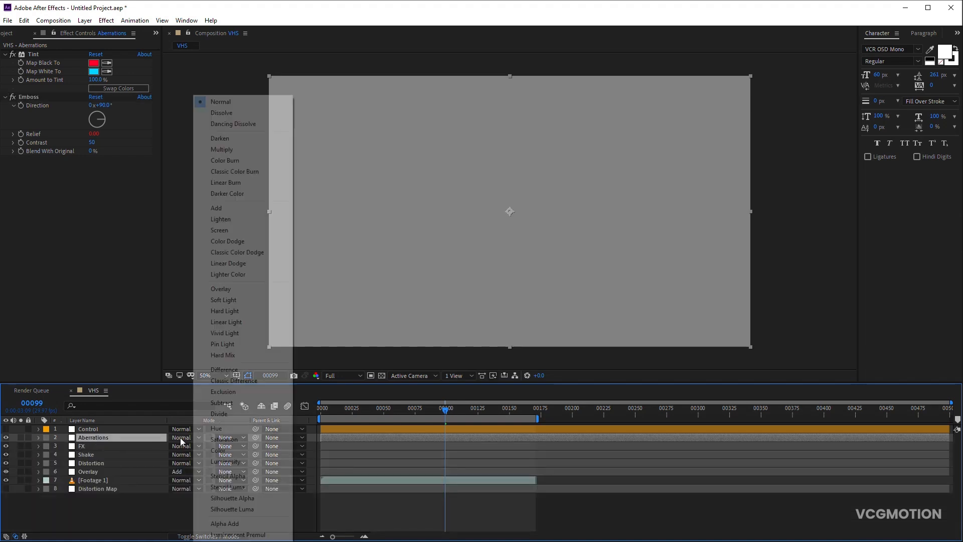
click(229, 311)
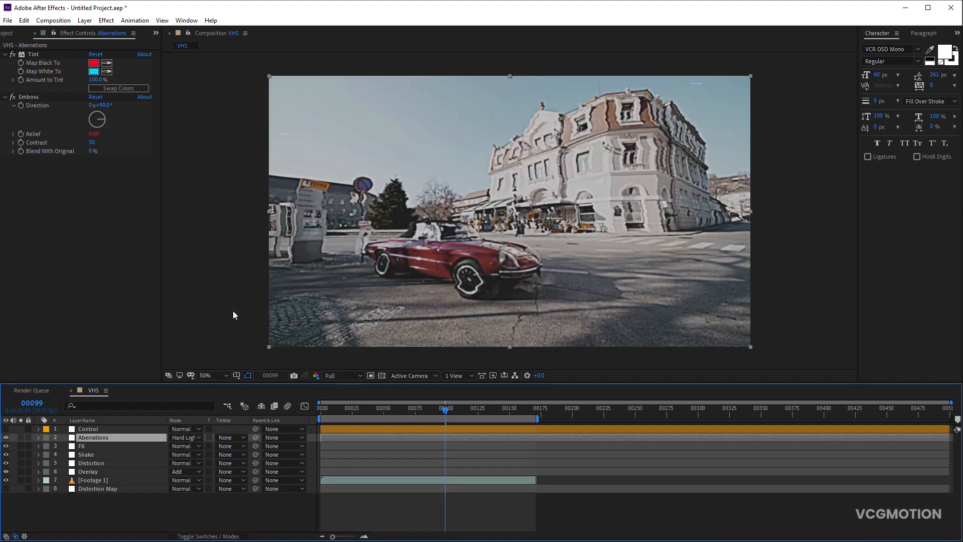
Set the Aberrations slider on the Control layer to 20
click(112, 428)
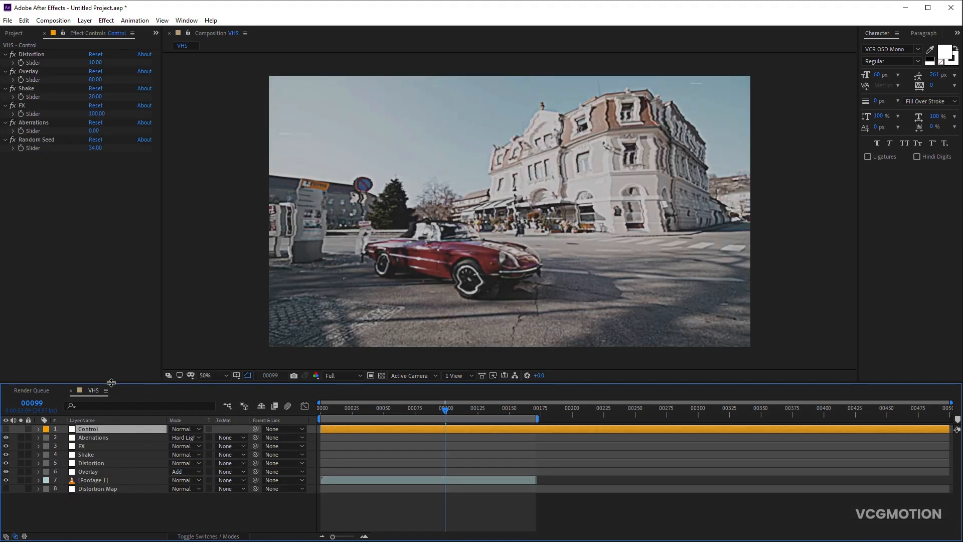
click(94, 130)
text(20)
key(Return)
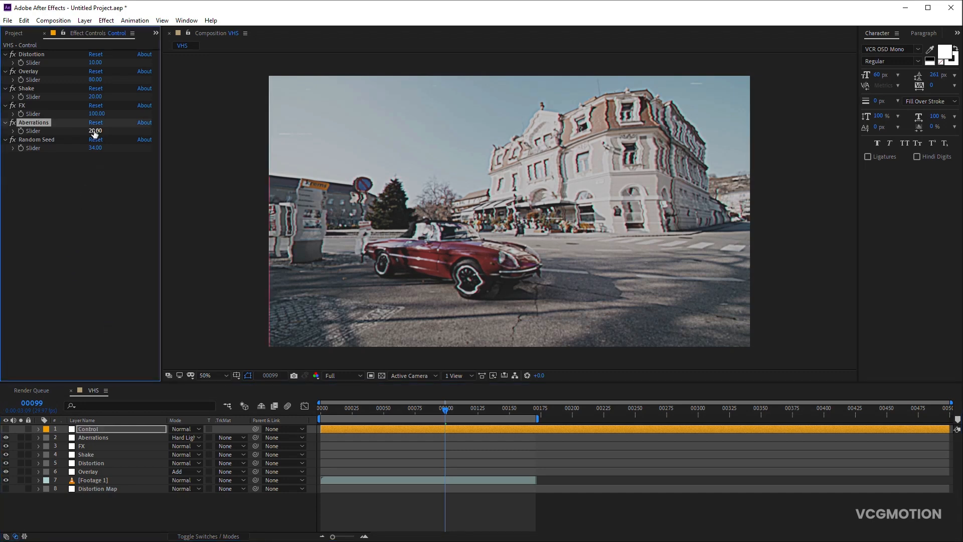
Apply Motion Tile to the Aberrations layer with Output Width 102 and Mirror Edges on, and place it above Tint
click(93, 437)
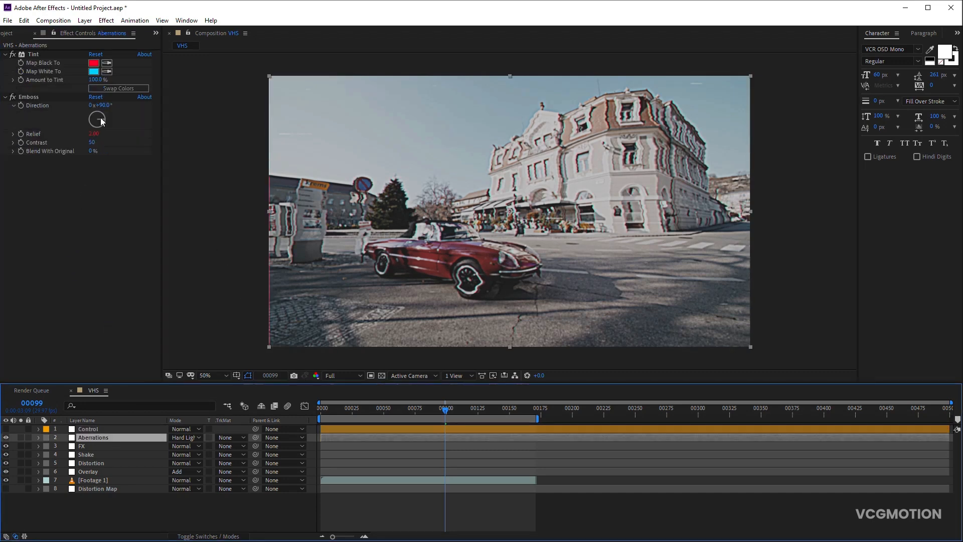
click(106, 21)
mouse_move(198, 309)
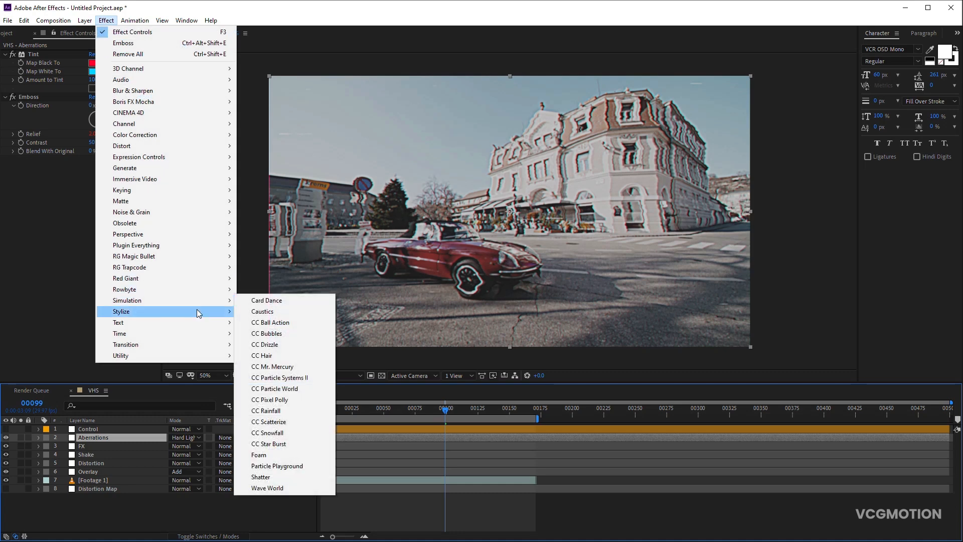
click(266, 245)
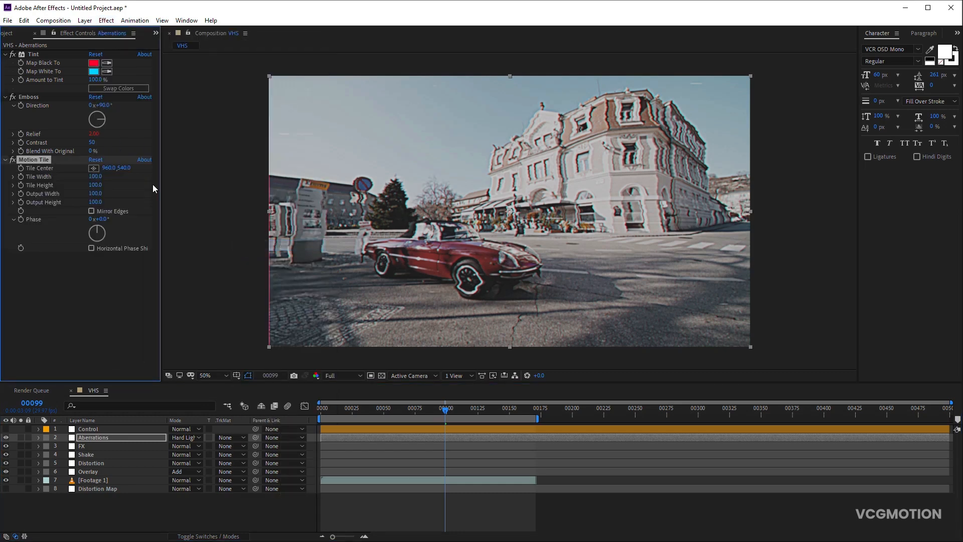
click(95, 195)
text(102)
key(Return)
drag(31, 158, 58, 51)
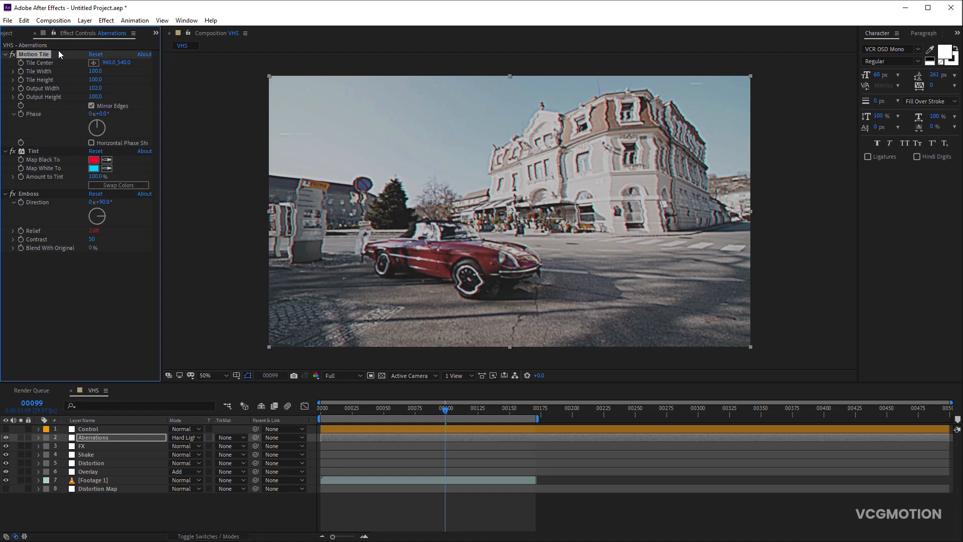
click(83, 300)
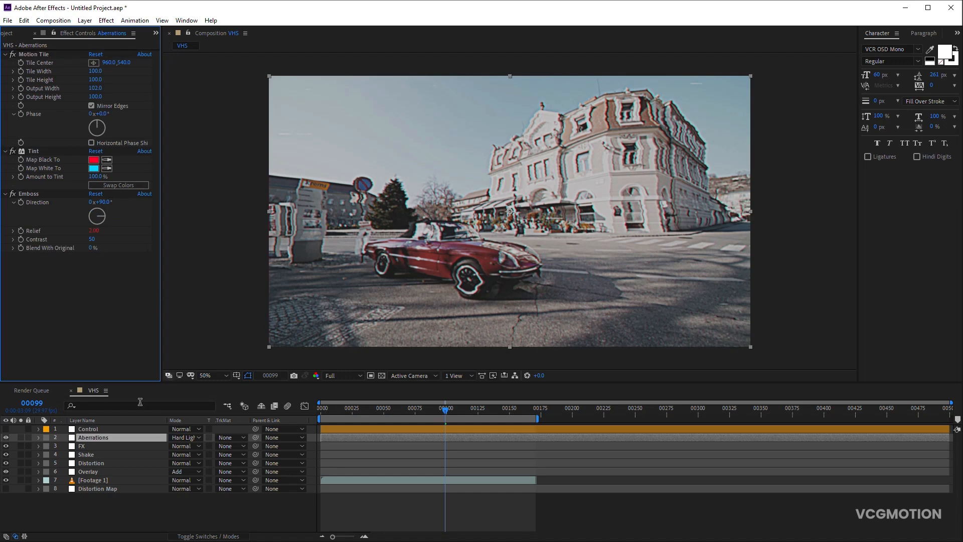
Set the Aberrations slider on the Control layer to 25
click(115, 430)
click(95, 131)
key(Return)
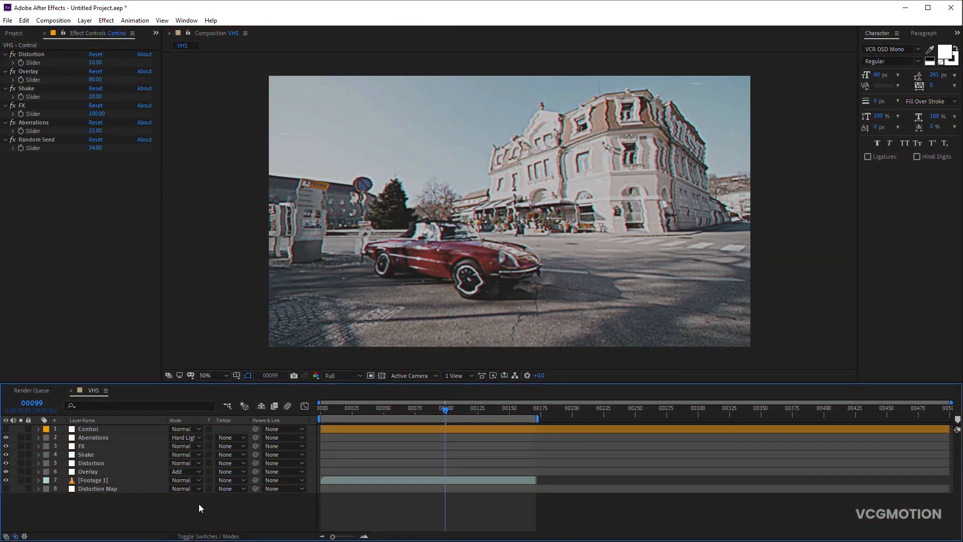
Create a text layer reading "PLAY >" and left-align its text
key(ctrl+alt+shift+t)
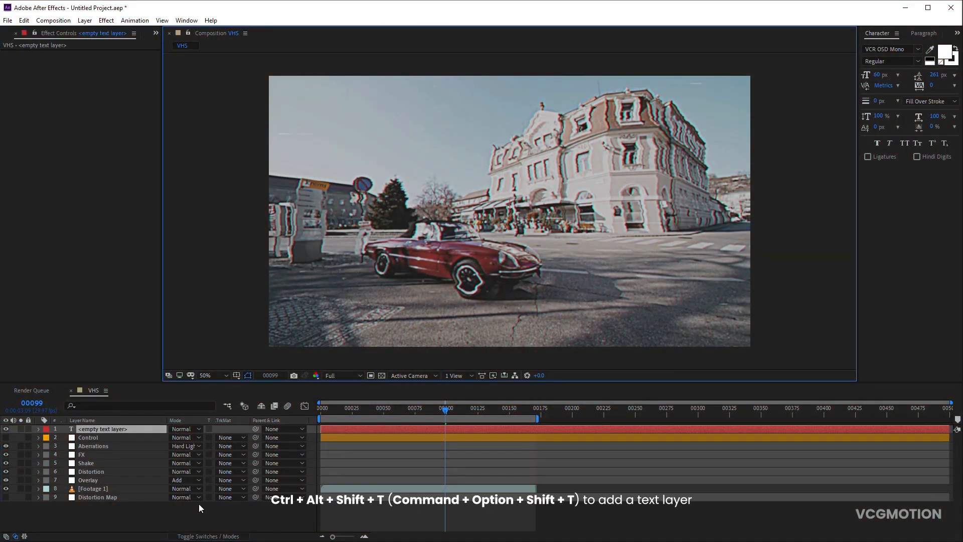
text(PLAY)
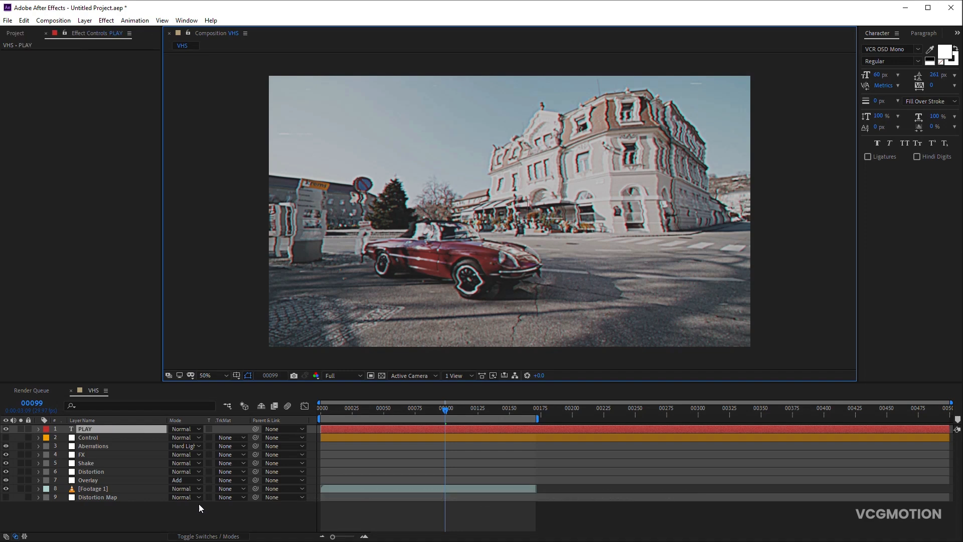
text( >)
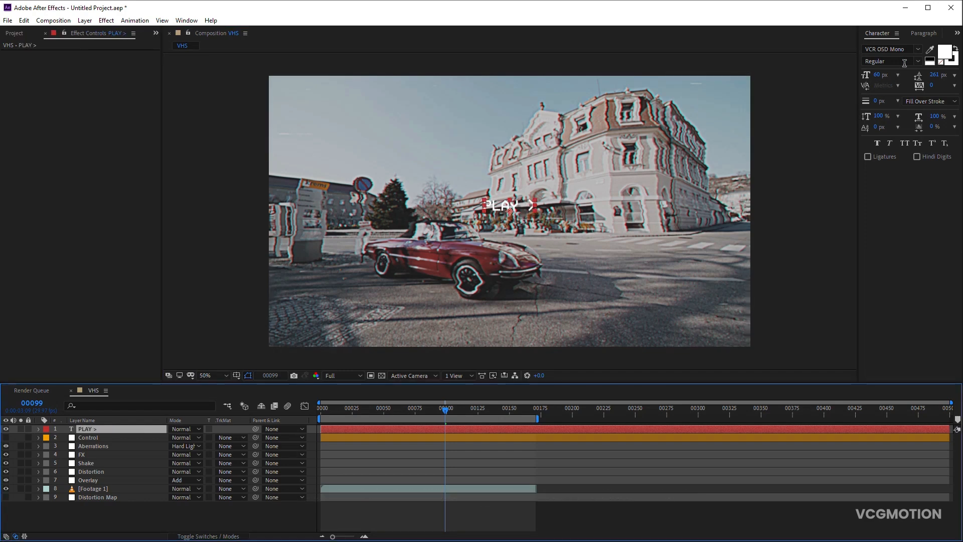
click(918, 35)
click(867, 47)
Place the "PLAY >" text in the frame's upper-left corner and move its layer between Overlay and Footage 1
click(403, 154)
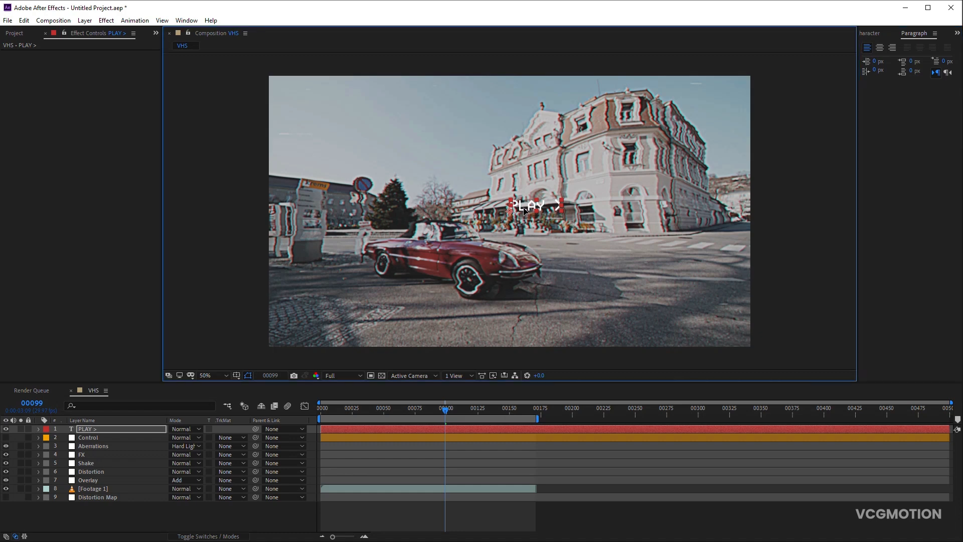
drag(403, 154, 303, 104)
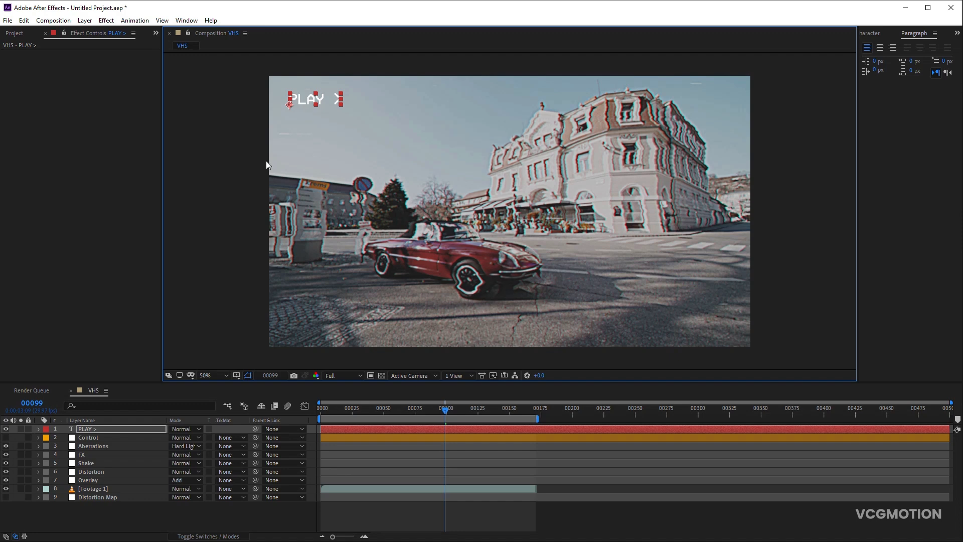
drag(91, 432, 125, 485)
click(292, 514)
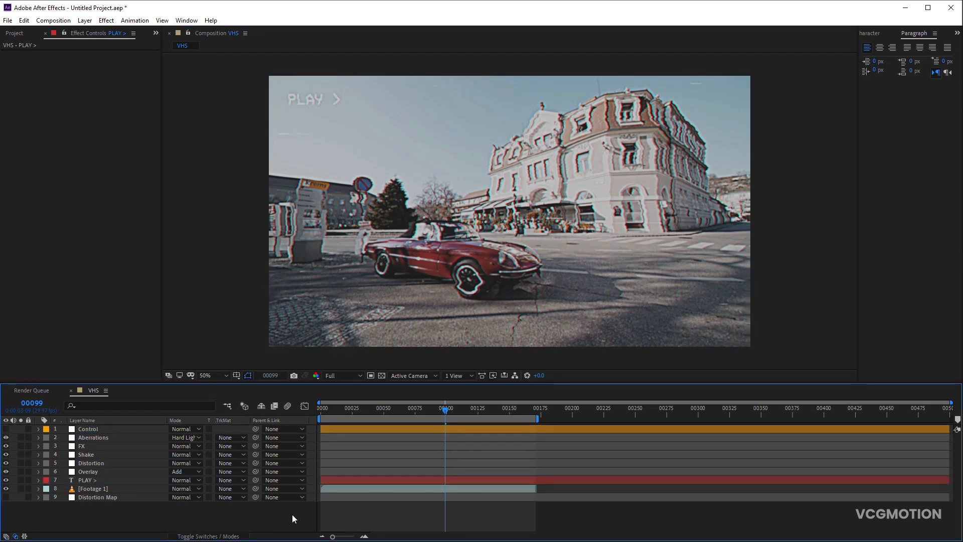
Rename the "PLAY >" layer as Text 1
click(98, 480)
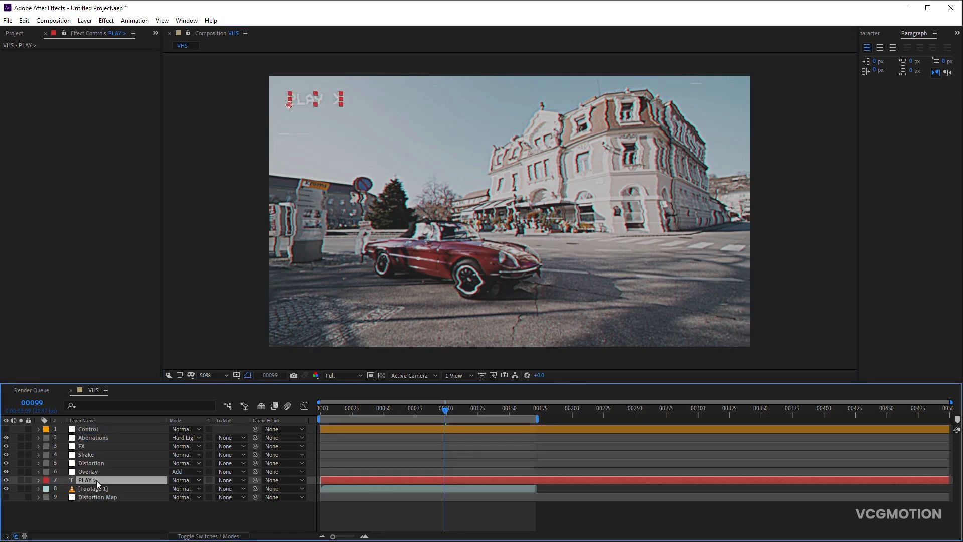
key(Return)
text(Text 1)
key(Return)
Duplicate Text 1, place the copy in the frame's lower-left corner and change its text to "APR. 14 1993"
key(ctrl+d)
drag(322, 98, 344, 319)
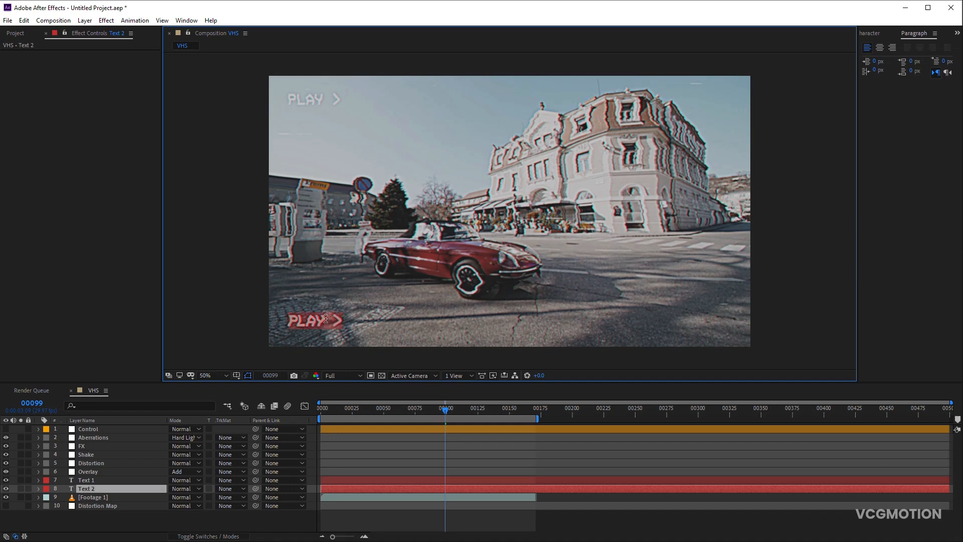
text(APR. 14 1993)
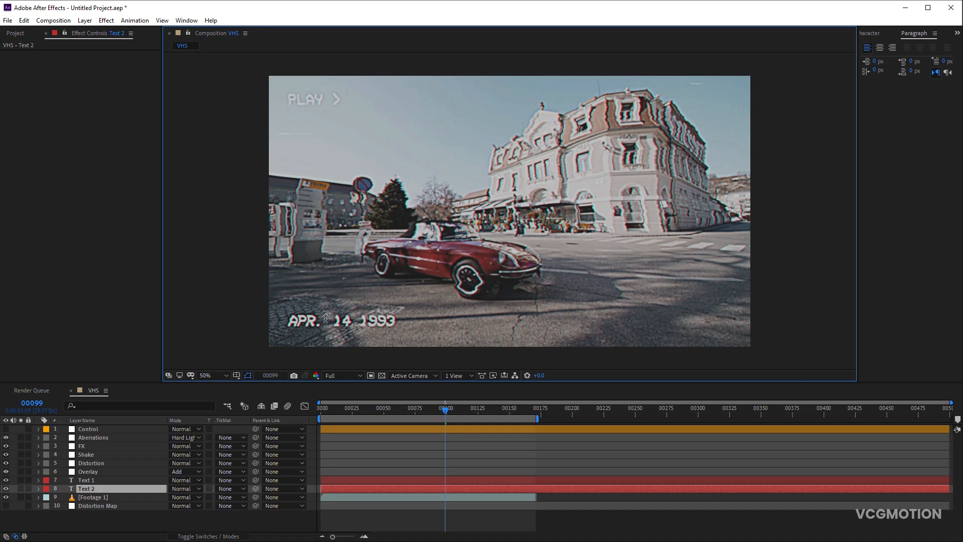
Duplicate the date text layer below the original, right-align the copy and place it in the frame's lower-right corner
key(ctrl+d)
drag(97, 486, 98, 498)
click(892, 47)
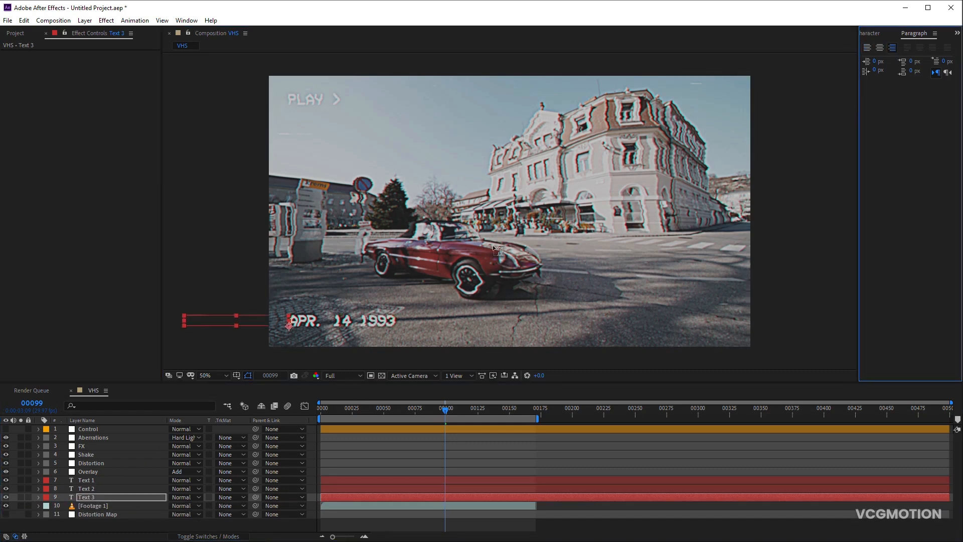
drag(280, 324, 706, 327)
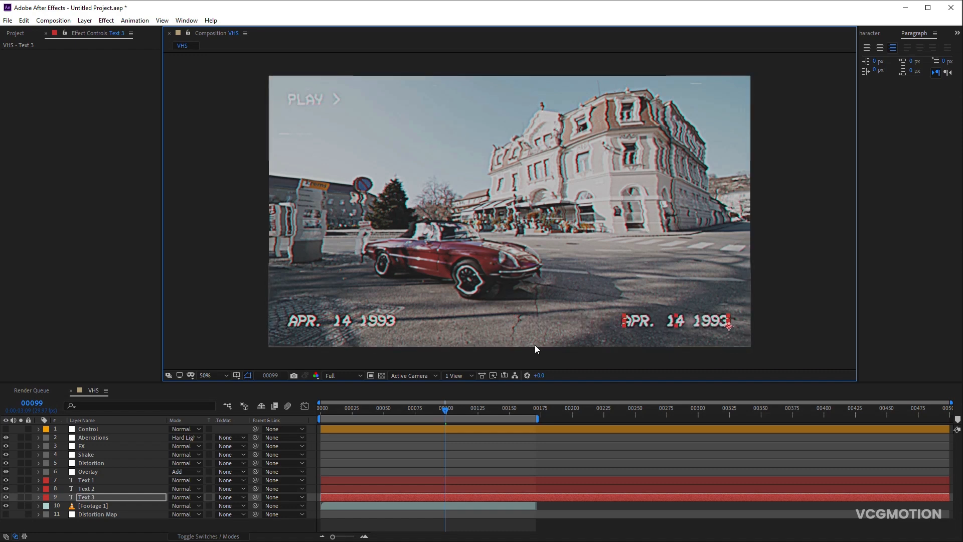
Add a Slider Control named Hours to the Control layer and place it between Aberrations and Random Seed
click(100, 429)
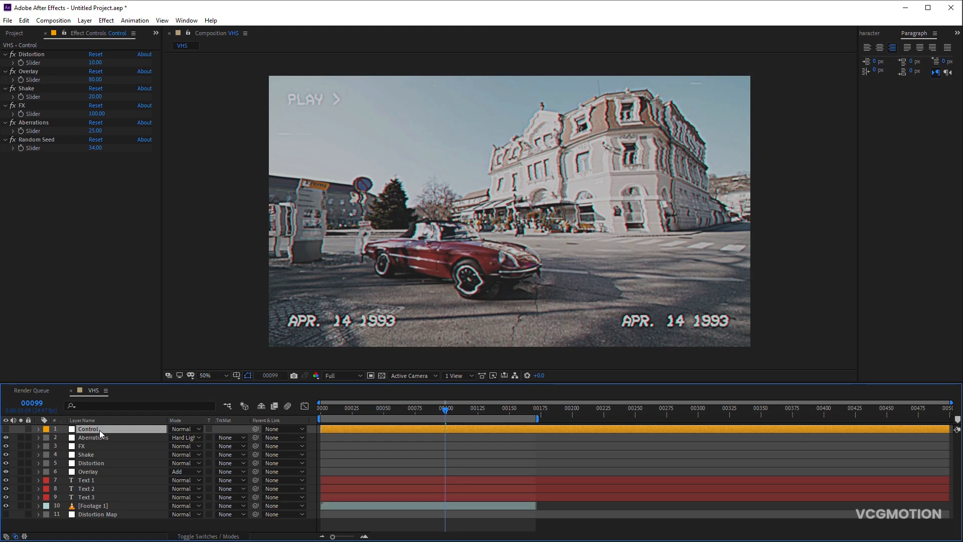
click(106, 21)
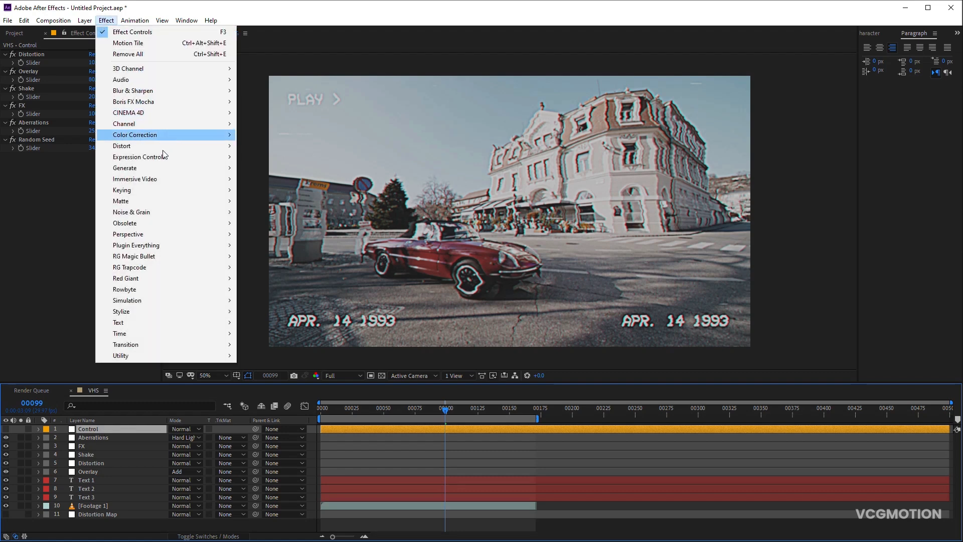
mouse_move(166, 157)
click(271, 222)
drag(39, 158, 53, 133)
key(Return)
text(Hours)
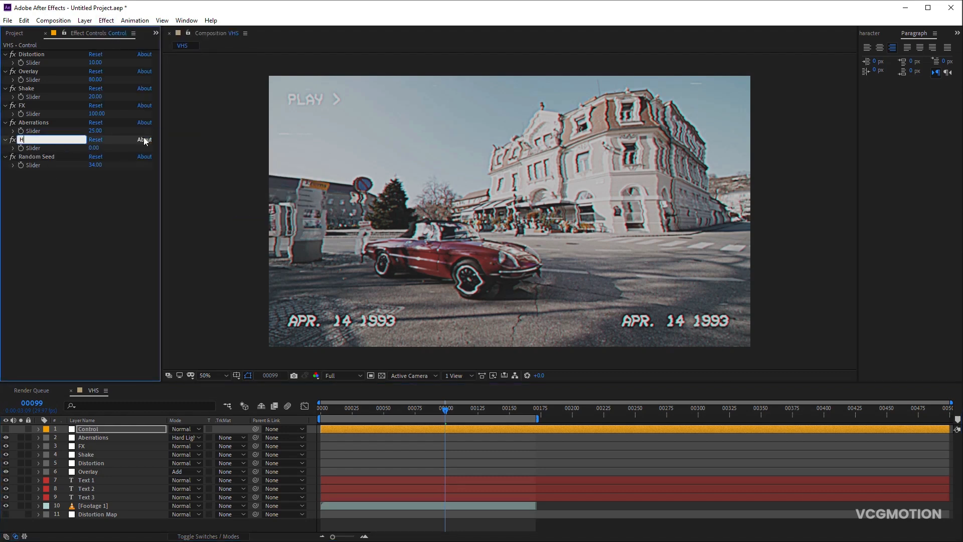
key(Return)
Duplicate the Hours slider twice and name the copies Minutes and Seconds
key(ctrl+d)
key(Return)
text(Minutes)
key(Return)
key(ctrl+d)
key(Return)
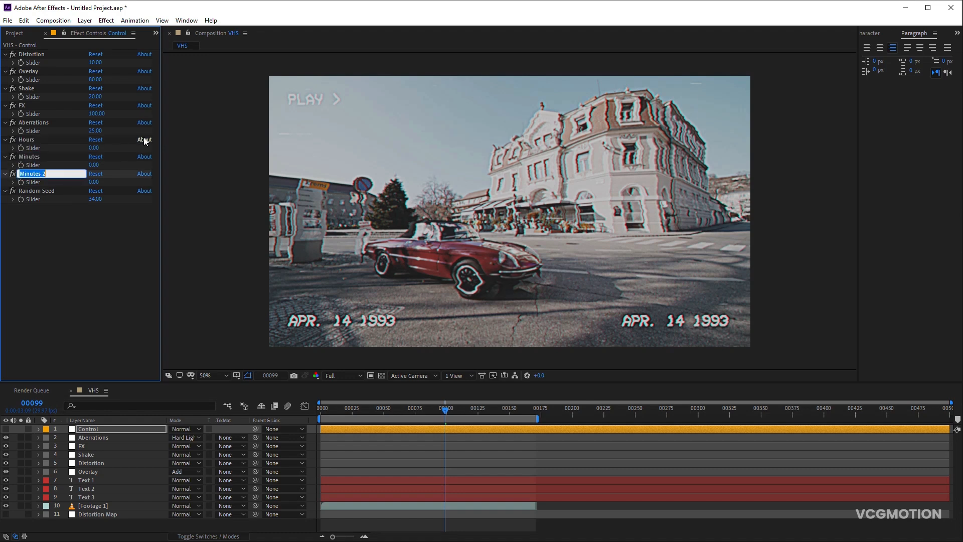
text(Seconds)
key(Return)
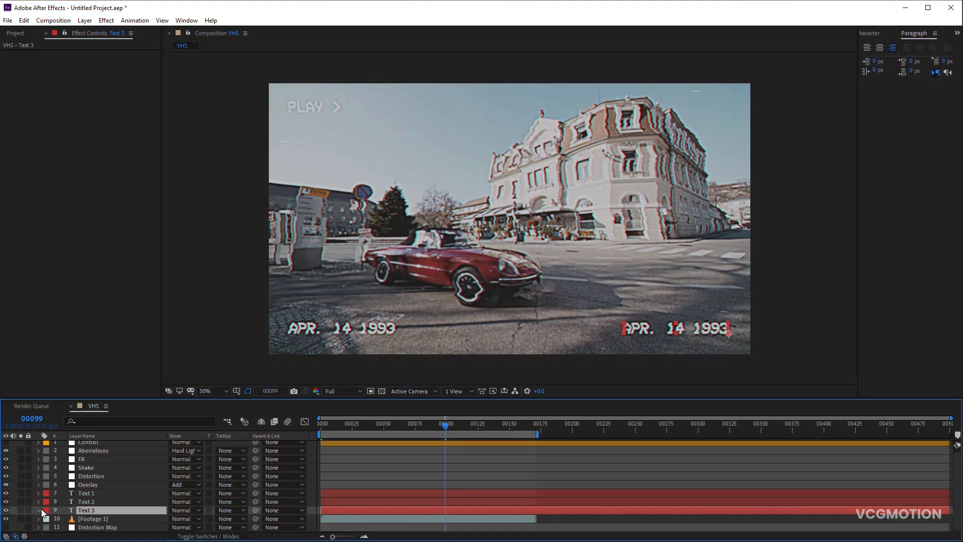
Add an expression to Text 3's Source Text and paste in the clock code driven by the Hours, Minutes and Seconds sliders
click(39, 510)
click(48, 504)
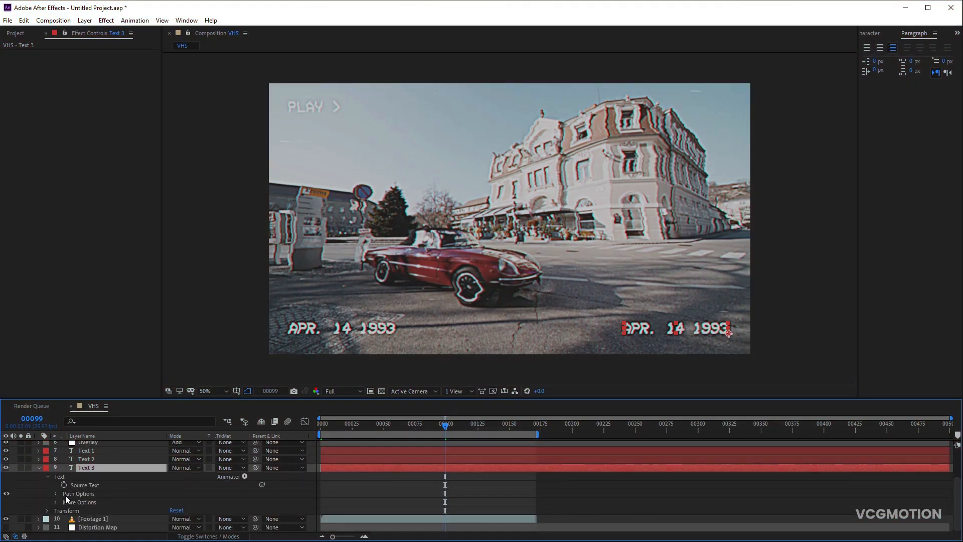
alt+click(64, 485)
click(357, 480)
key(ctrl+v)
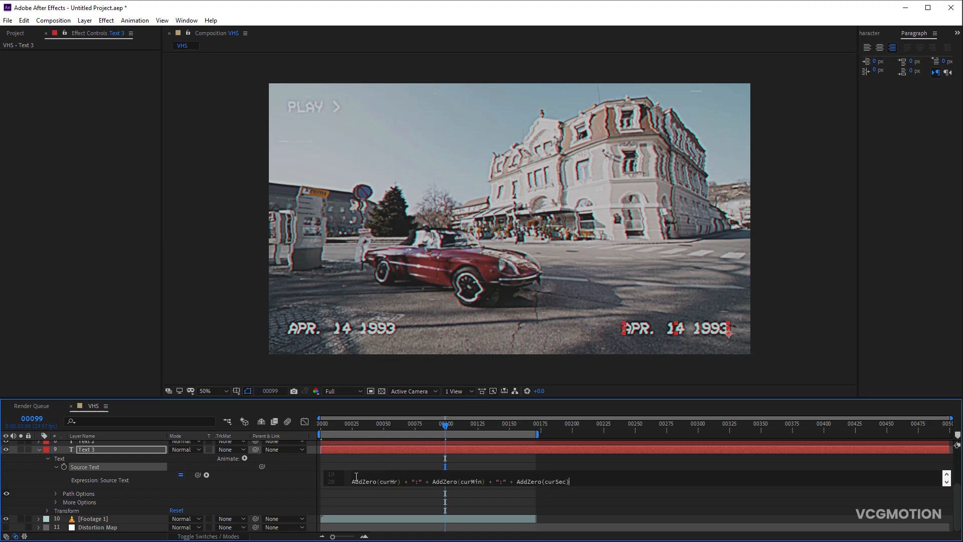
click(280, 491)
Enlarge the timeline and expression area to examine the whole clock code, and go to the first frame
drag(356, 400, 397, 146)
drag(372, 294, 372, 457)
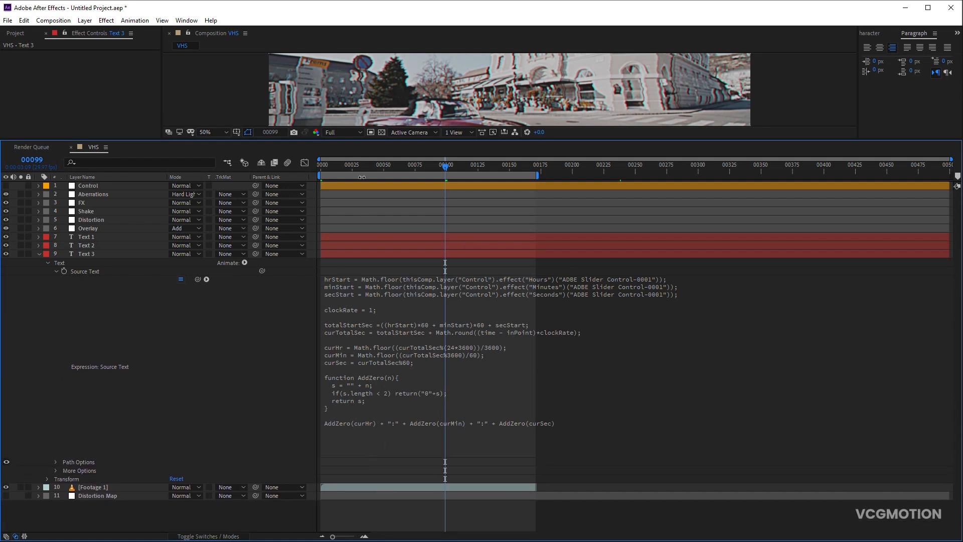
click(319, 170)
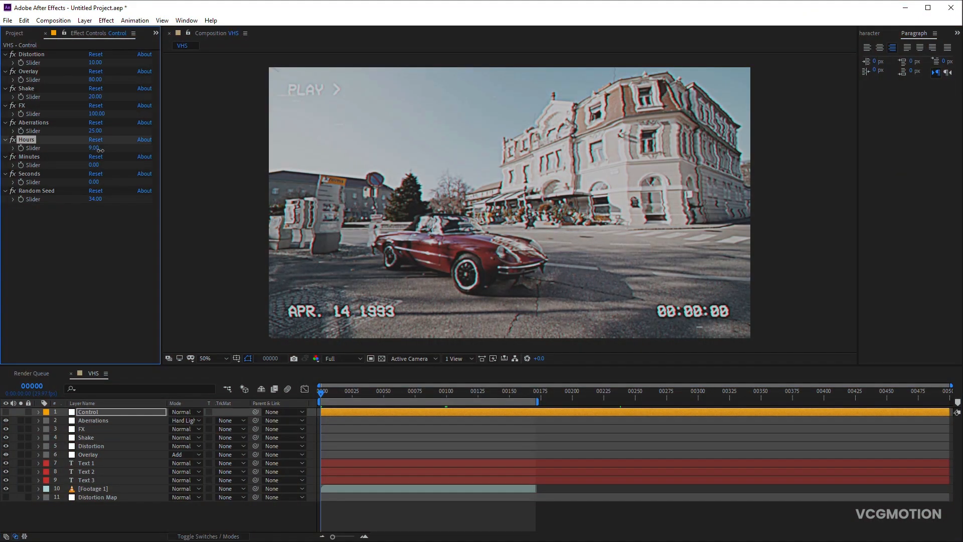
Set the Hours slider to 19, Minutes to 41 and Seconds to 35, and preview the running clock
drag(100, 150, 115, 180)
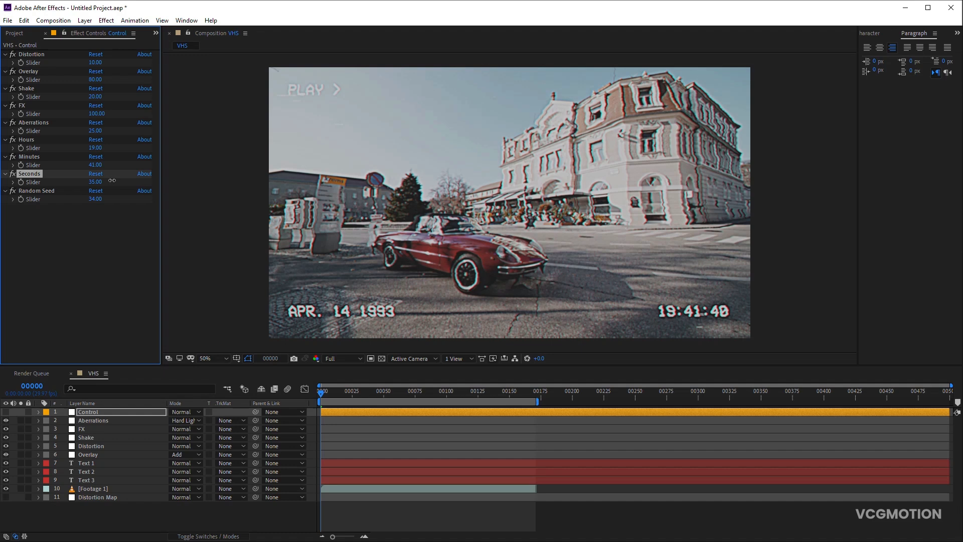
click(367, 520)
key(space)
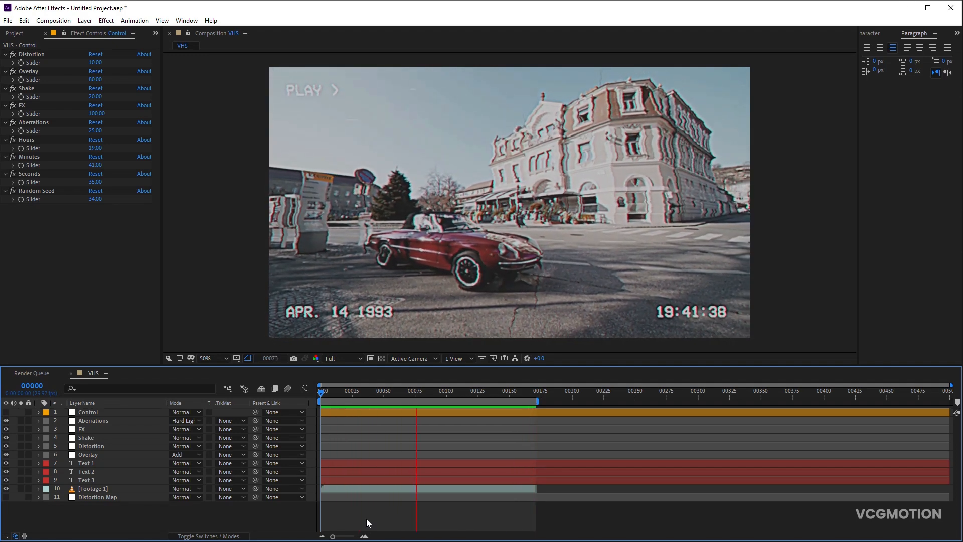
key(space)
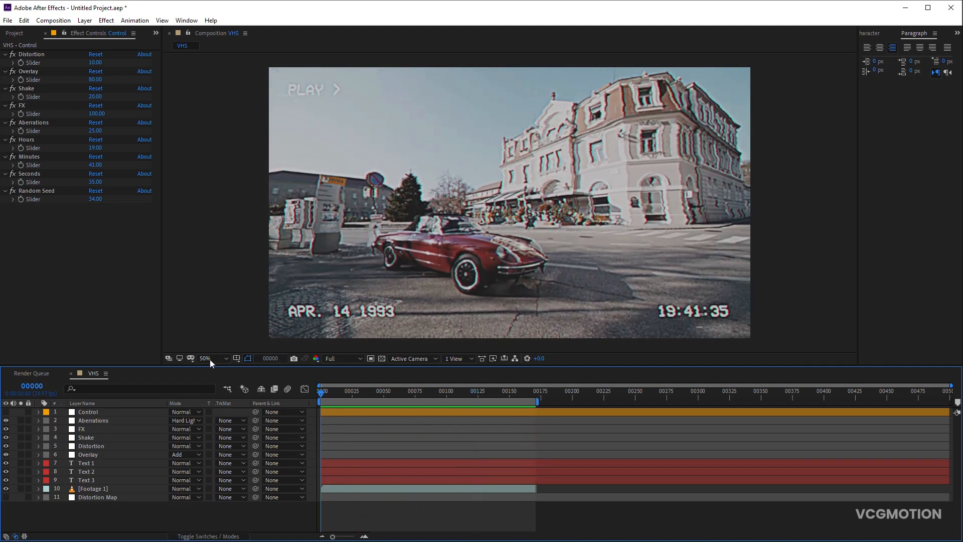
Set the Seconds slider to 58 and Minutes to 59, and preview the clock rolling over
click(96, 183)
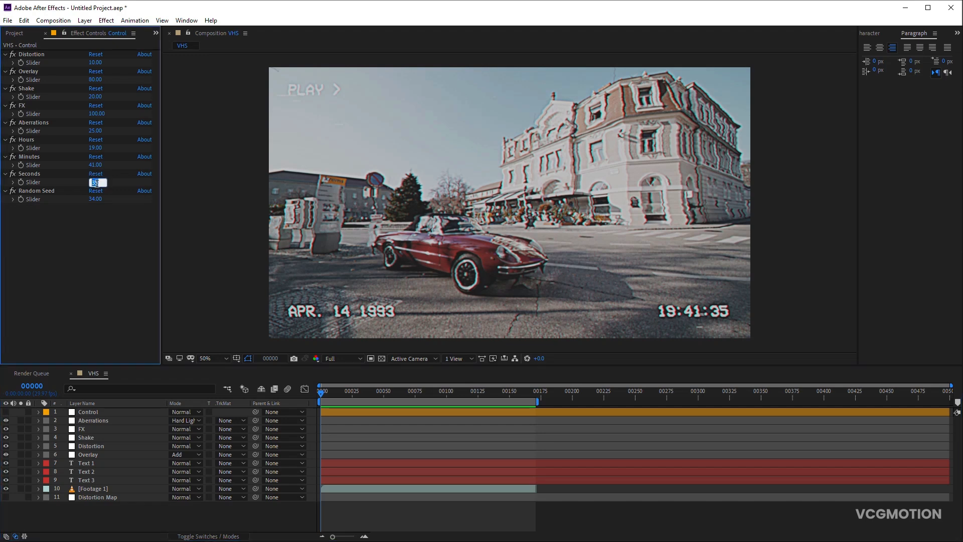
text(58)
click(281, 507)
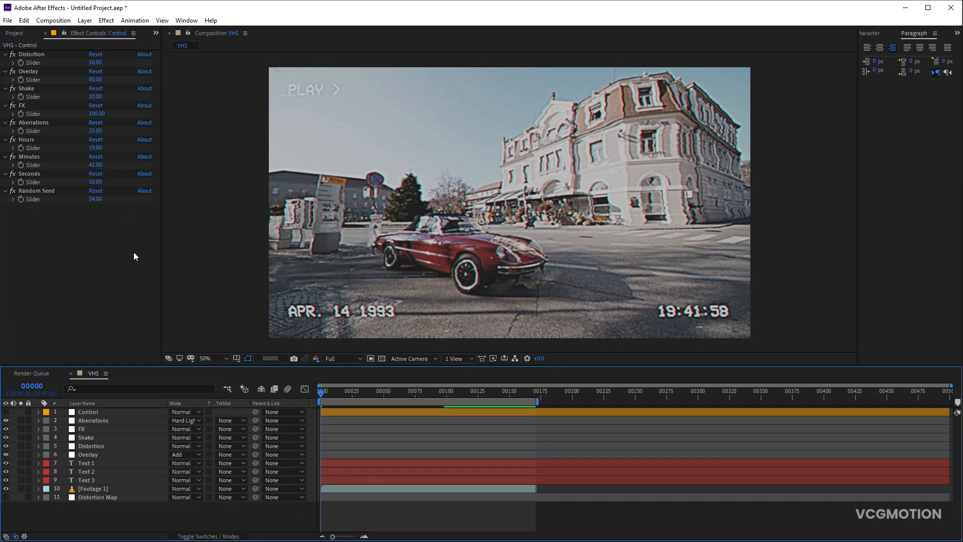
click(98, 165)
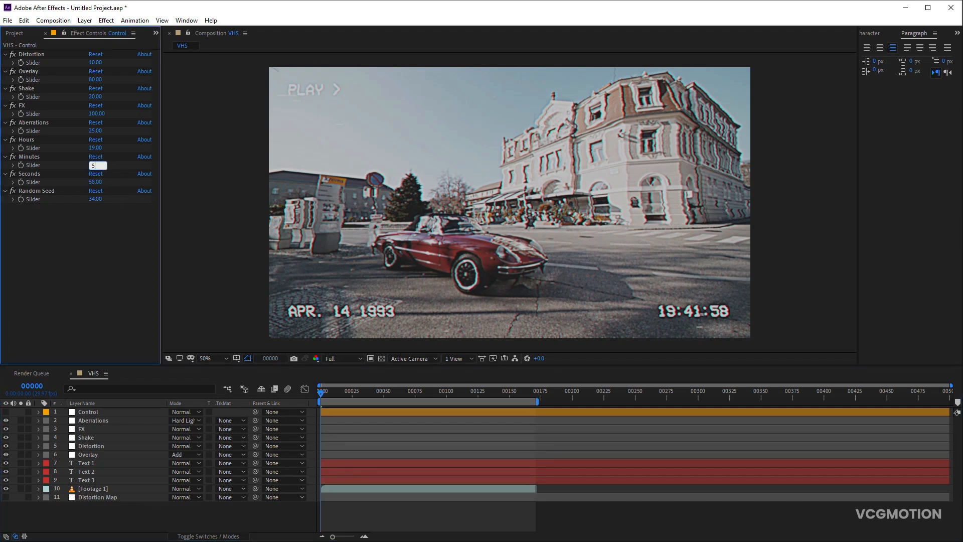
click(296, 519)
key(space)
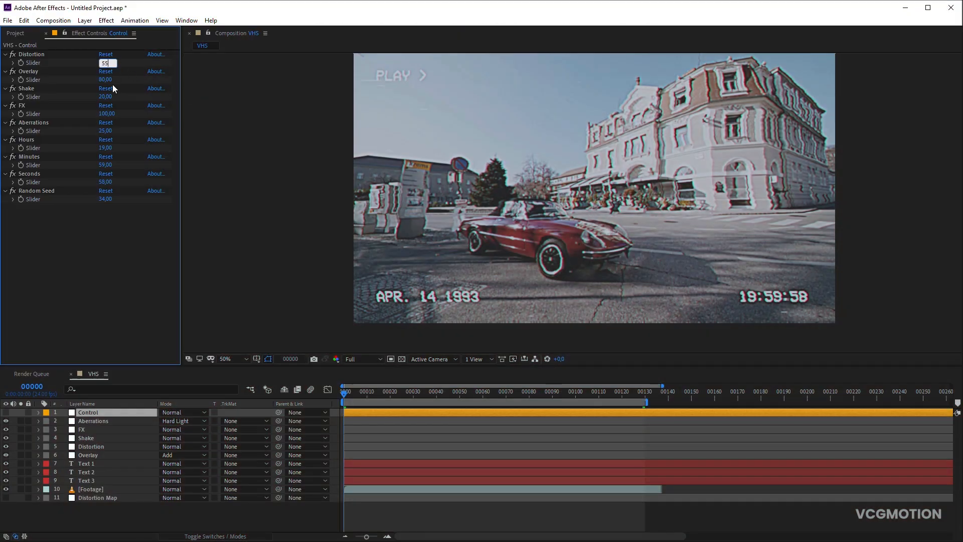
Try a stronger look with Distortion 55, Overlay 25, Shake 0, FX 70 and Aberrations 55
key(Return)
click(104, 80)
text(25)
key(Return)
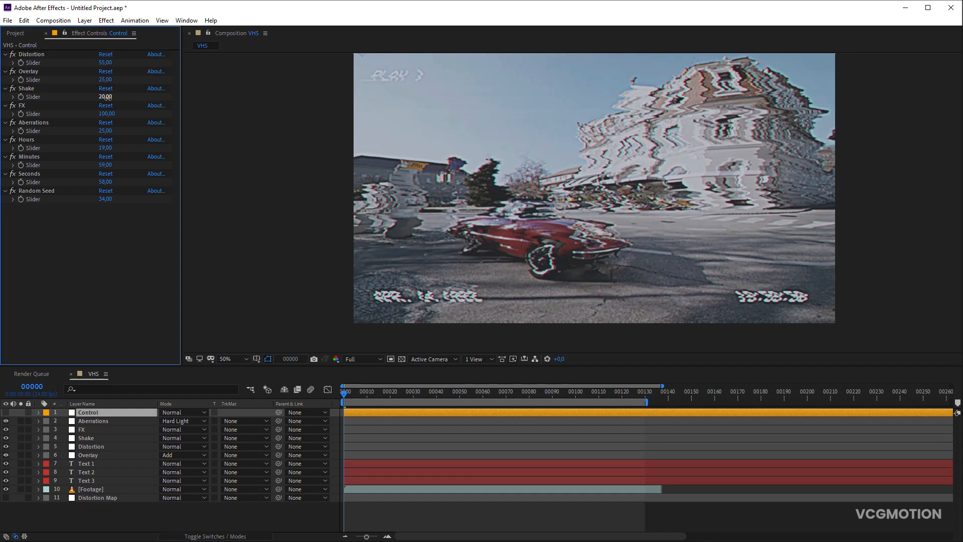
text(0)
key(Return)
click(107, 114)
text(70)
key(Return)
click(106, 131)
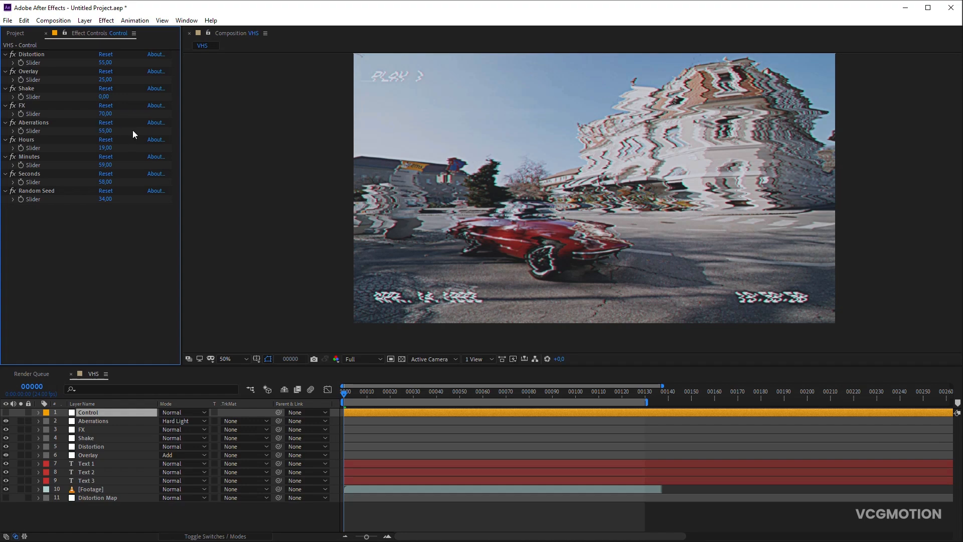
Try Hours 15, Minutes 11, Seconds 25 and Random Seed 103, and preview the heavily distorted look
click(109, 148)
text(15)
key(Return)
click(106, 165)
text(11)
key(Return)
click(107, 182)
text(25)
key(Return)
click(106, 199)
text(103)
key(Return)
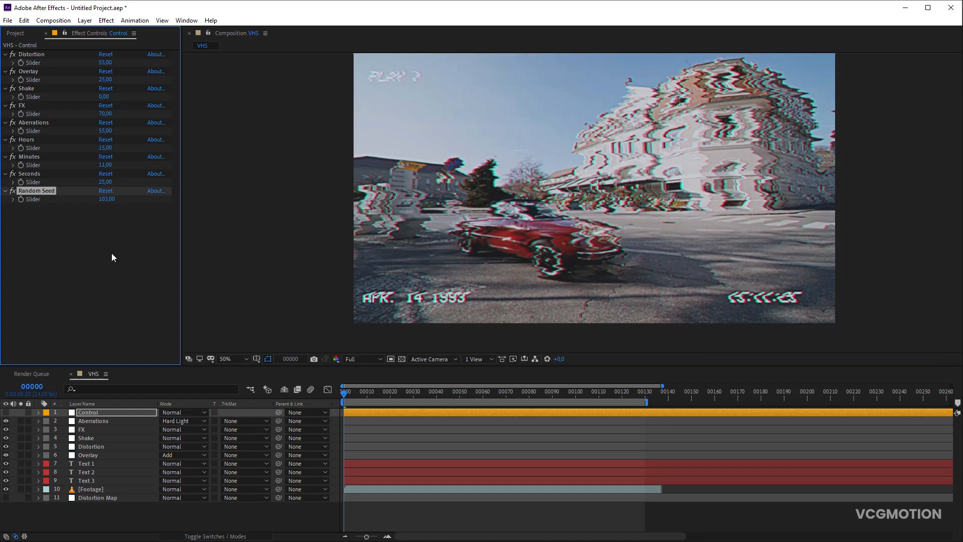
key(space)
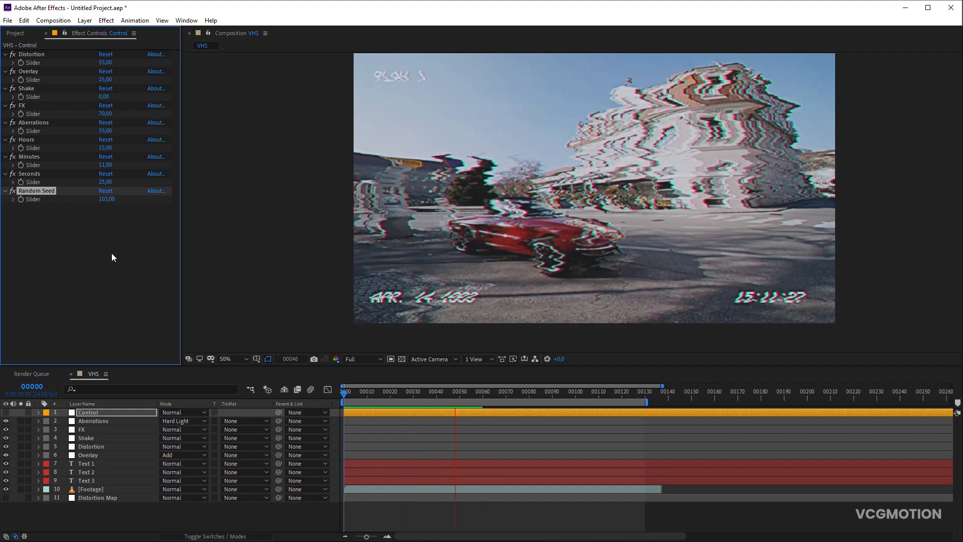
click(108, 222)
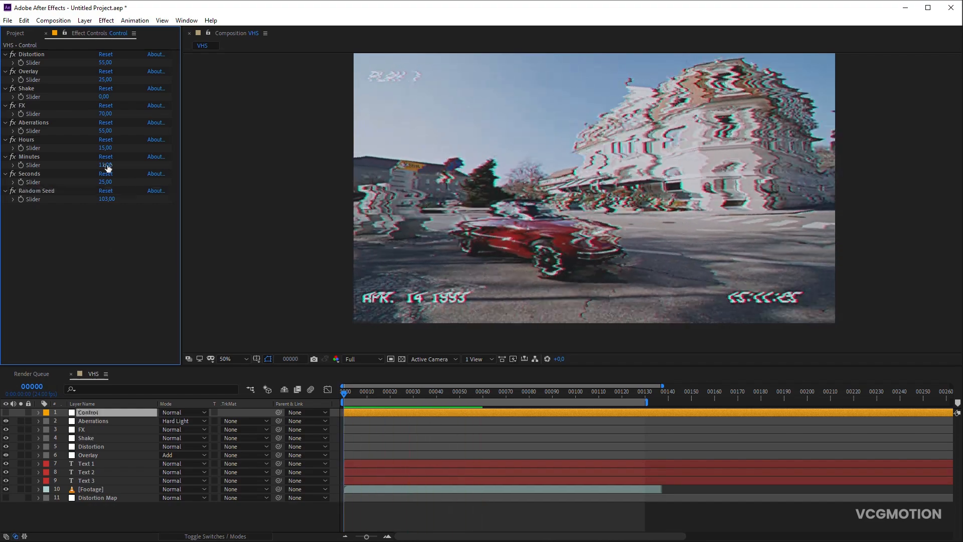
Try a cleaner, shaky look with Distortion 5, Shake 80, FX 100, Aberrations 0 and Random Seed 169, and preview it
click(105, 64)
click(106, 97)
text(80)
click(116, 237)
click(105, 114)
text(10)
click(105, 131)
text(0)
click(126, 211)
drag(115, 200, 148, 204)
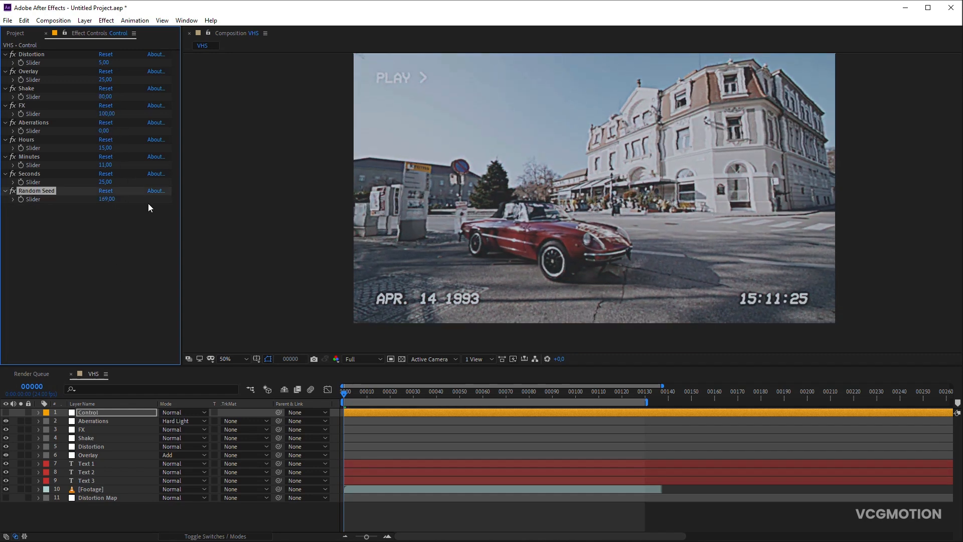
key(space)
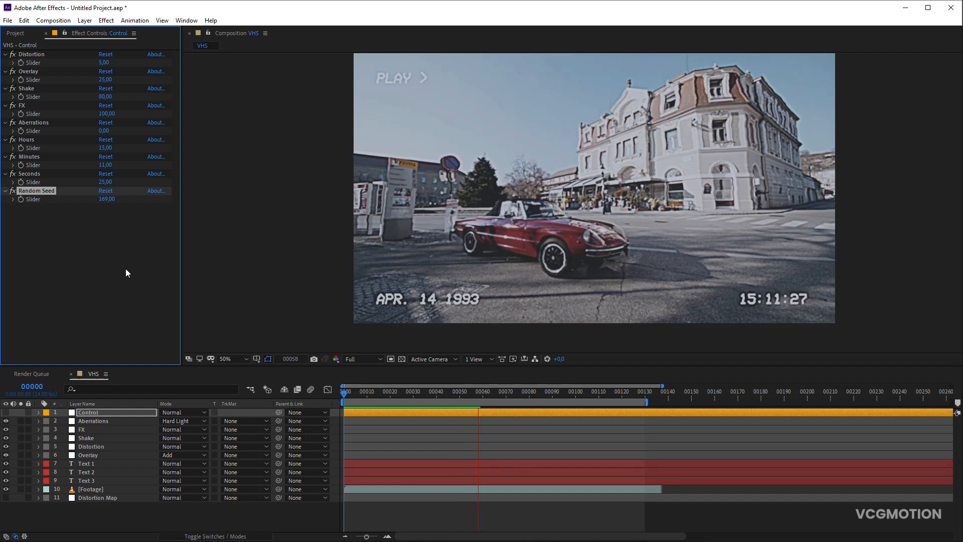
key(space)
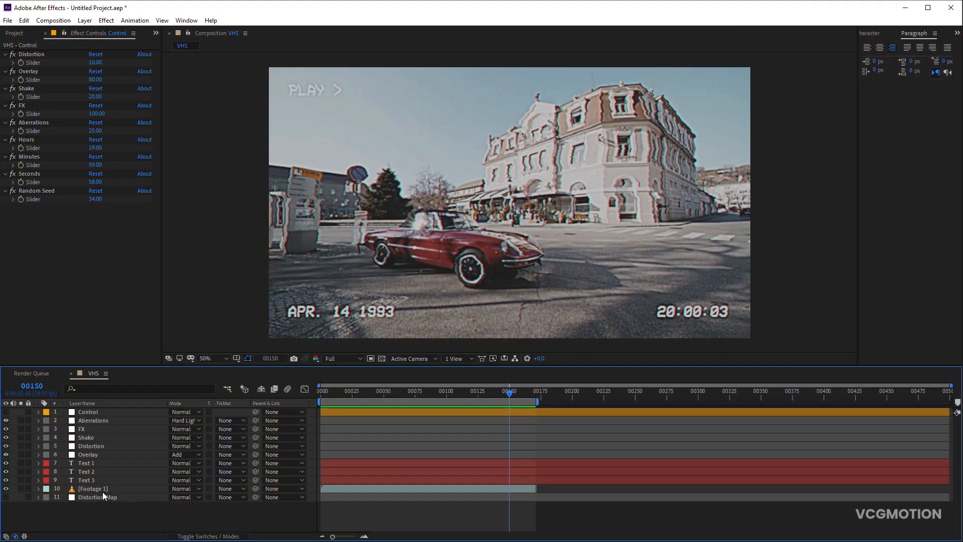
Delete the Footage 1 layer from the VHS composition and create a new composition, Comp 1, containing Footage 2
click(98, 489)
key(Delete)
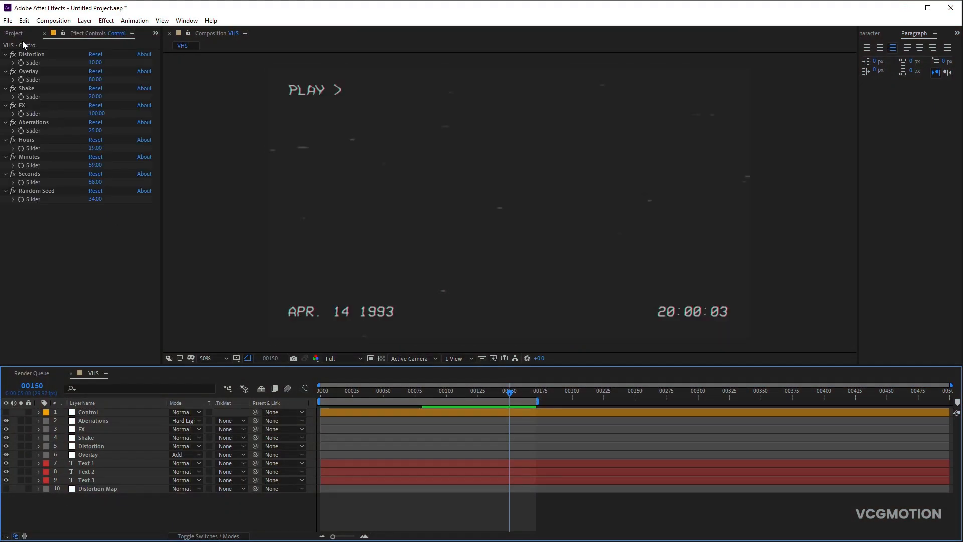
click(13, 33)
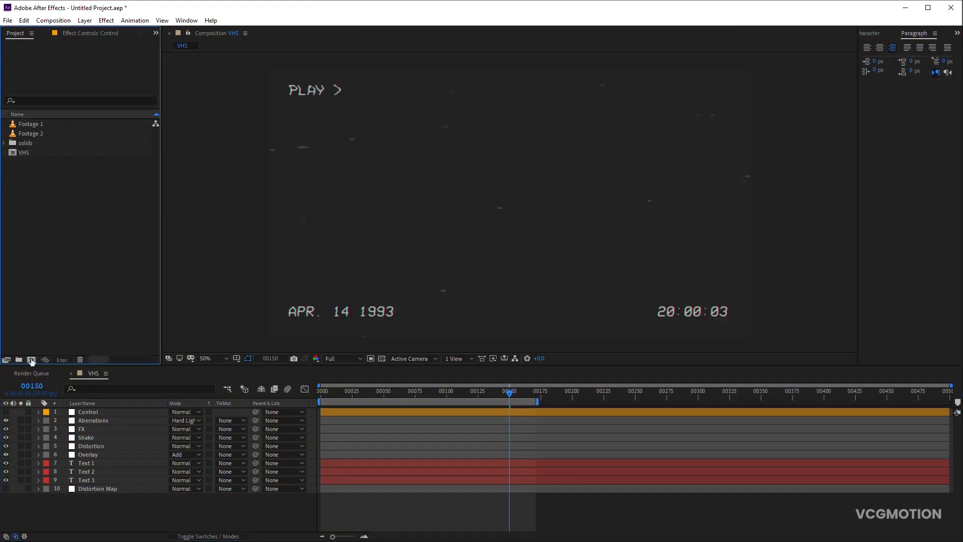
click(31, 360)
key(Return)
drag(31, 143, 149, 470)
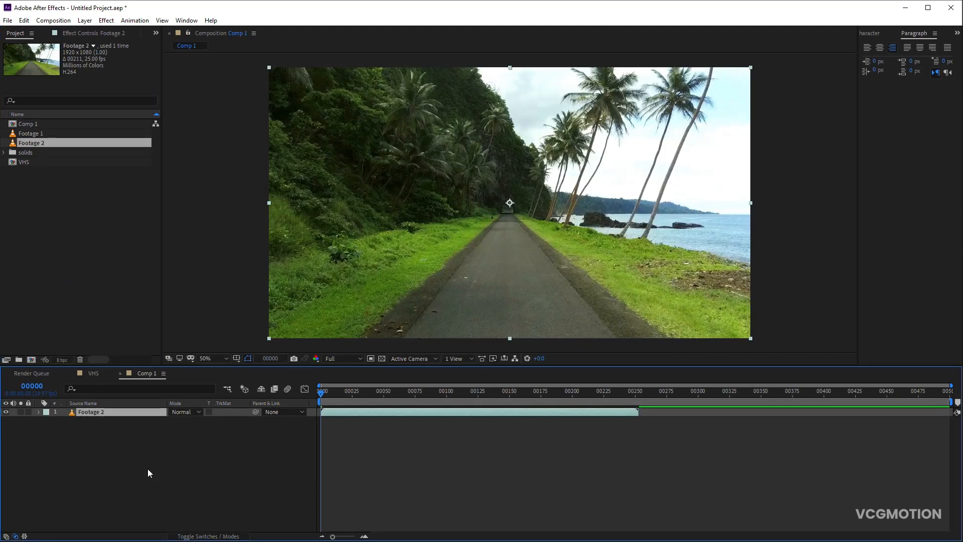
Place the VHS composition above Footage 2 in Comp 1 and turn on Collapse Transformations for it
click(23, 162)
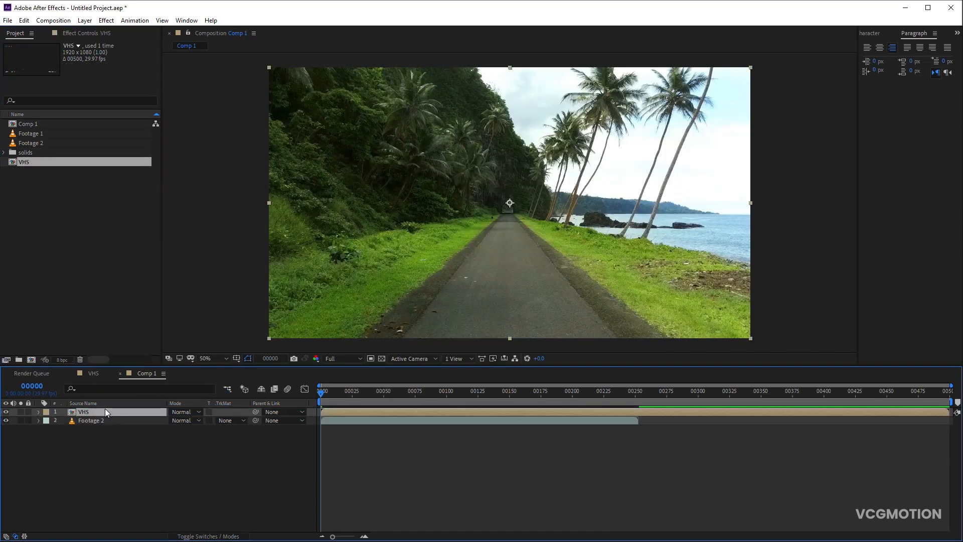
key(ctrl+slash)
click(199, 536)
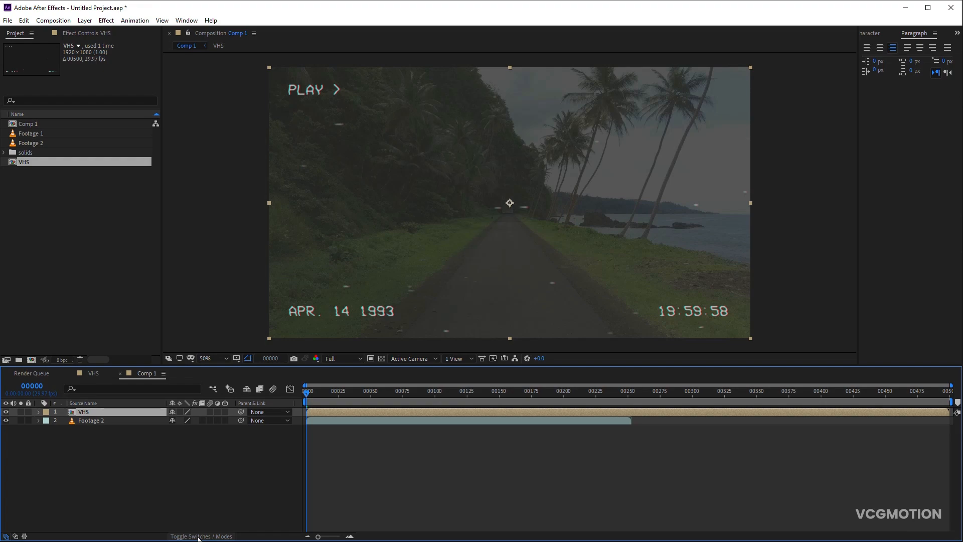
click(180, 411)
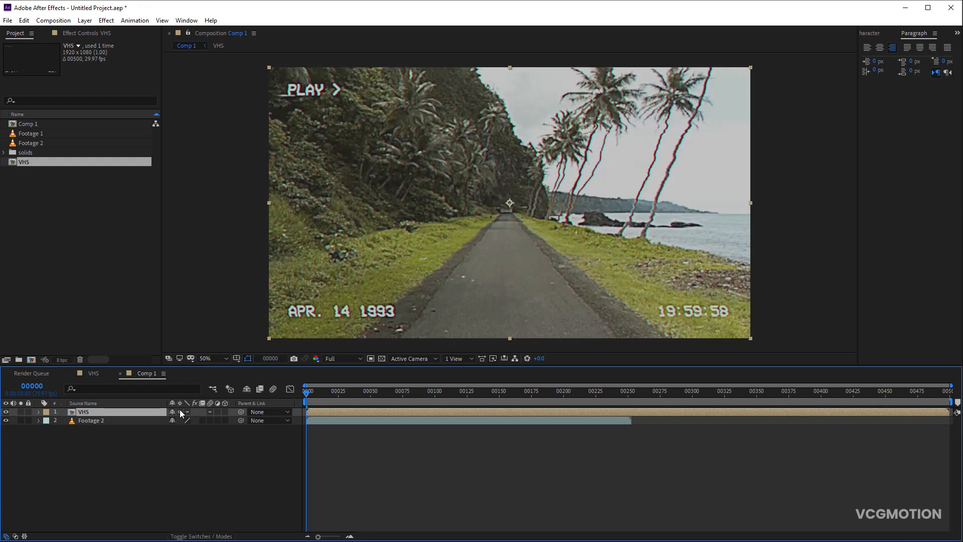
End Comp 1's work area at frame 99 and preview the VHS effect over Footage 2
click(433, 395)
key(n)
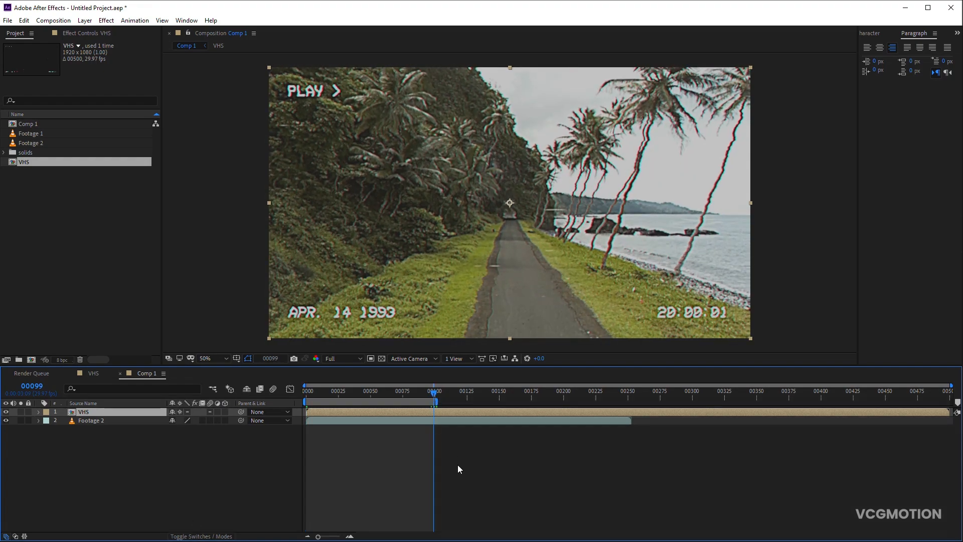
key(space)
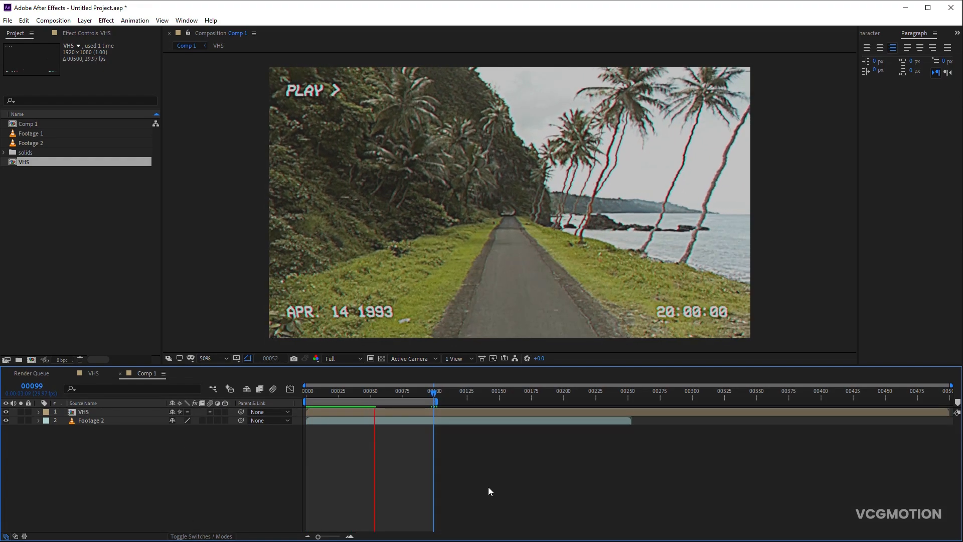